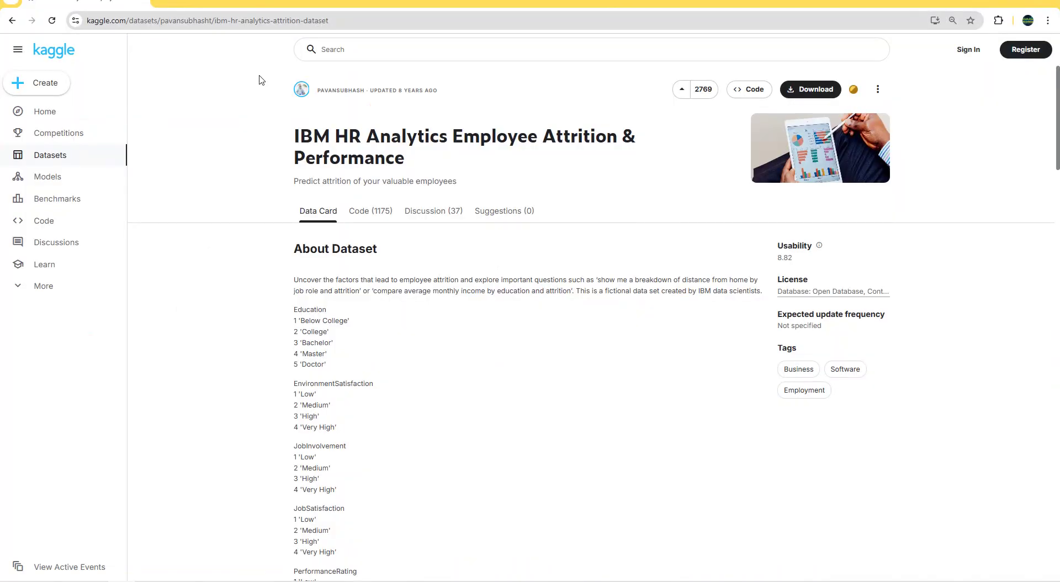
Step: Review the Kaggle page of the IBM HR Analytics Employee Attrition & Performance dataset, including its rating-scale descriptions
left_click(364, 22)
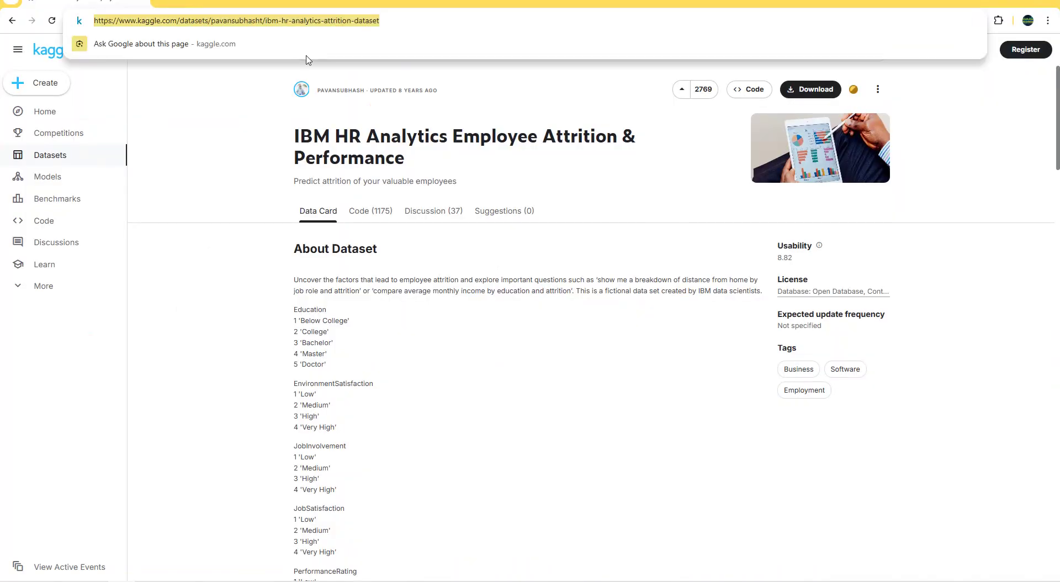
left_click(194, 127)
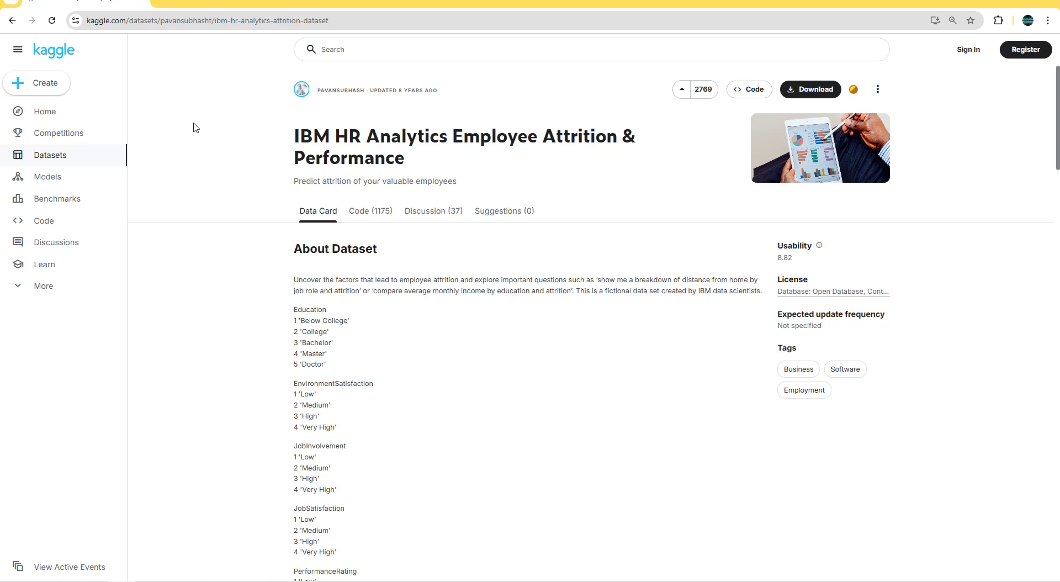
scroll(193, 129, "down", 1)
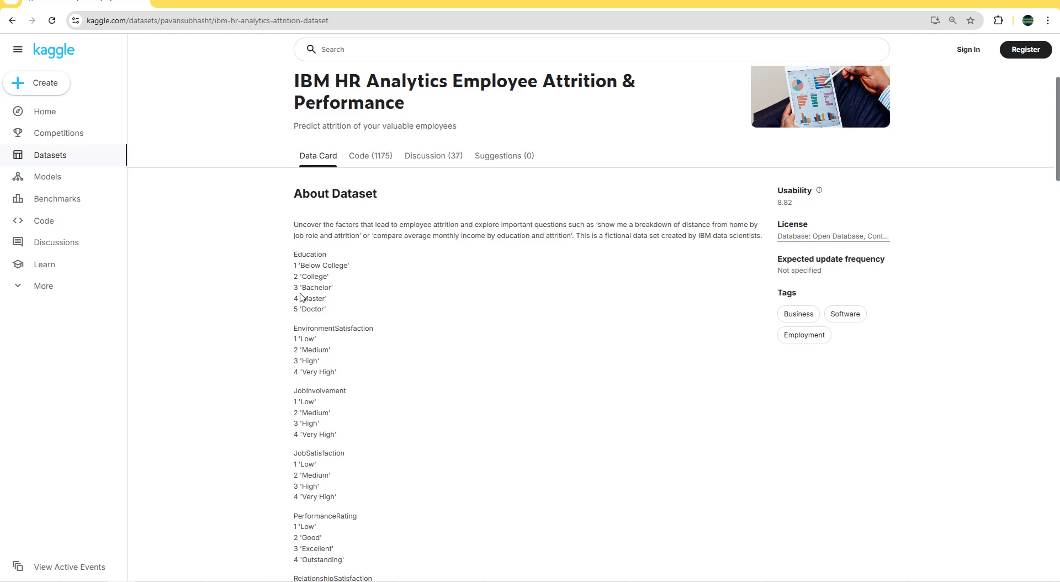
scroll(274, 287, "down", 2)
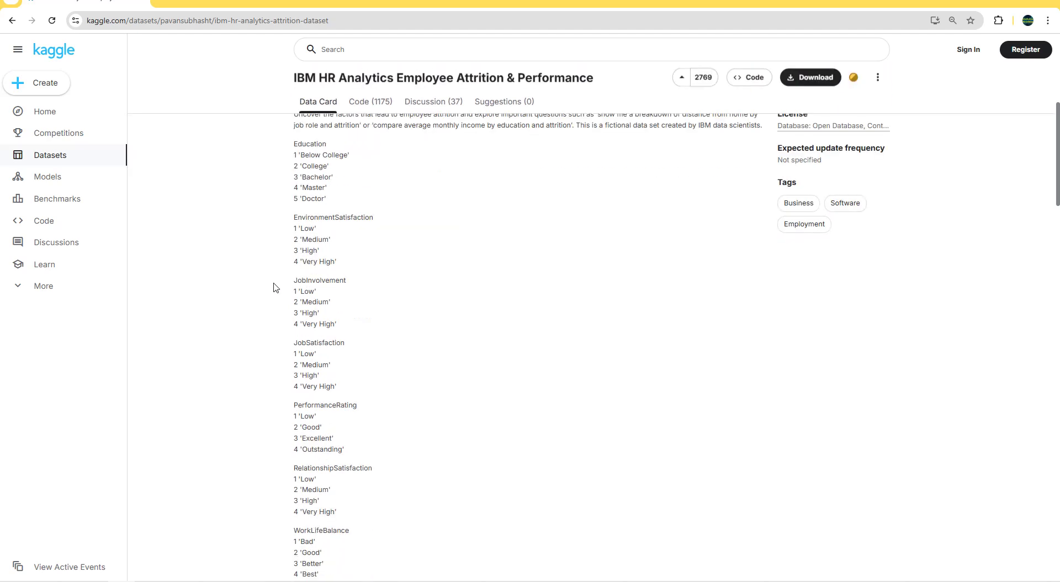
scroll(274, 288, "down", 1)
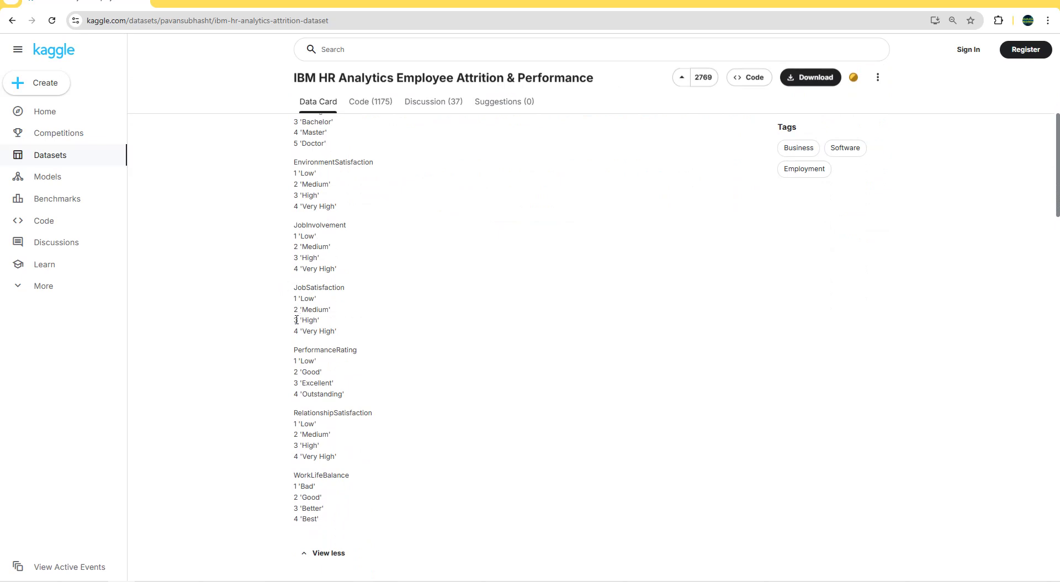
scroll(311, 333, "down", 1)
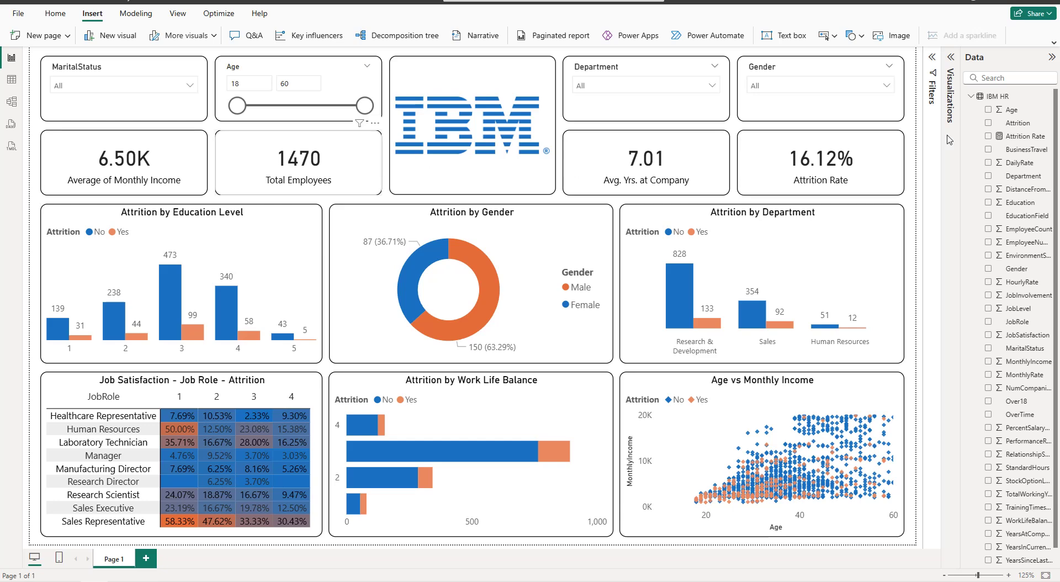
Step: Examine the DAX formula of the Attrition Rate measure in Power BI Desktop
left_click(1017, 137)
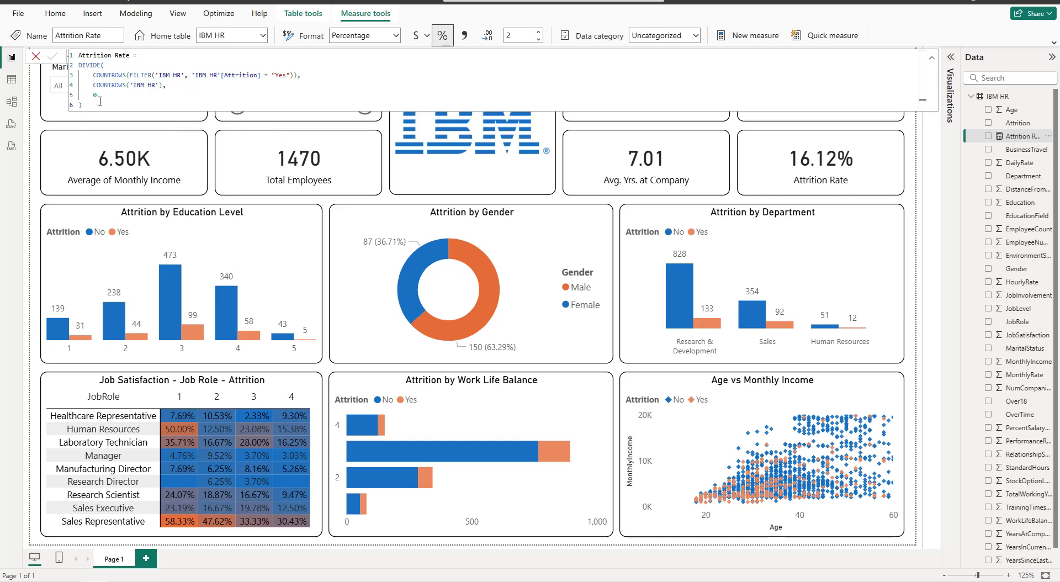
left_click_drag(93, 105, 73, 60)
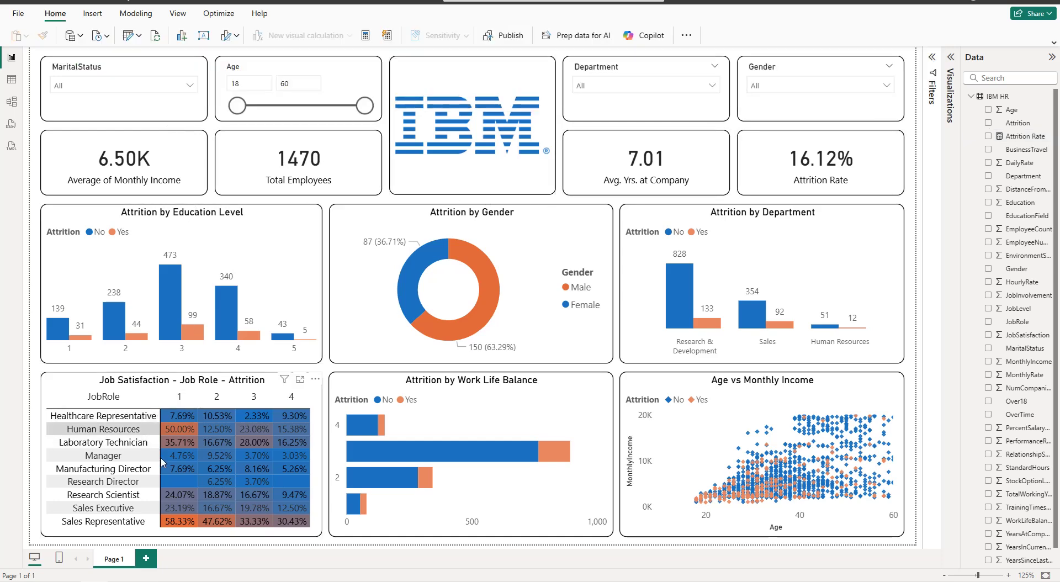
Step: Add a blank report page and view the common data sources available for importing data
left_click(146, 558)
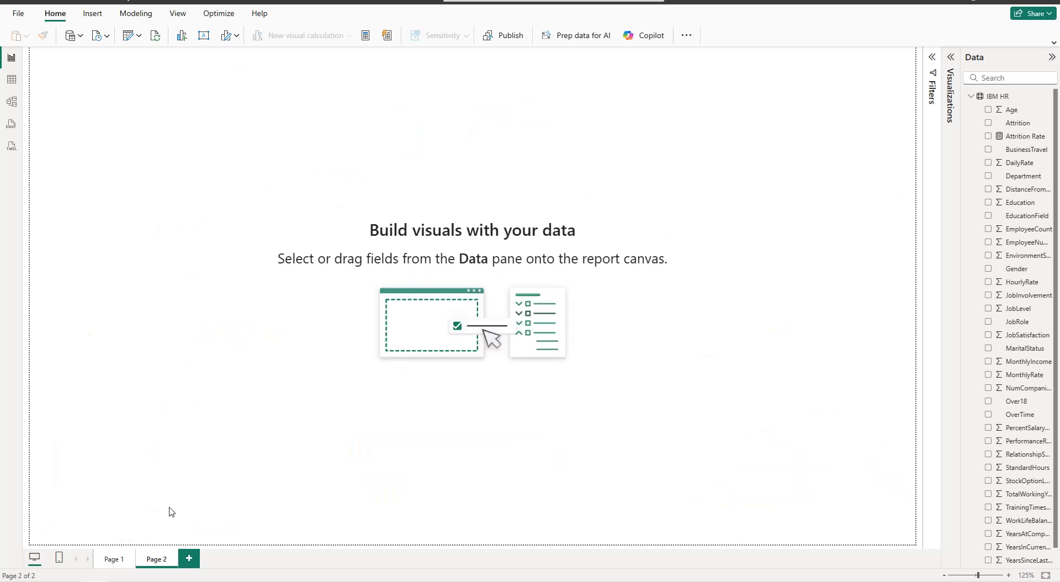
left_click(81, 39)
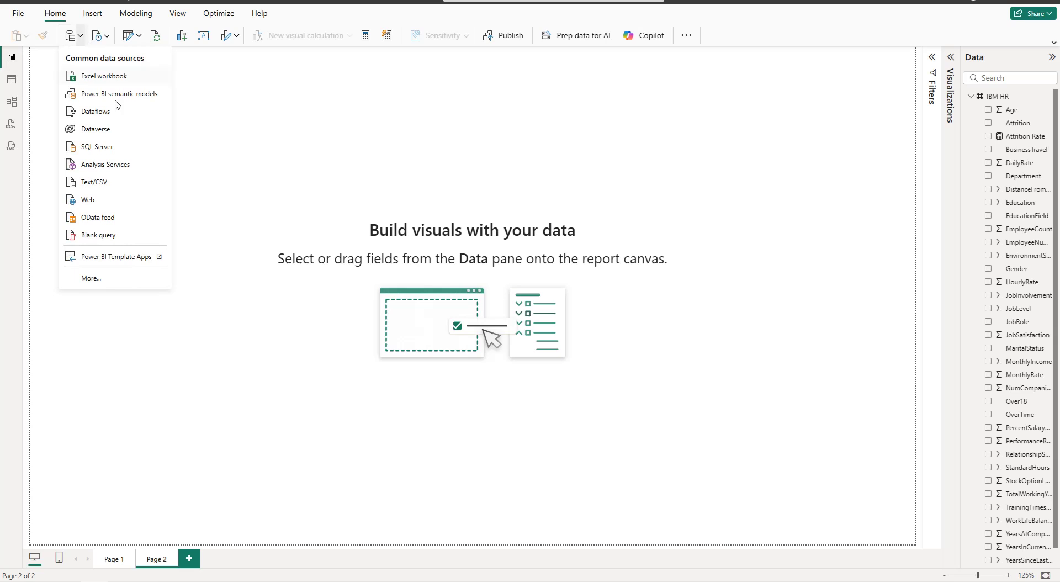
left_click(116, 188)
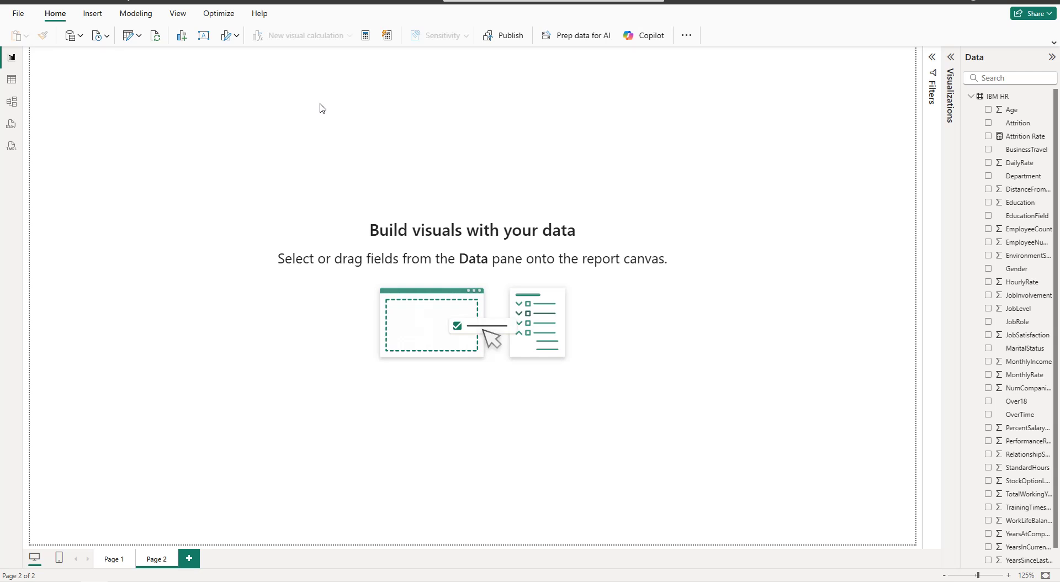
Step: Insert the IBM logo image, centre it near the top of the new page and reduce its height
left_click(99, 16)
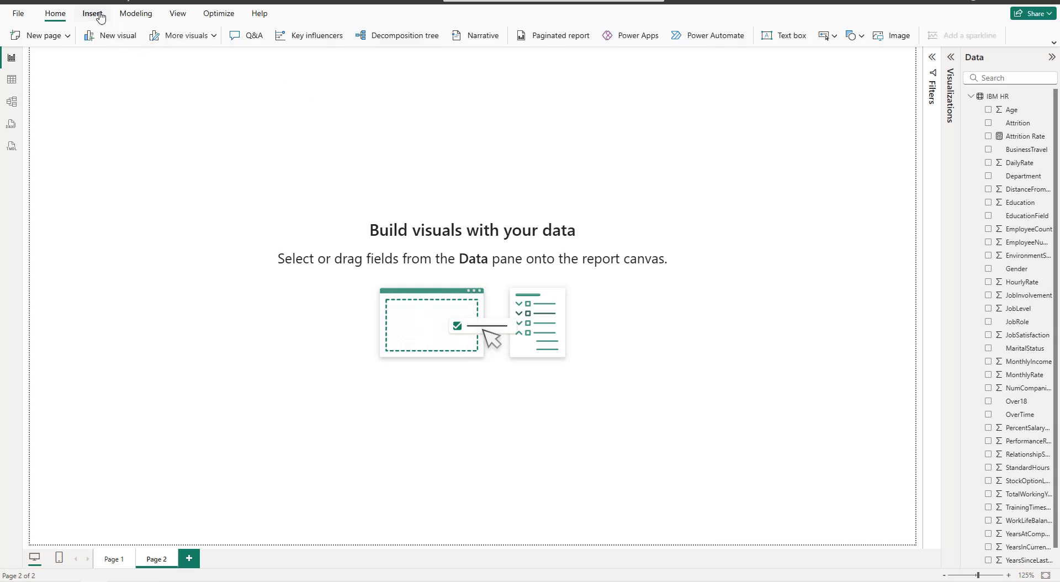
left_click(891, 35)
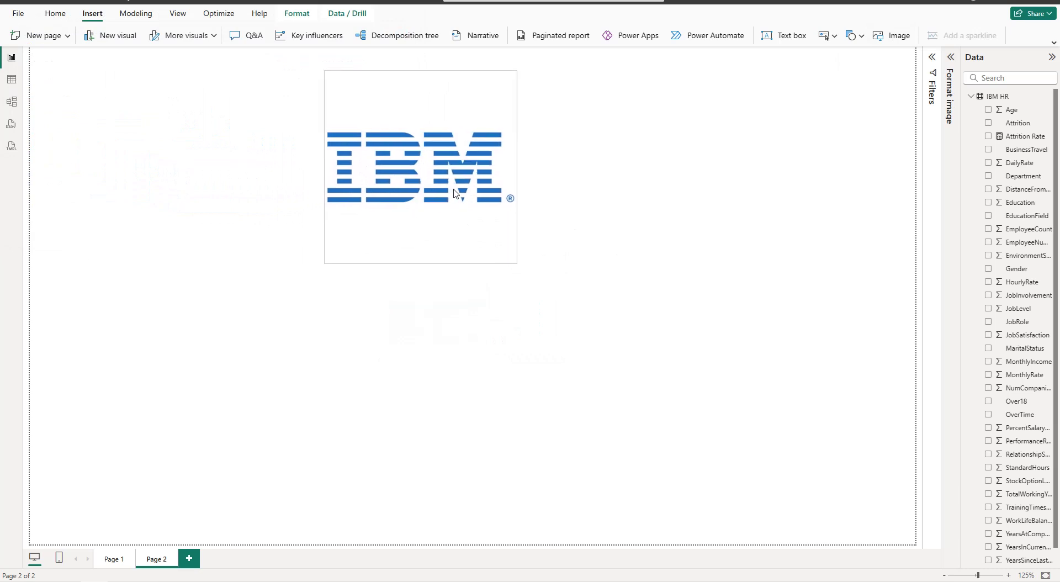
left_click_drag(453, 193, 504, 184)
left_click_drag(474, 252, 476, 215)
left_click(476, 214)
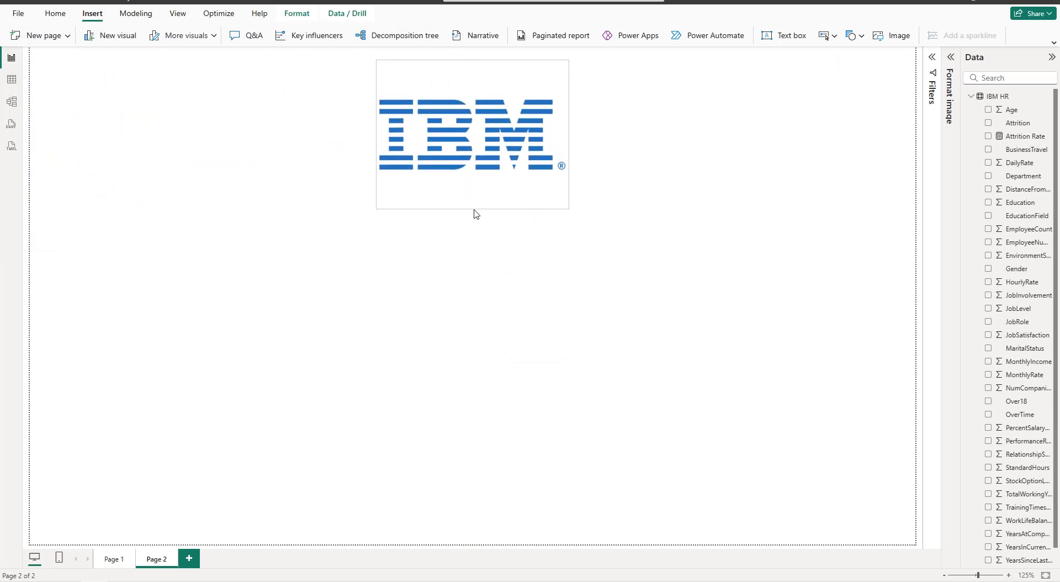
left_click(473, 209)
Step: Add an empty slicer in the page's upper-left corner and narrow the IBM logo image from its left edge
left_click(949, 105)
left_click(902, 178)
left_click_drag(260, 362, 174, 137)
left_click(361, 128)
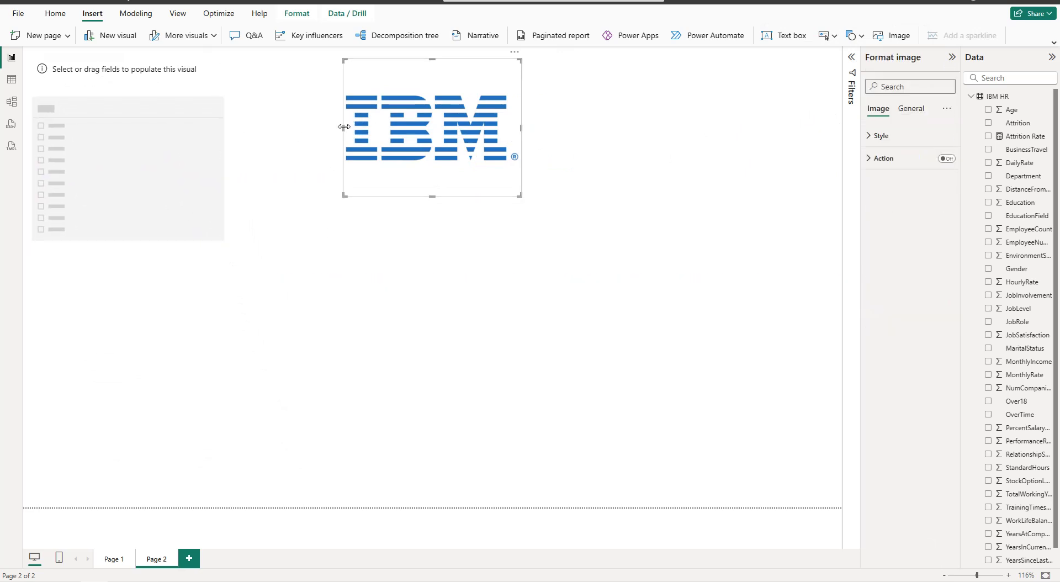
left_click_drag(357, 129, 361, 129)
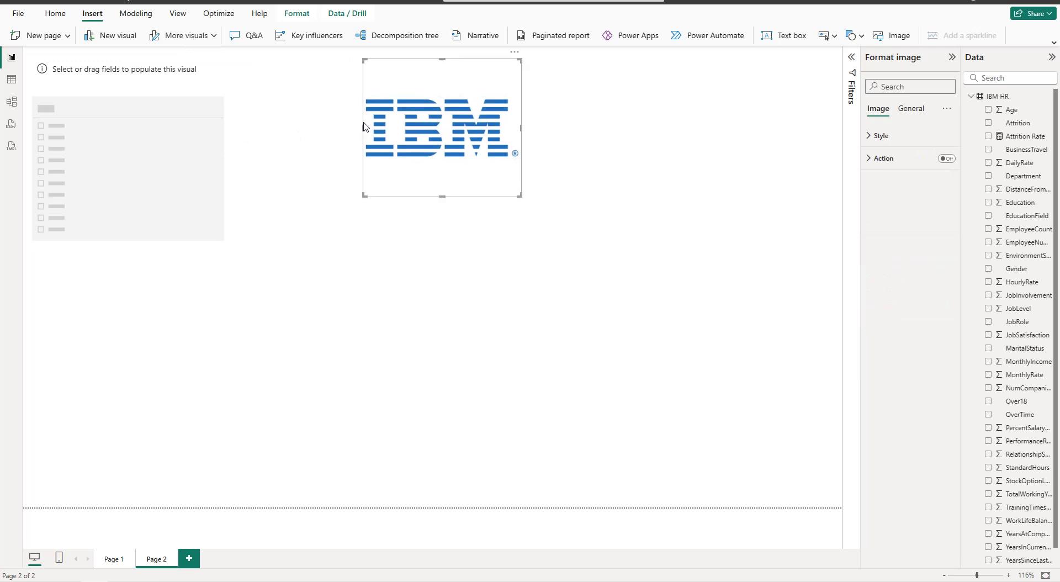
Step: Shrink the empty slicer to a compact box and assign the Age field to it
left_click(179, 166)
left_click_drag(130, 249, 139, 120)
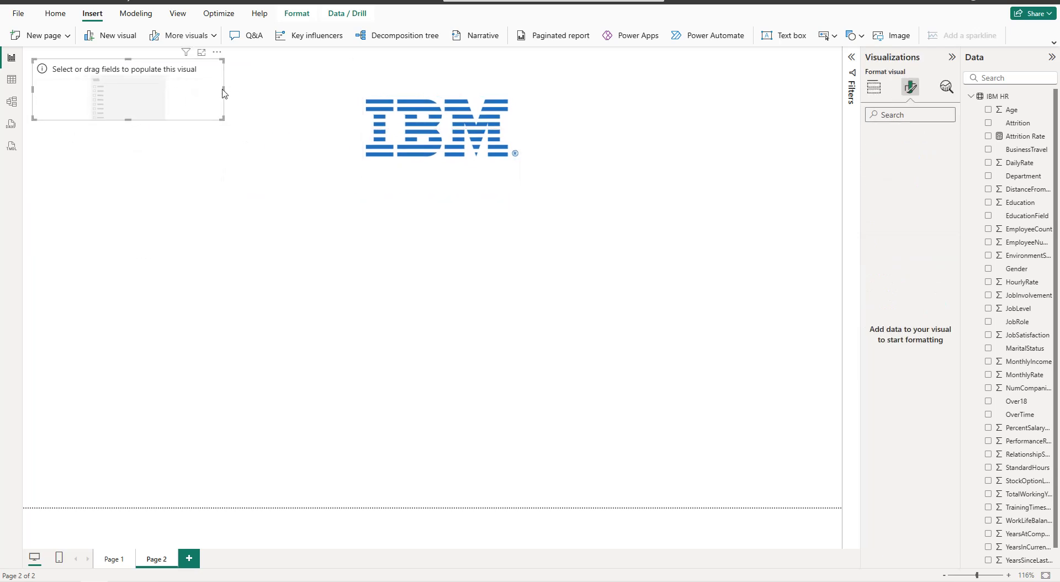
left_click_drag(223, 90, 176, 91)
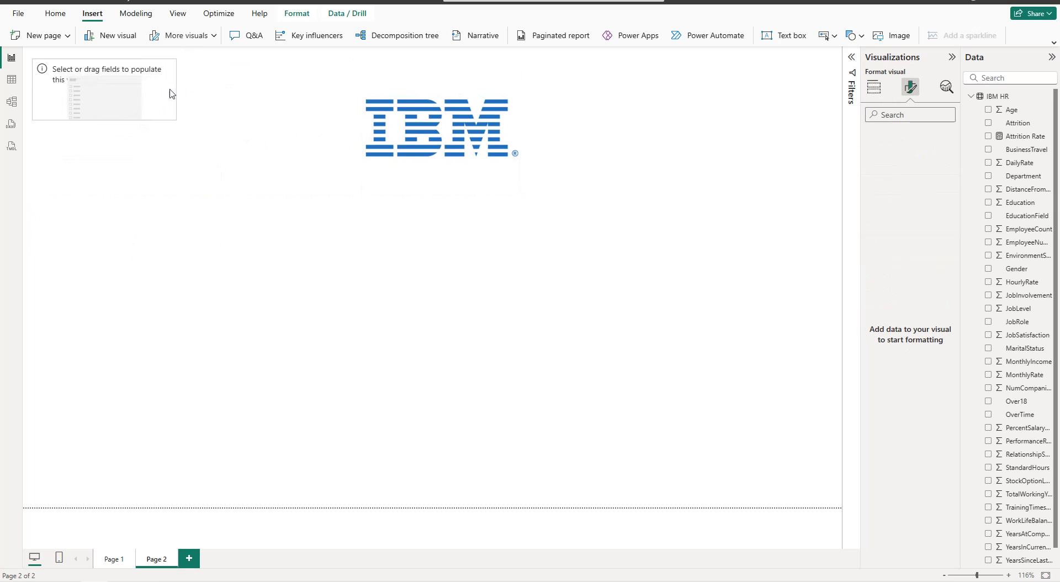
left_click_drag(106, 119, 105, 114)
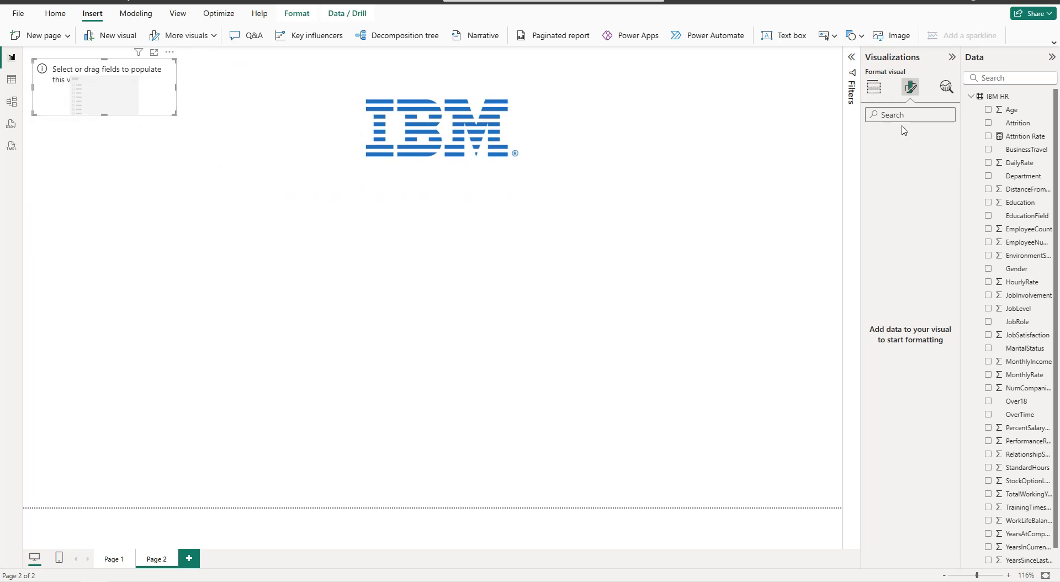
left_click(989, 110)
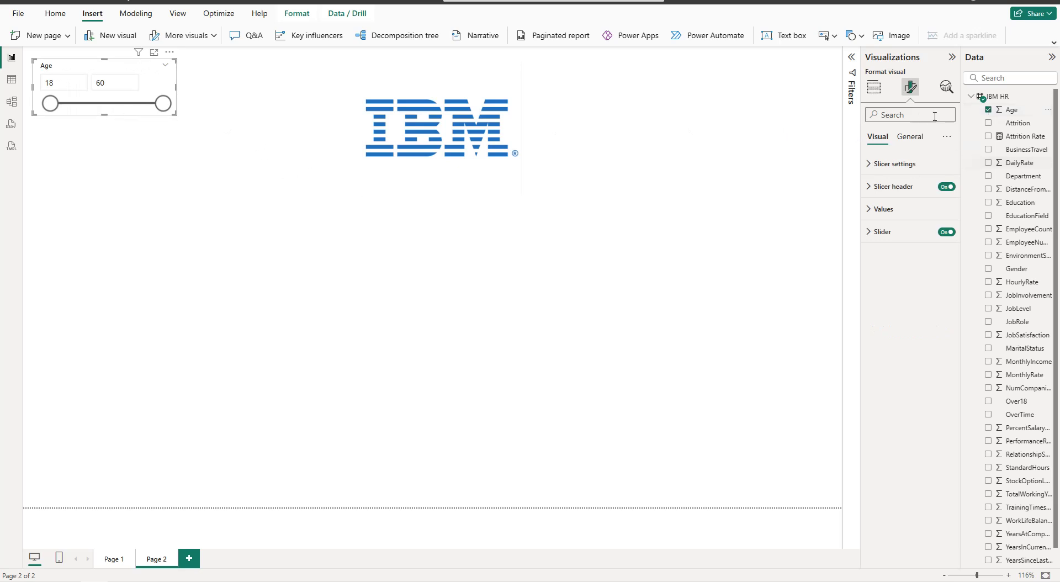
Step: Turn on the visual border of the Age slicer with 10 px rounded corners
left_click(874, 87)
left_click(911, 86)
left_click(911, 140)
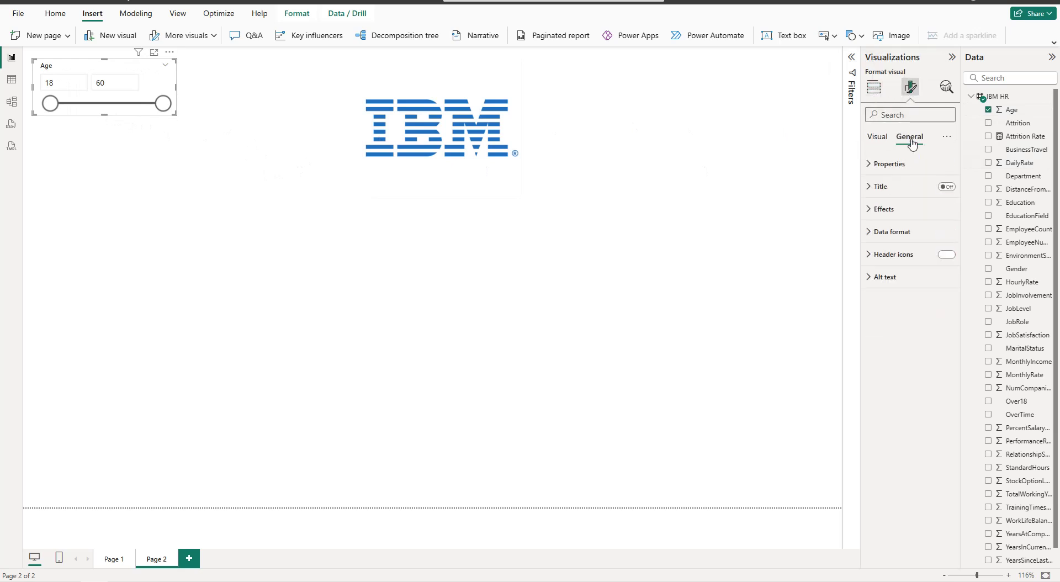
left_click(897, 208)
left_click(940, 333)
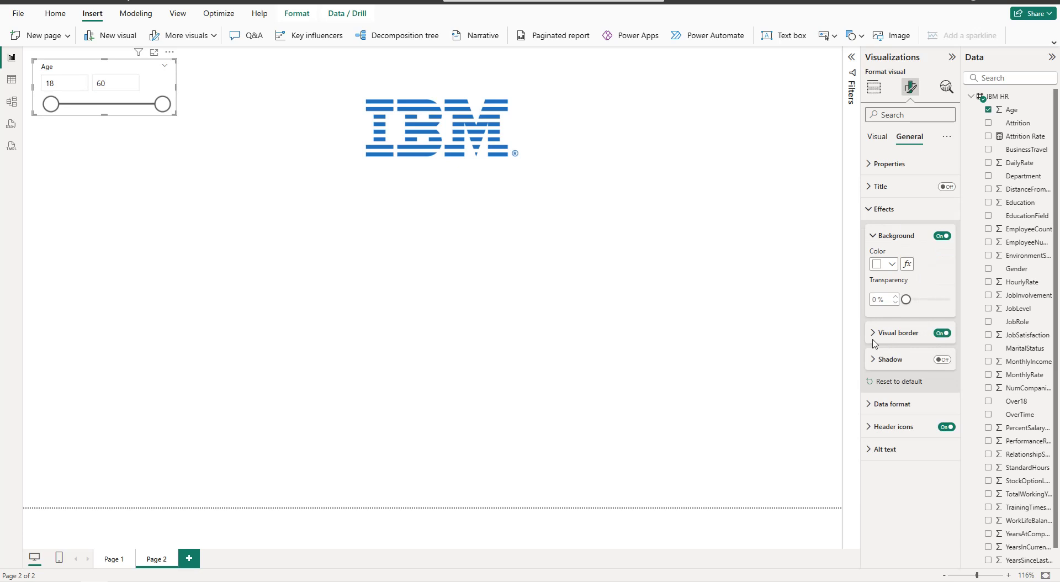
left_click(874, 333)
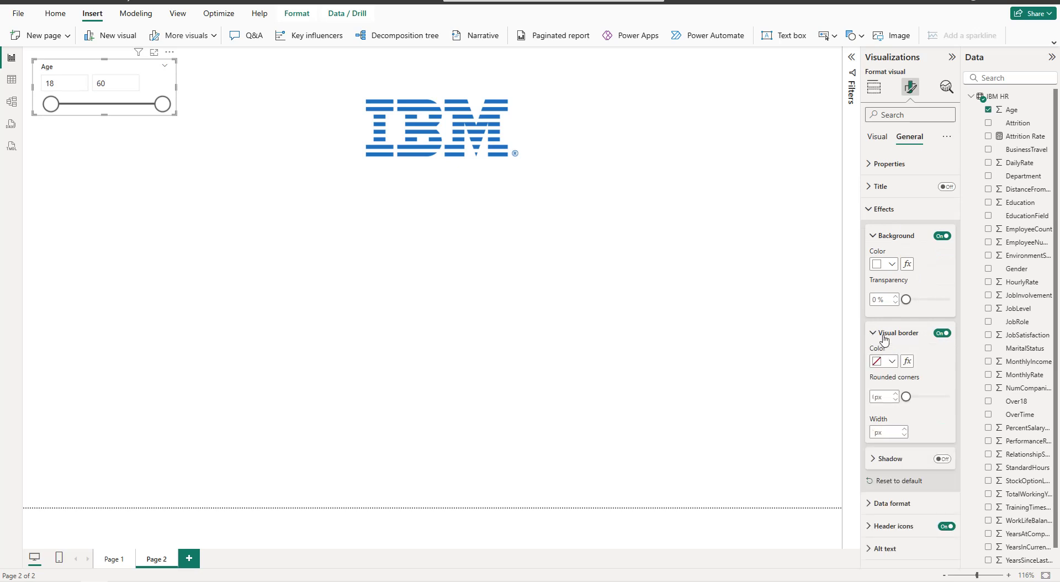
left_click(875, 396)
type("1")
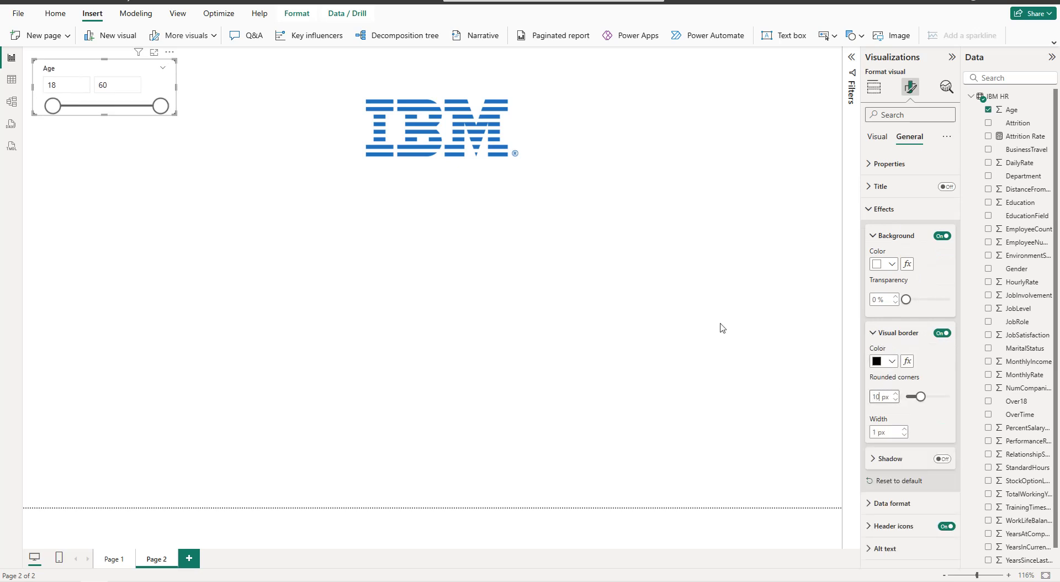
Step: Turn on the visual border of the IBM logo image with 10 px rounded corners
left_click(464, 136)
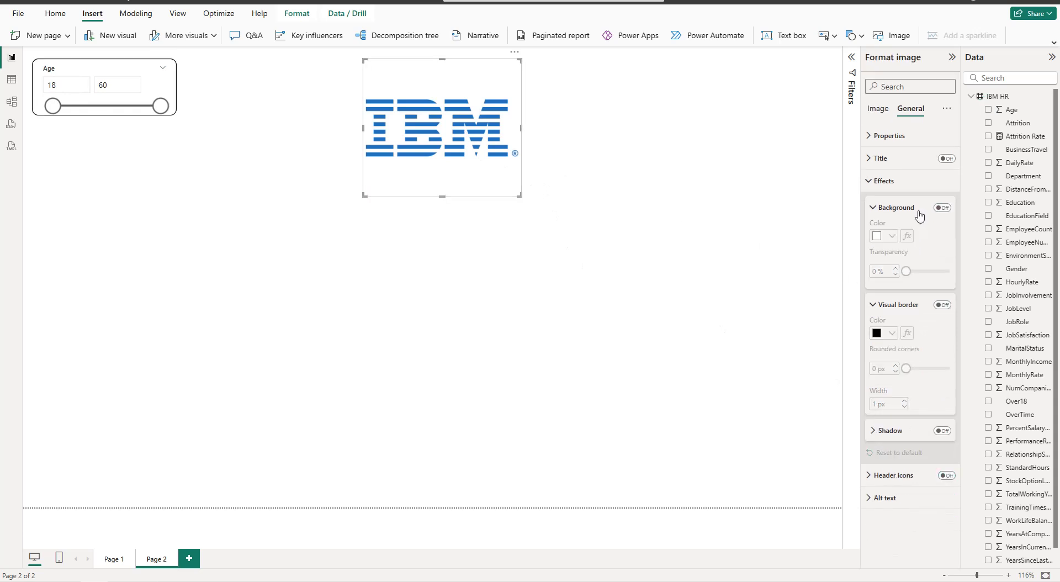
left_click(943, 305)
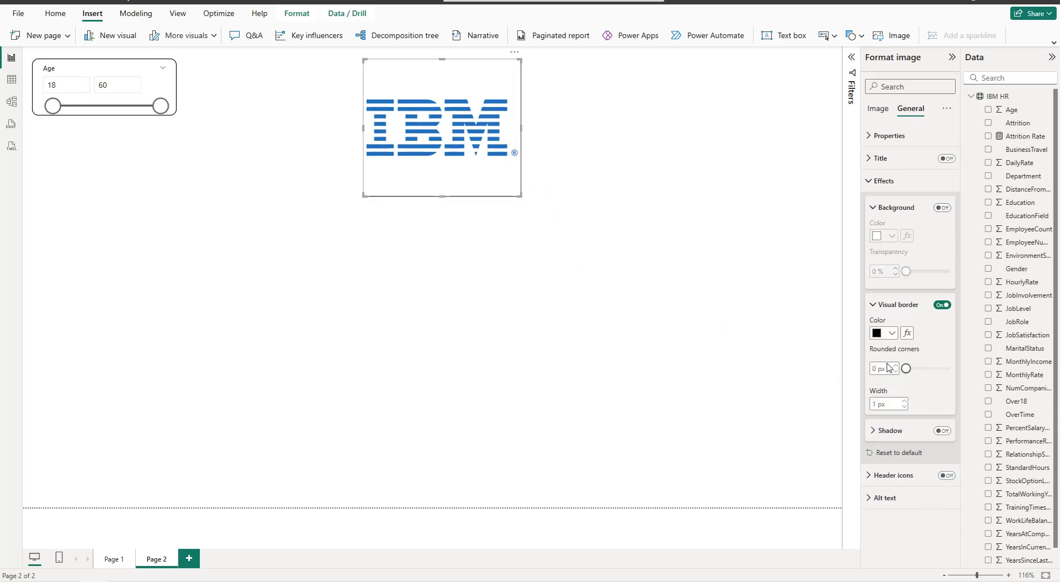
left_click(876, 368)
type("1")
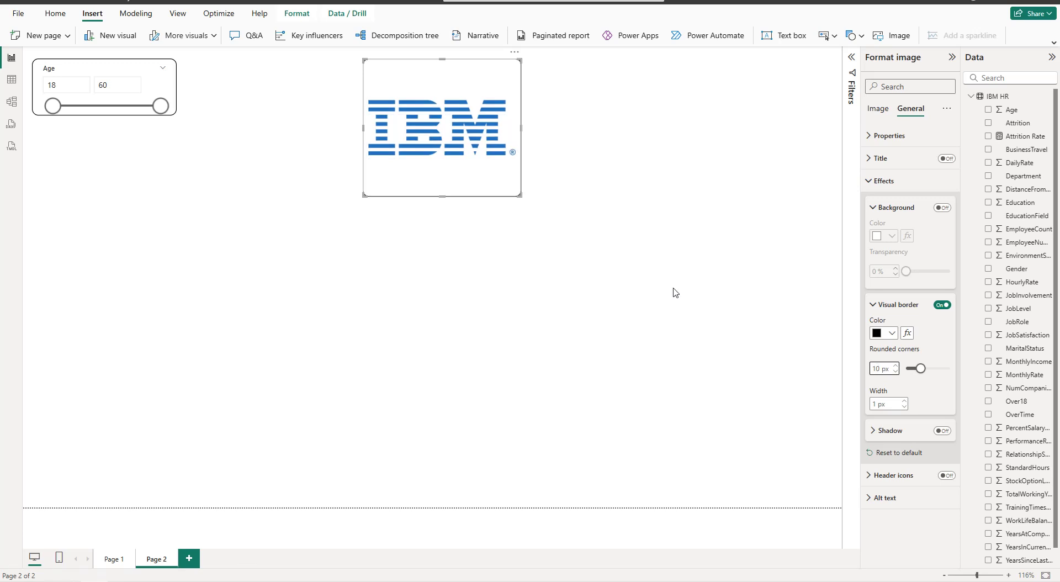
Step: Widen the Age slicer slightly and place a copy of it between the original and the logo
left_click(166, 93)
left_click_drag(177, 91, 183, 89)
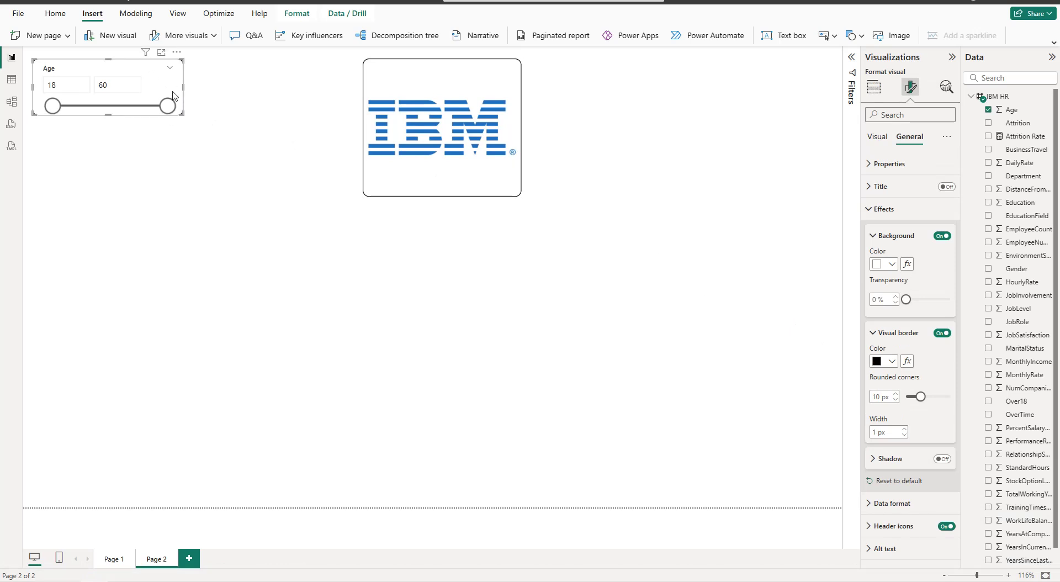
left_click_drag(104, 76, 258, 69)
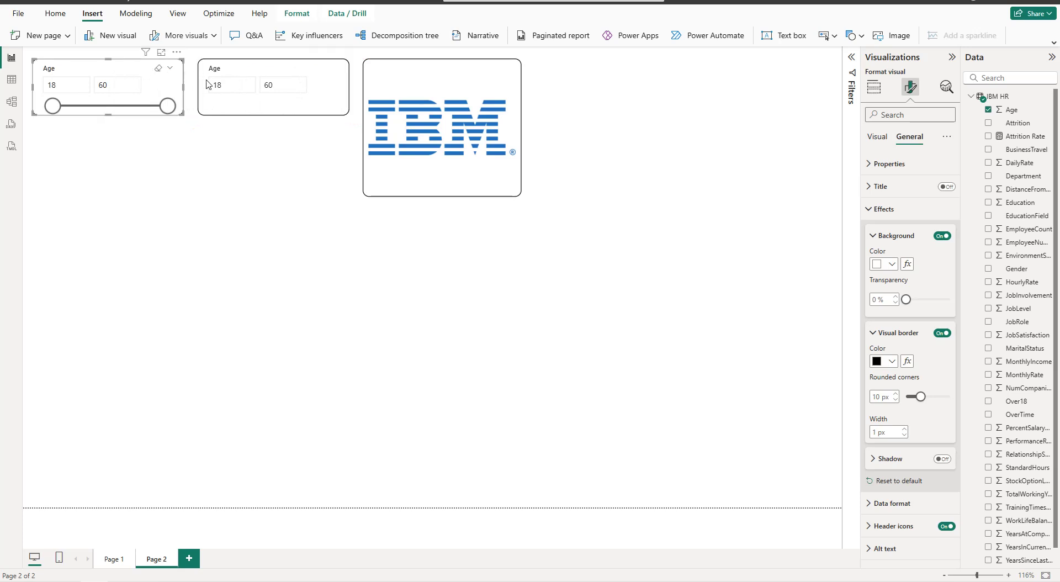
Step: Replace the Age field with MaritalStatus in the leftmost slicer
left_click(893, 210)
left_click(874, 88)
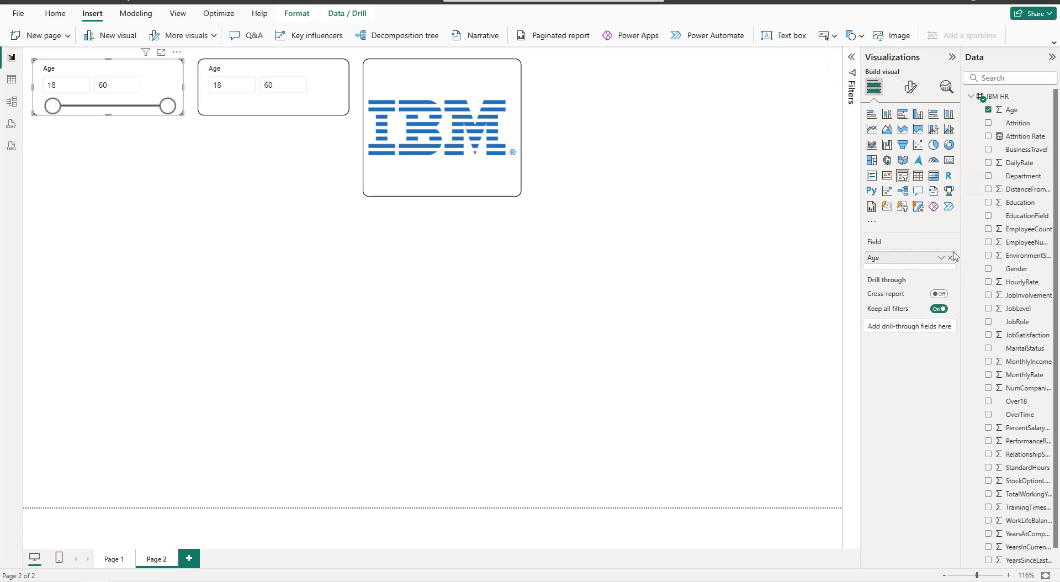
left_click(950, 258)
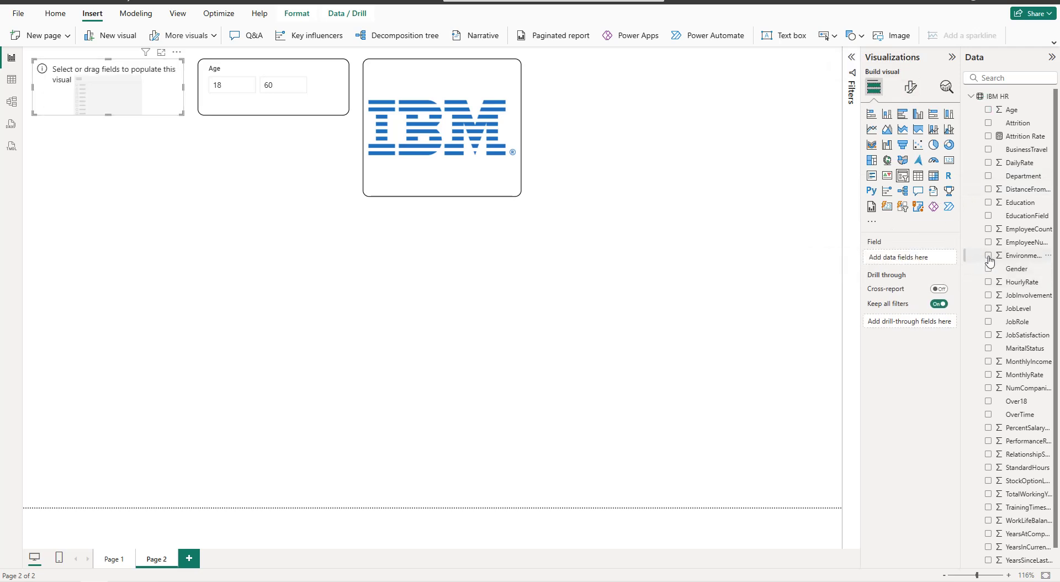
scroll(1006, 274, "down", 1)
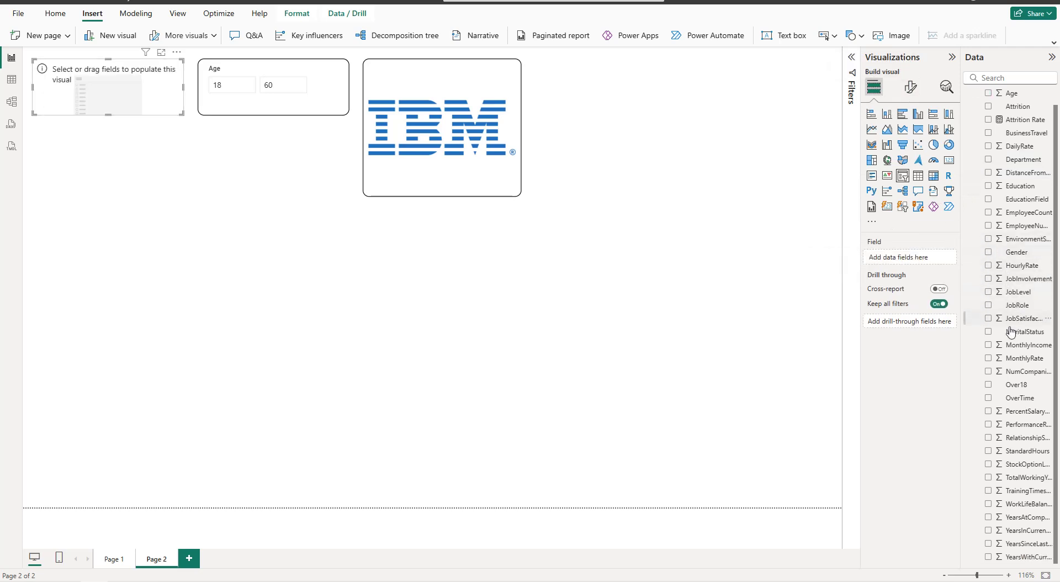
left_click(989, 332)
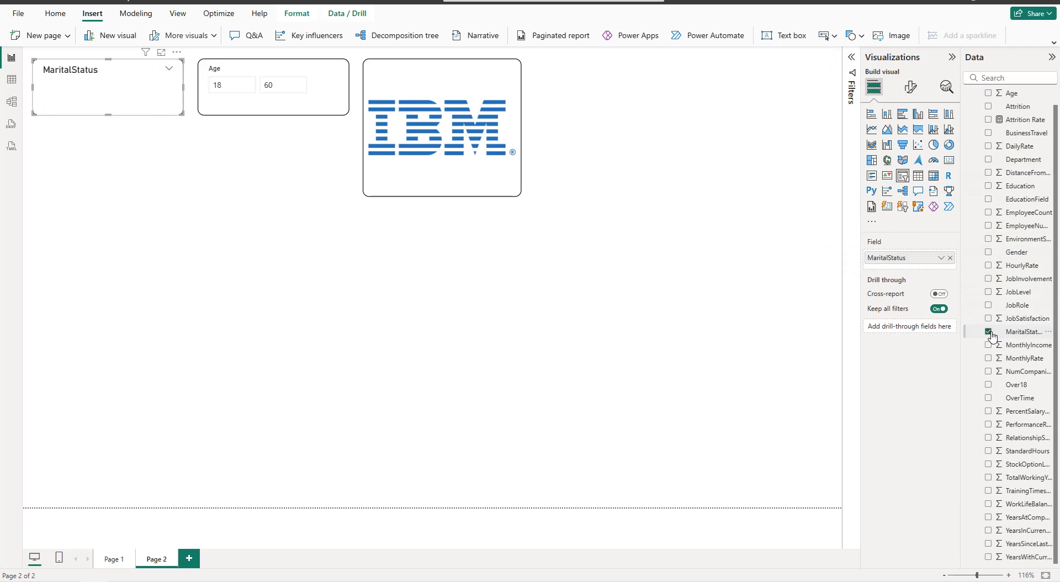
Step: Set the MaritalStatus slicer's style to Dropdown and its header font size to 10
left_click(911, 87)
left_click(908, 186)
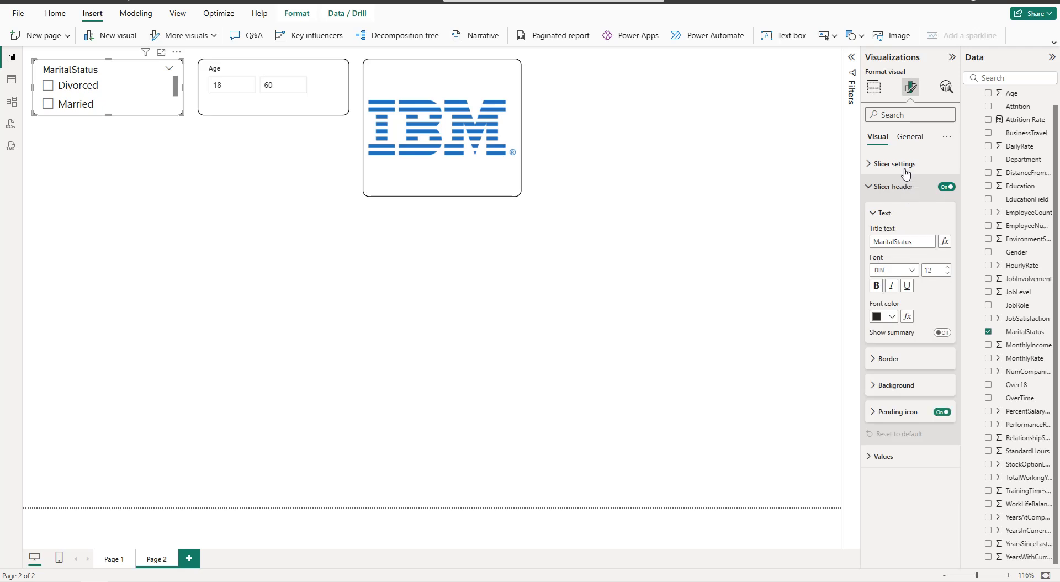
left_click(894, 164)
left_click(902, 220)
left_click(888, 258)
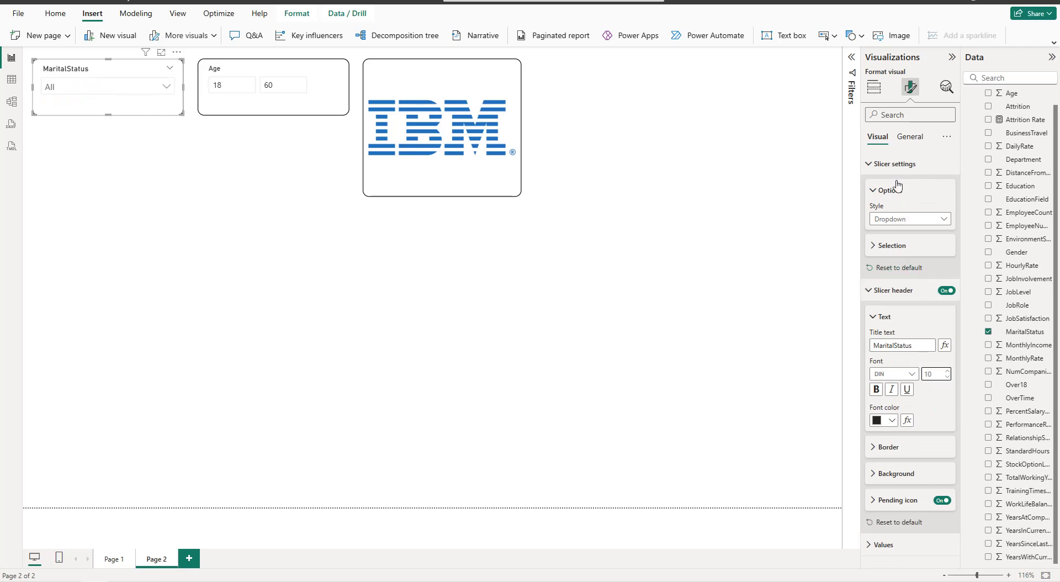
Step: Set the font size of the MaritalStatus slicer's values to 10
left_click(891, 164)
left_click(896, 187)
left_click(896, 209)
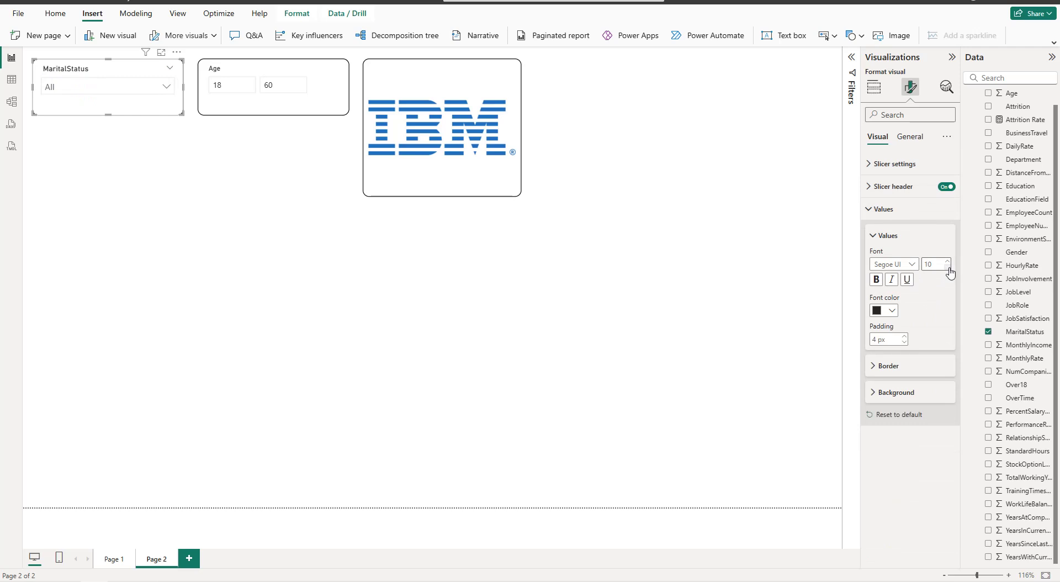
left_click(552, 248)
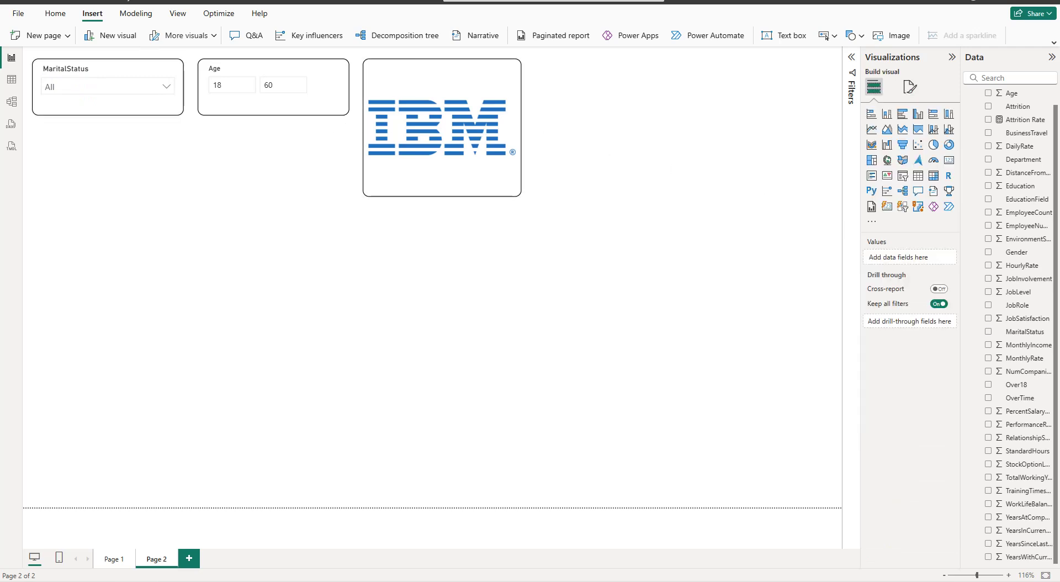
Step: Place two copies of the Age slicer side by side to the right of the IBM logo
left_click(255, 72)
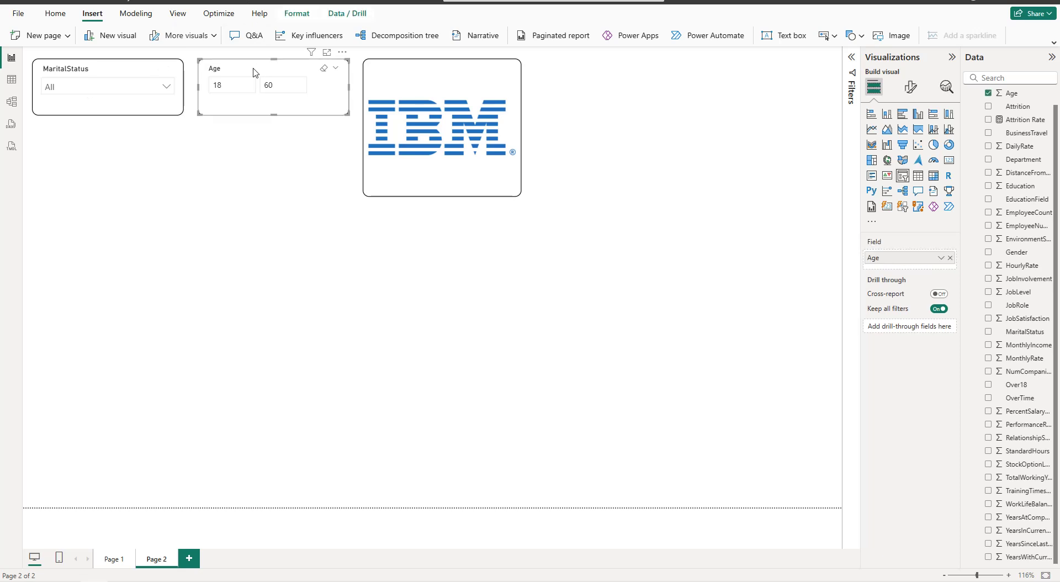
left_click_drag(272, 78, 603, 70)
key("ctrl+v")
left_click_drag(301, 72, 794, 70)
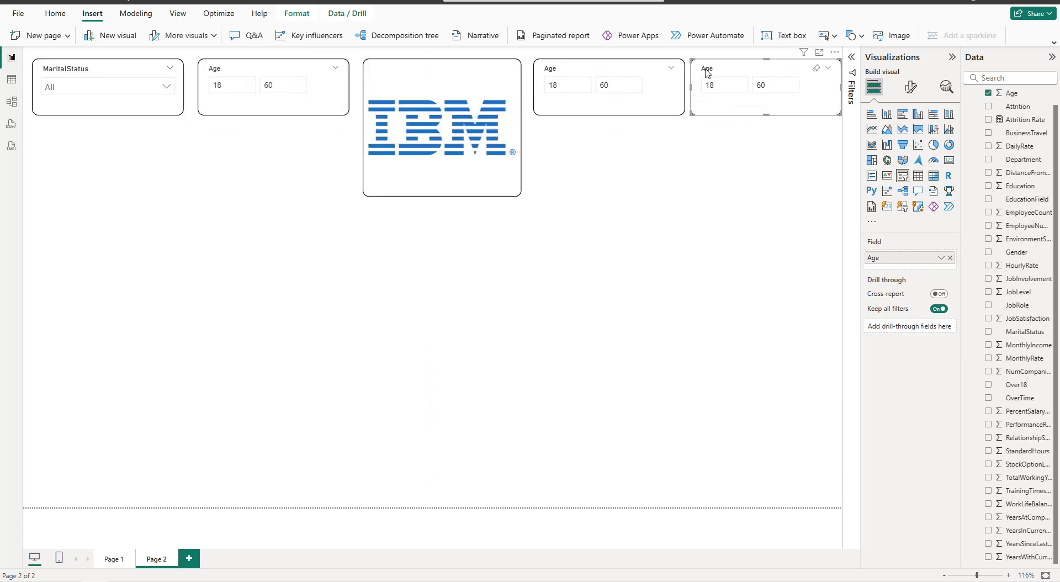
Step: Replace the Age field with Gender in the rightmost slicer and set its values' font size to 10
left_click(951, 258)
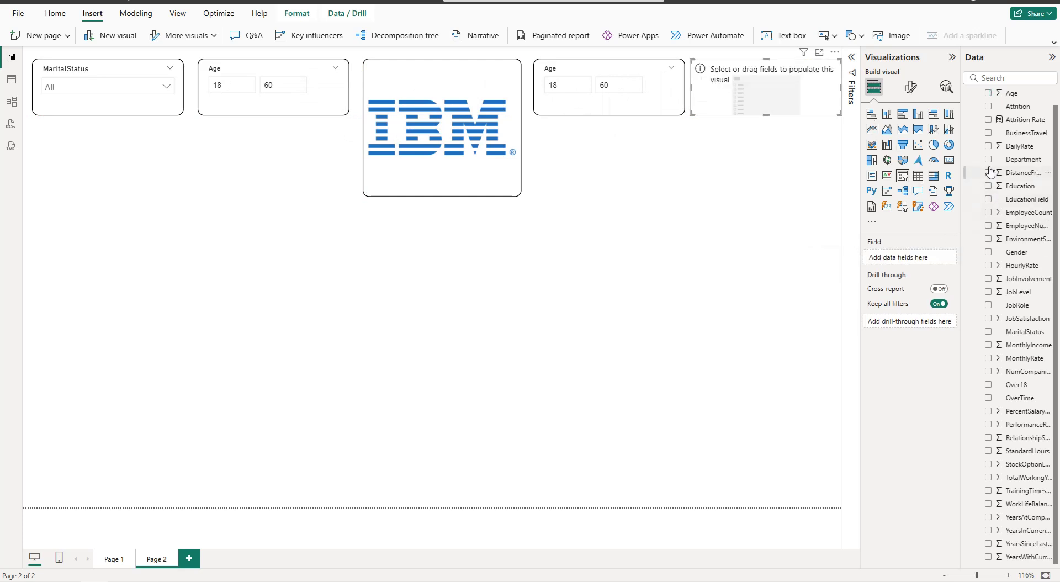
left_click(989, 252)
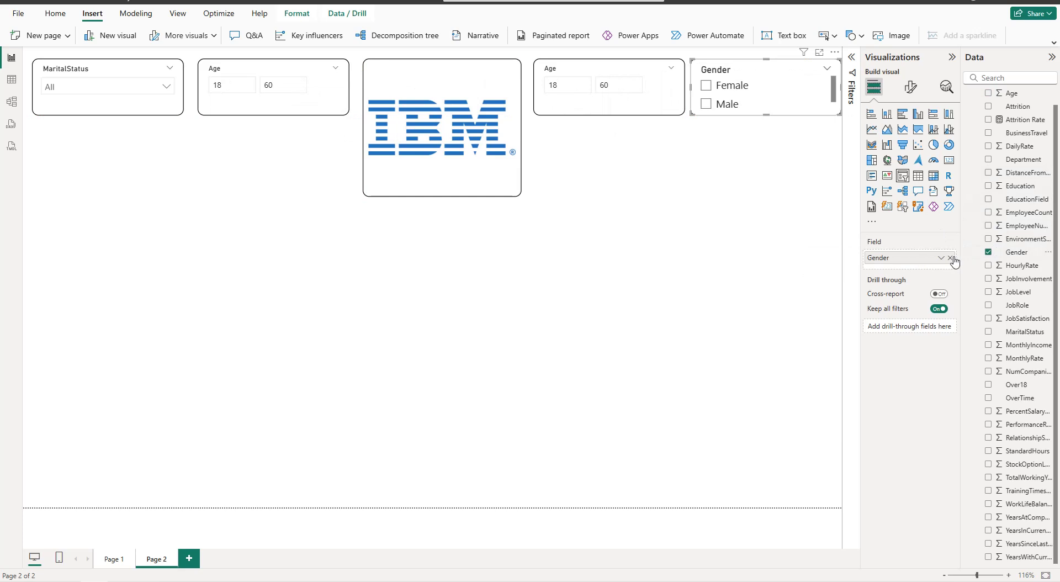
left_click(910, 87)
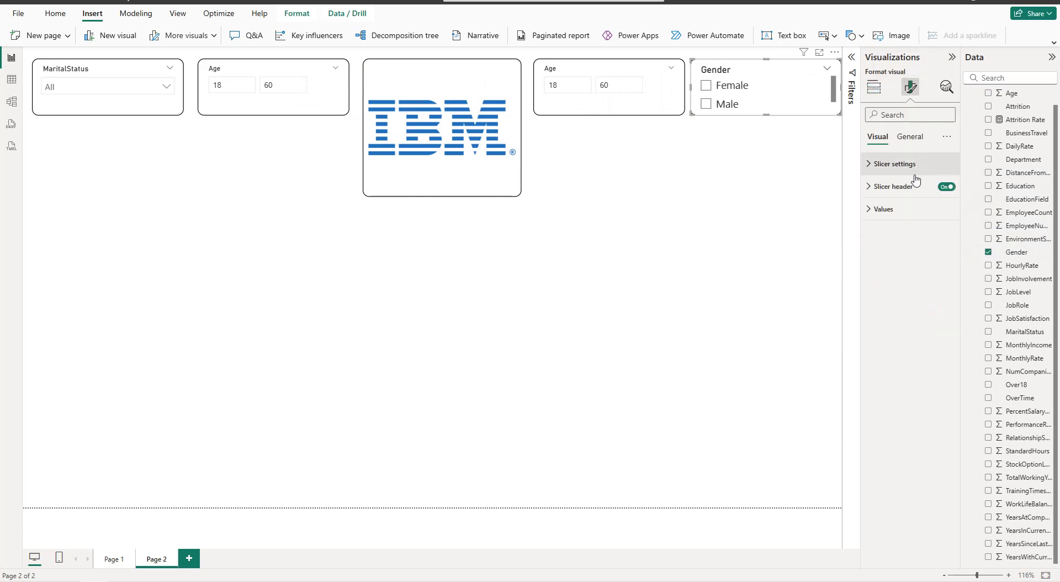
left_click(907, 208)
left_click(948, 268)
left_click(948, 268)
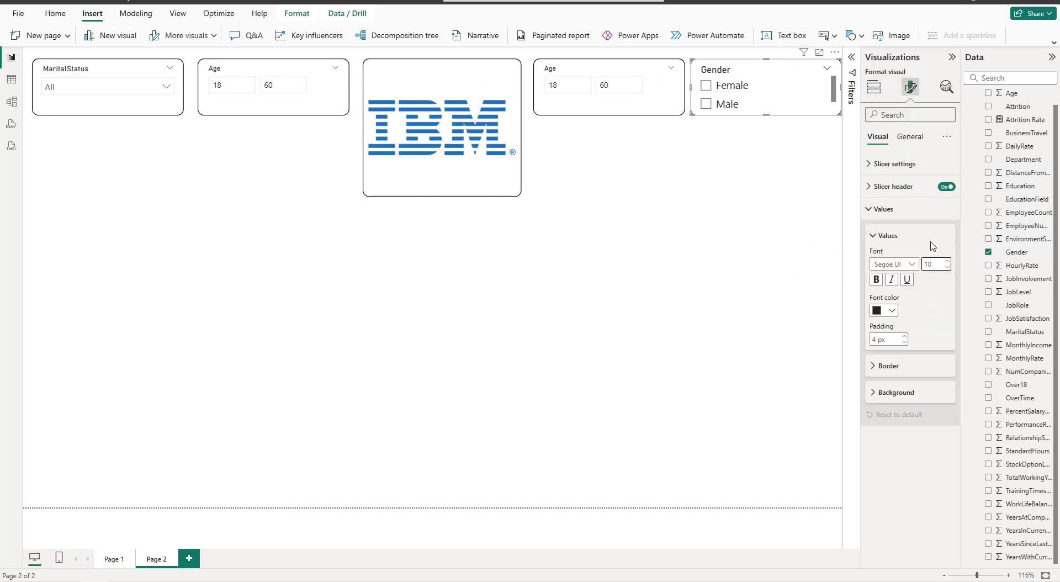
Step: Set the Gender slicer's style to Dropdown and reduce its header font size to match the MaritalStatus slicer
left_click(896, 164)
left_click(889, 219)
left_click(904, 258)
left_click(899, 165)
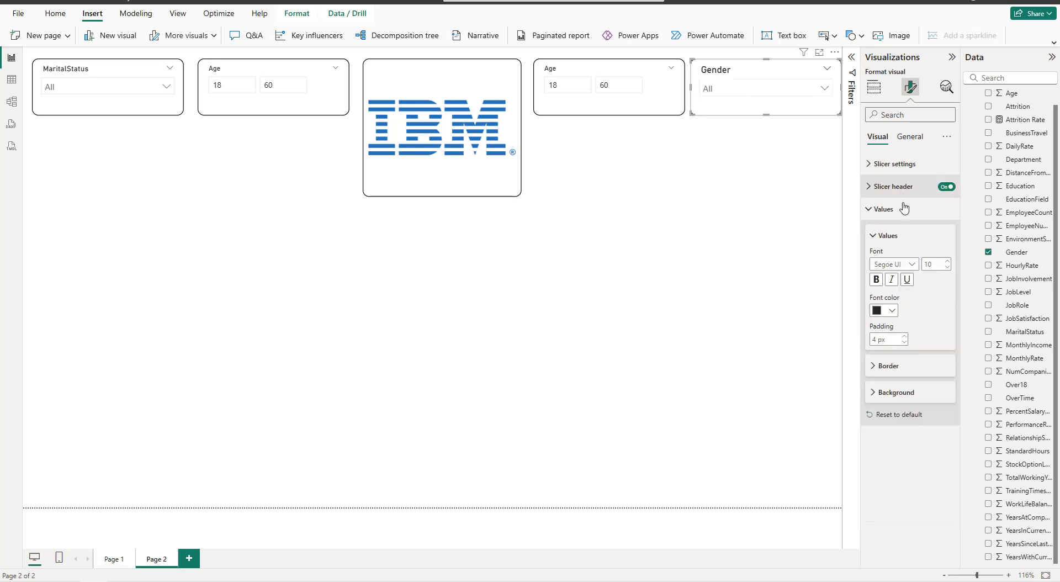
left_click(900, 186)
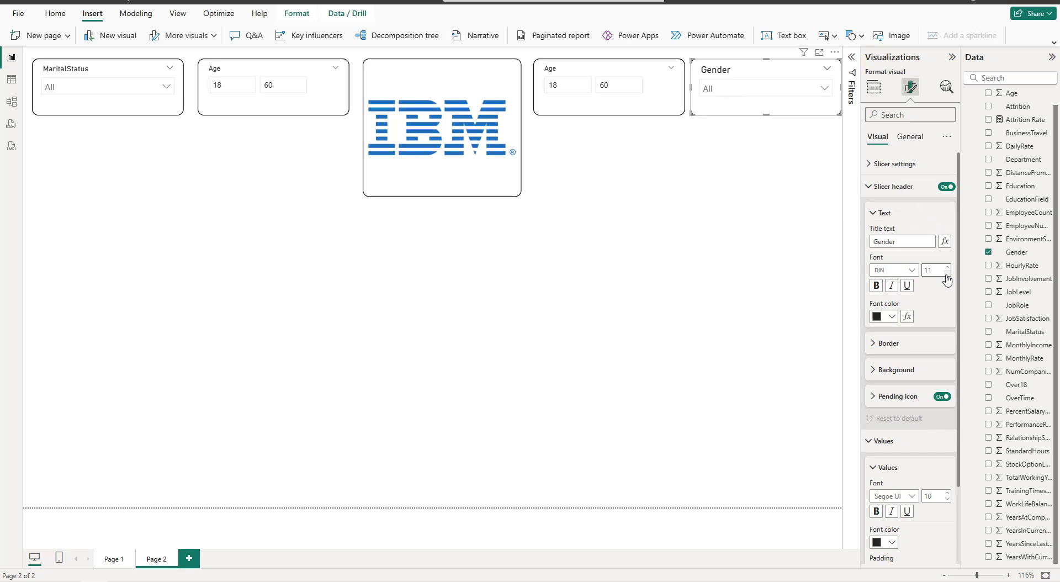
Step: Replace the Age slicer copy beside the Gender slicer with a copy of the Gender slicer that uses the Department field
left_click(629, 73)
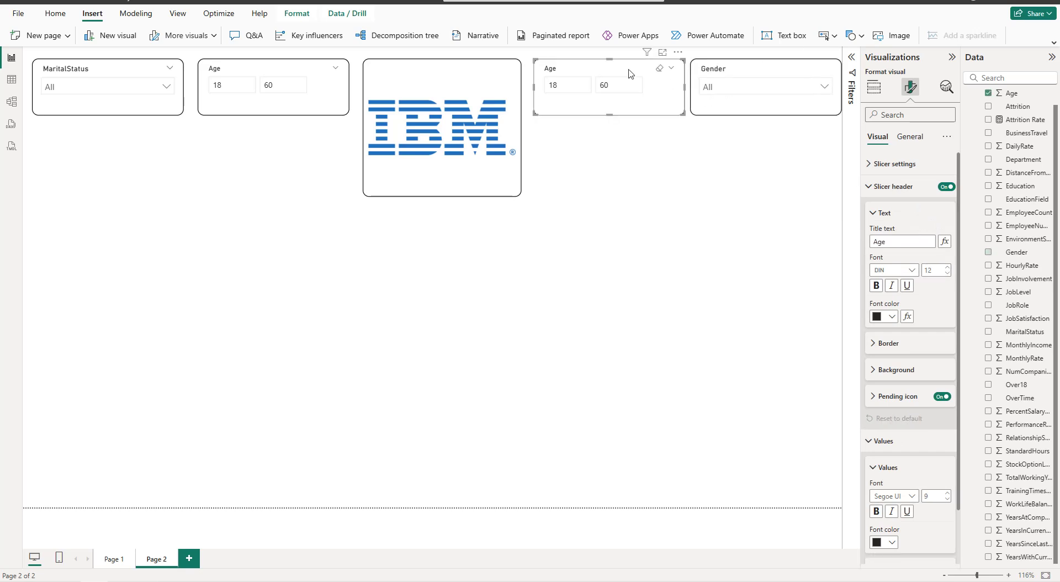
key("Delete")
left_click(719, 70)
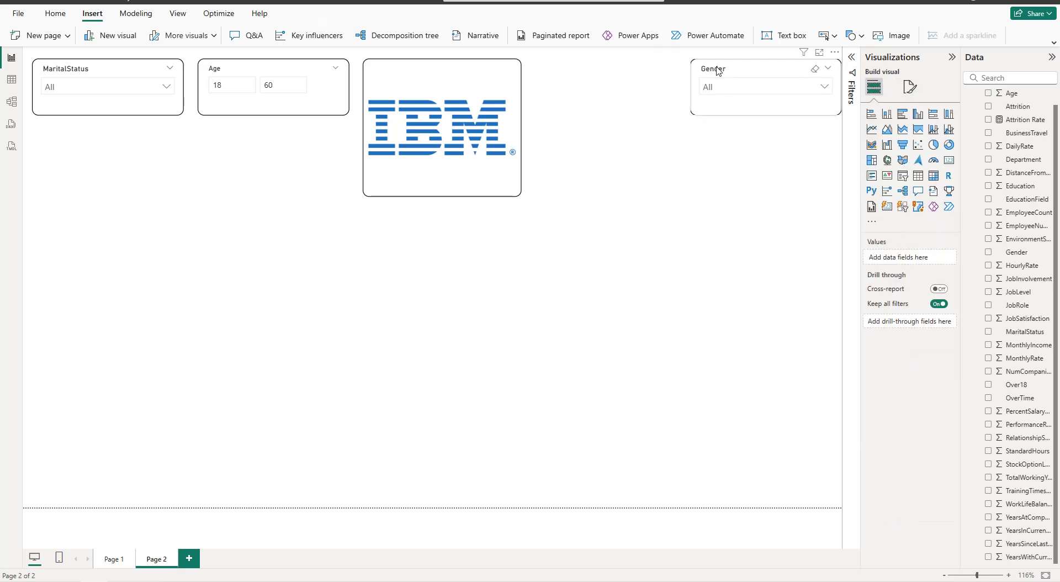
key("ctrl+c")
key("ctrl+v")
left_click_drag(744, 73, 596, 69)
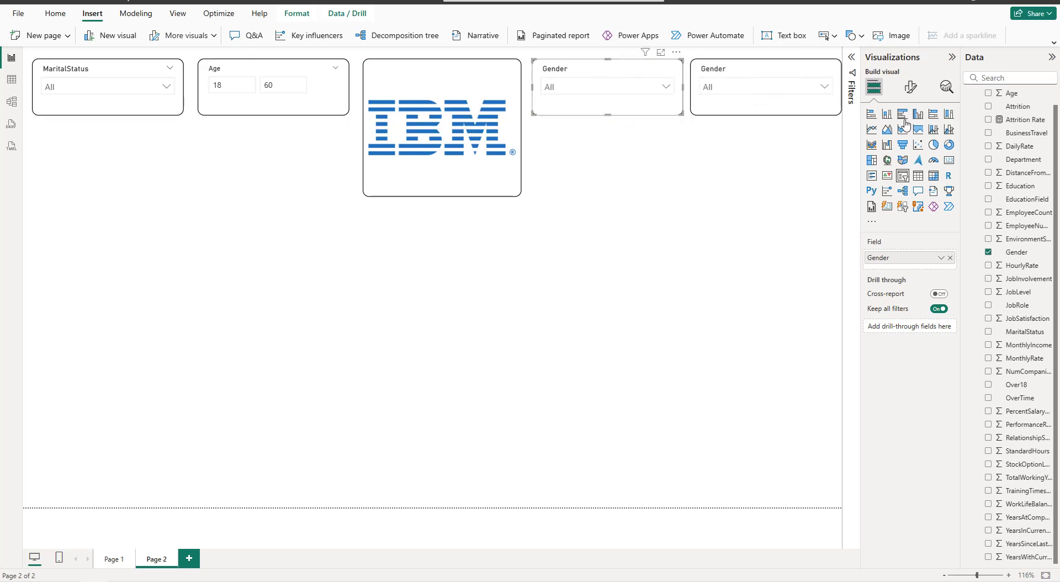
left_click(950, 258)
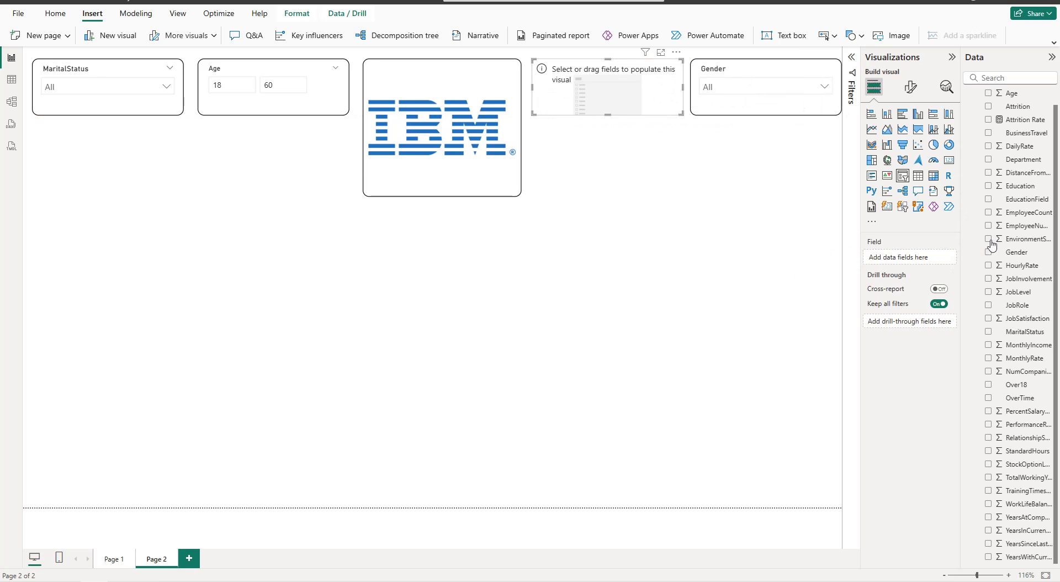
left_click(988, 159)
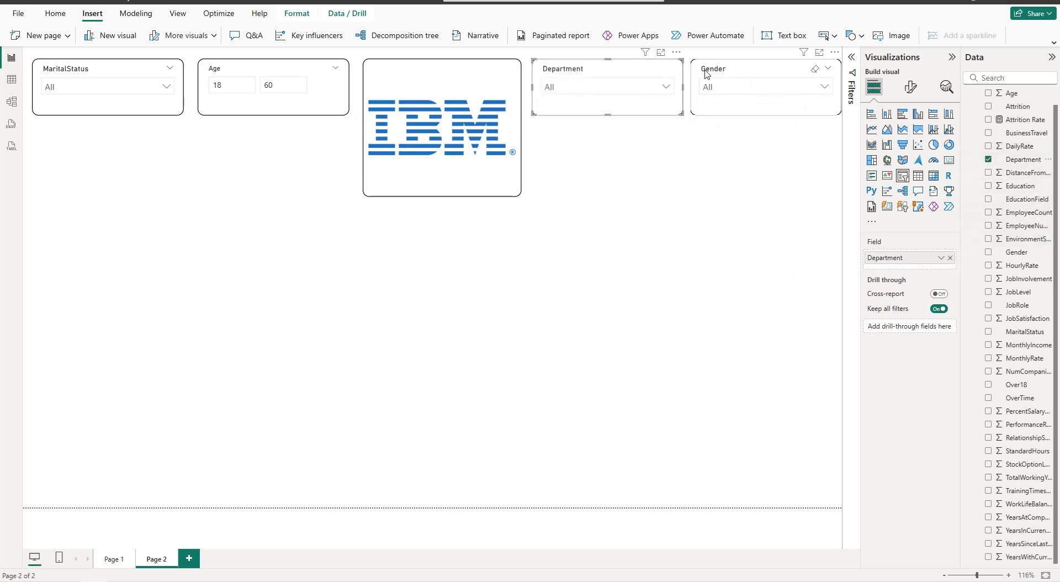
Step: Distribute the four slicers and the IBM logo image horizontally across the page
left_click(740, 68, "ctrl")
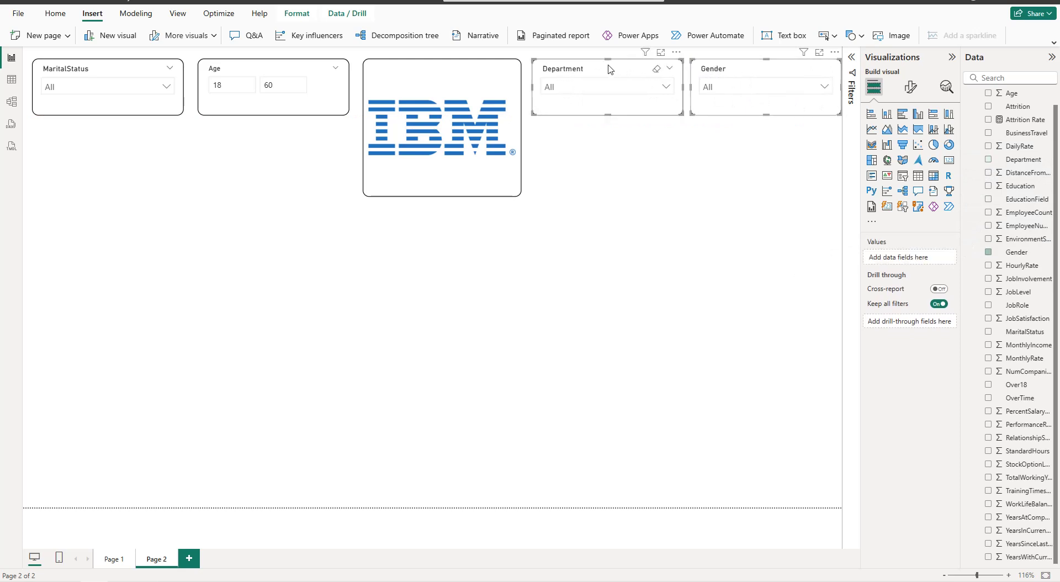
left_click(482, 79, "ctrl")
left_click(284, 72, "ctrl")
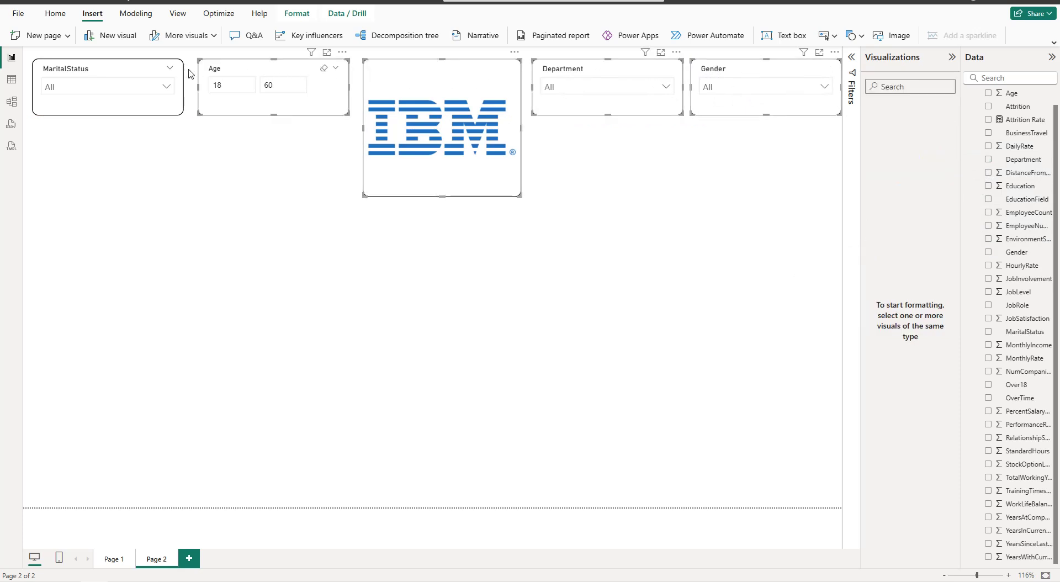
left_click(122, 72, "ctrl")
left_click(296, 13)
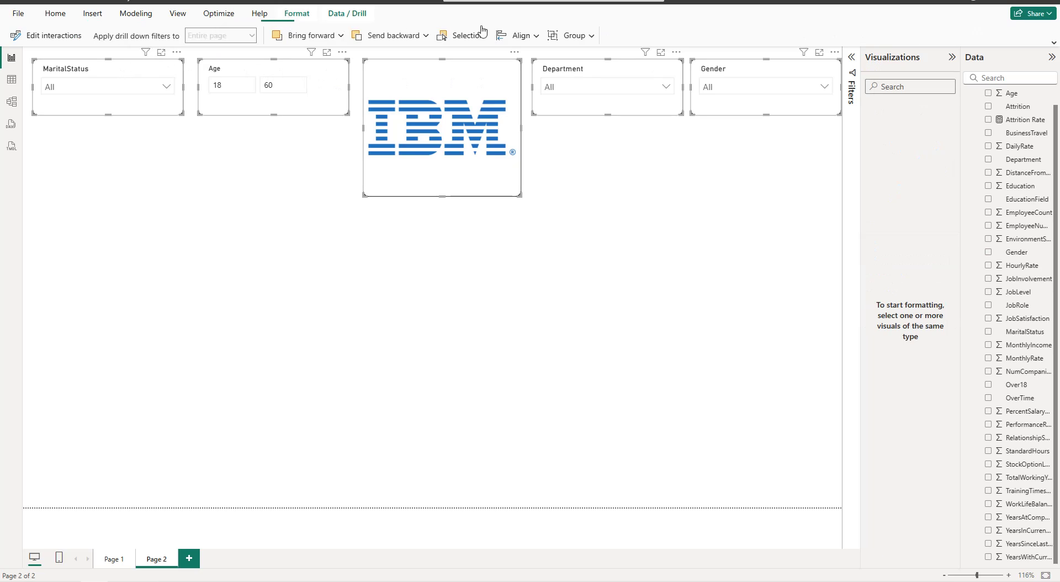
left_click(528, 39)
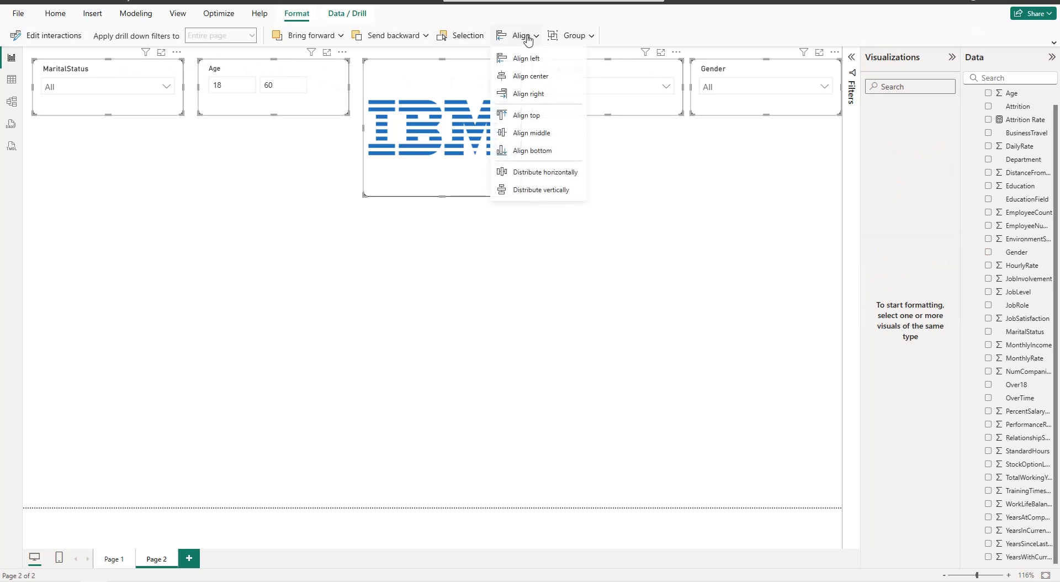
left_click(544, 172)
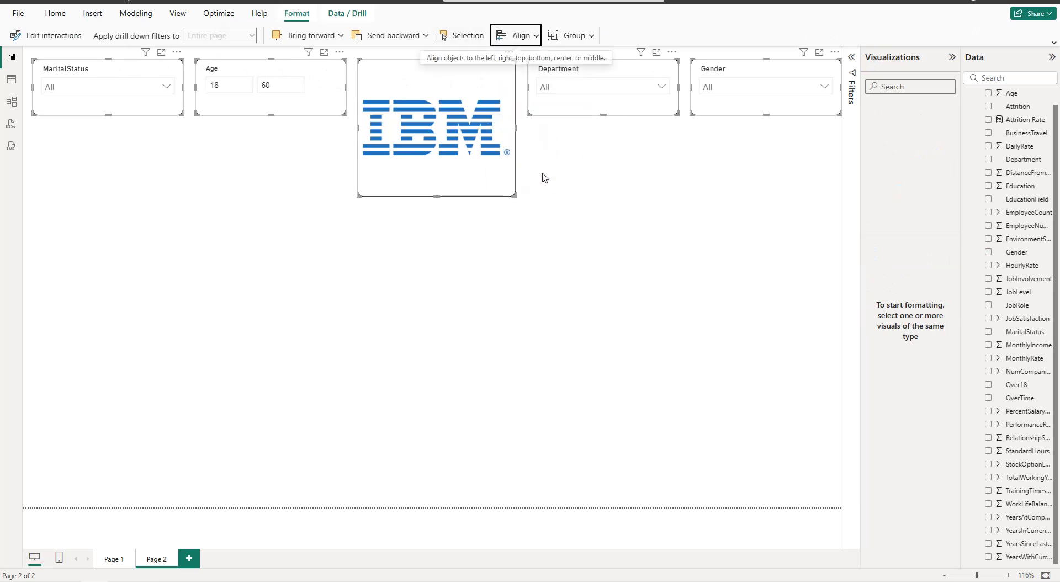
Step: Nudge the four slicers and the IBM logo together slightly left and up toward the page corner
left_click(143, 124)
left_click_drag(29, 54, 848, 208)
key("Left")
key("Left")
key("Left")
key("Left")
key("Left")
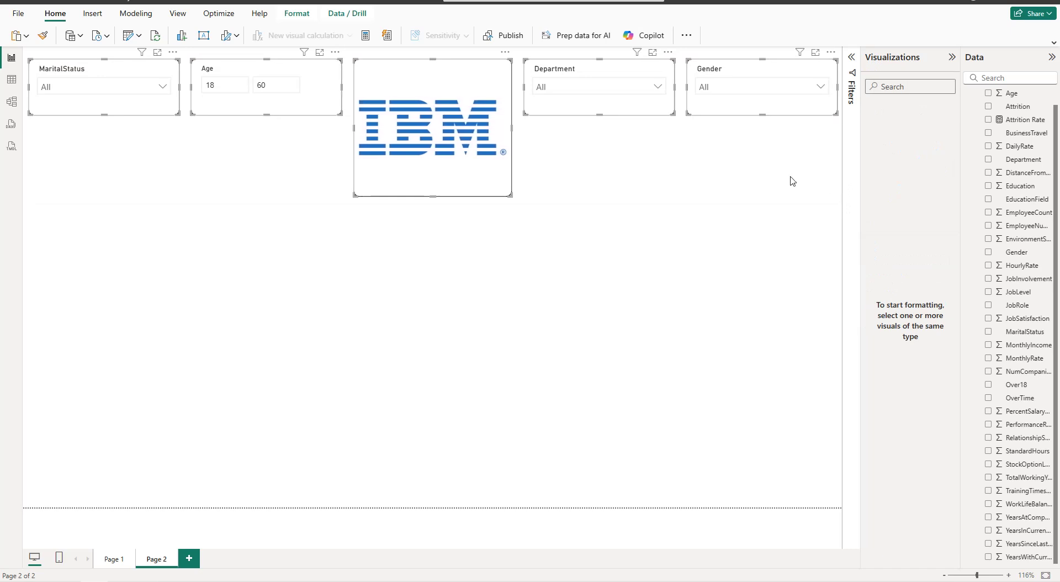
key("Up")
key("Up")
key("Up")
key("Up")
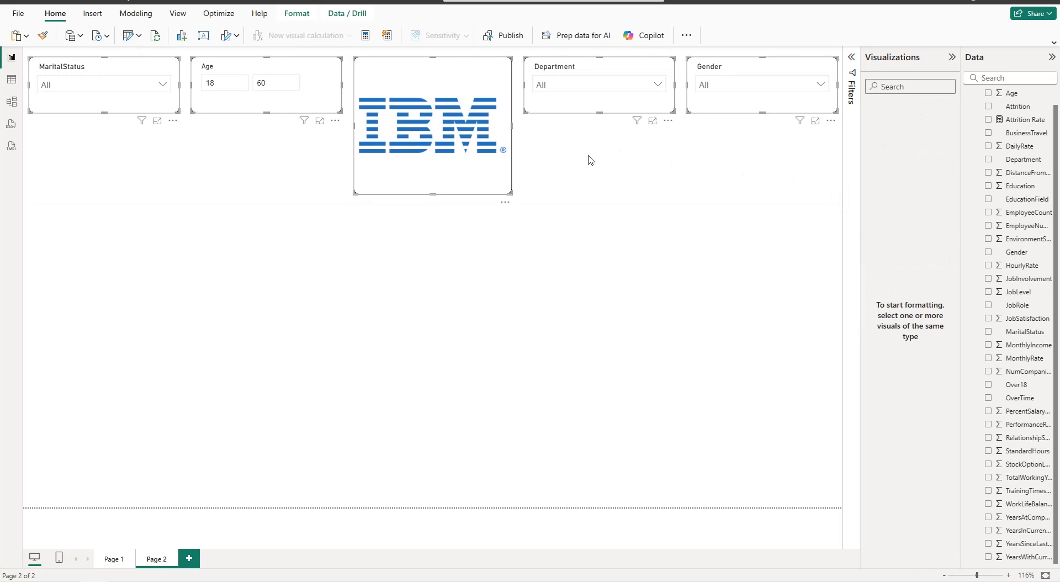
left_click(589, 160)
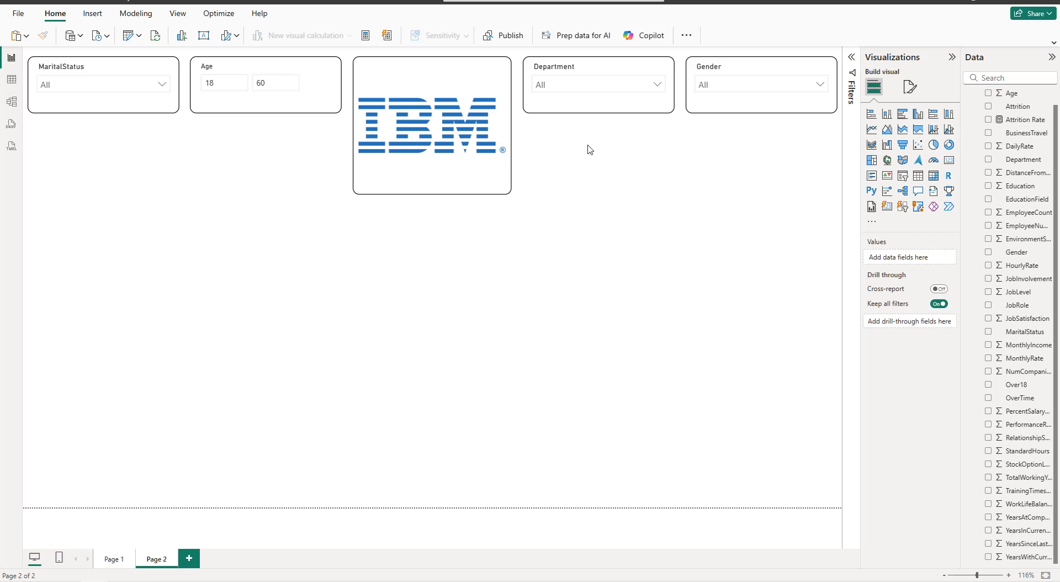
Step: Place a copy of the MaritalStatus slicer below the original and shorten the IBM logo image to the copy's lower edge
left_click(126, 112)
key("ctrl+c")
key("ctrl+v")
left_click_drag(127, 113, 122, 164)
left_click(415, 189)
left_click_drag(432, 194, 434, 188)
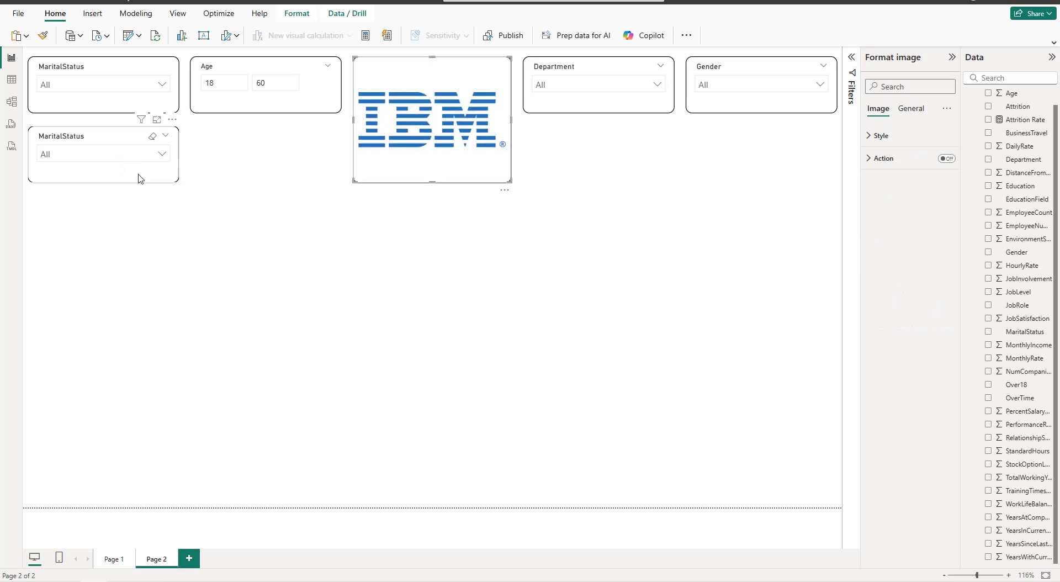
Step: Convert the lower MaritalStatus slicer into a card showing the Average of MonthlyIncome instead of MaritalStatus
left_click(139, 180)
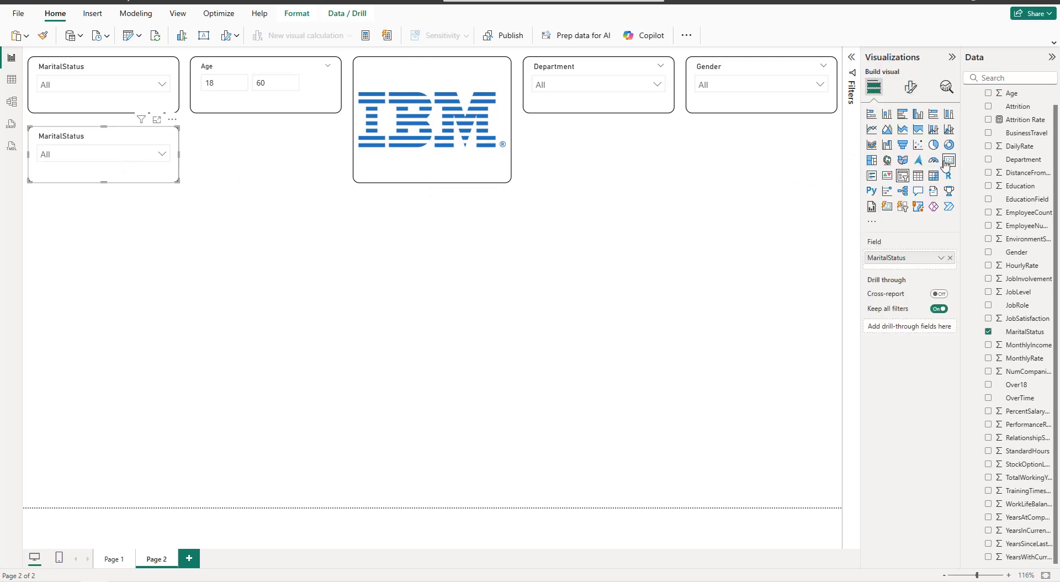
left_click(950, 160)
left_click(951, 257)
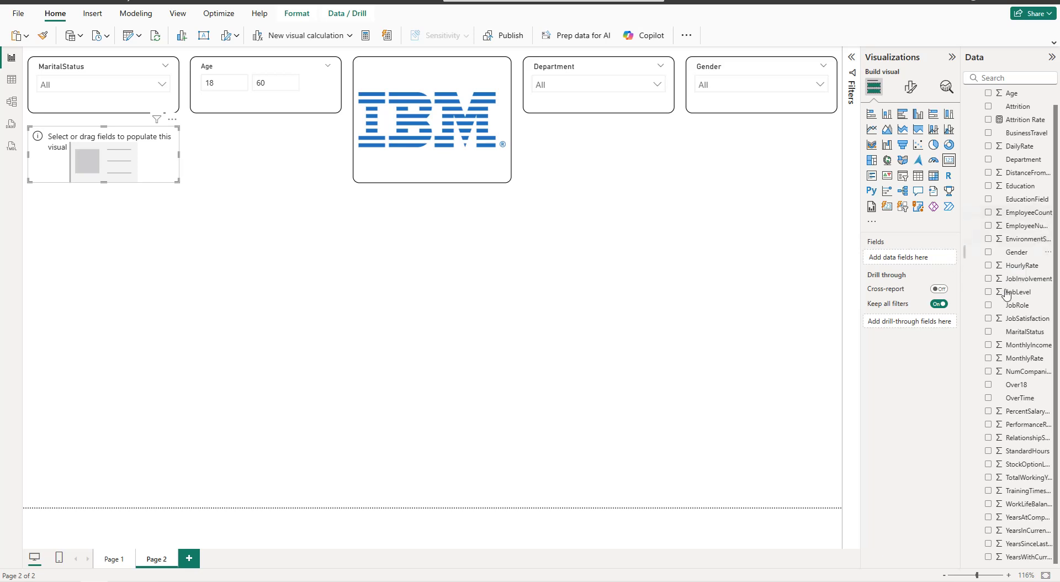
left_click(989, 346)
left_click(941, 258)
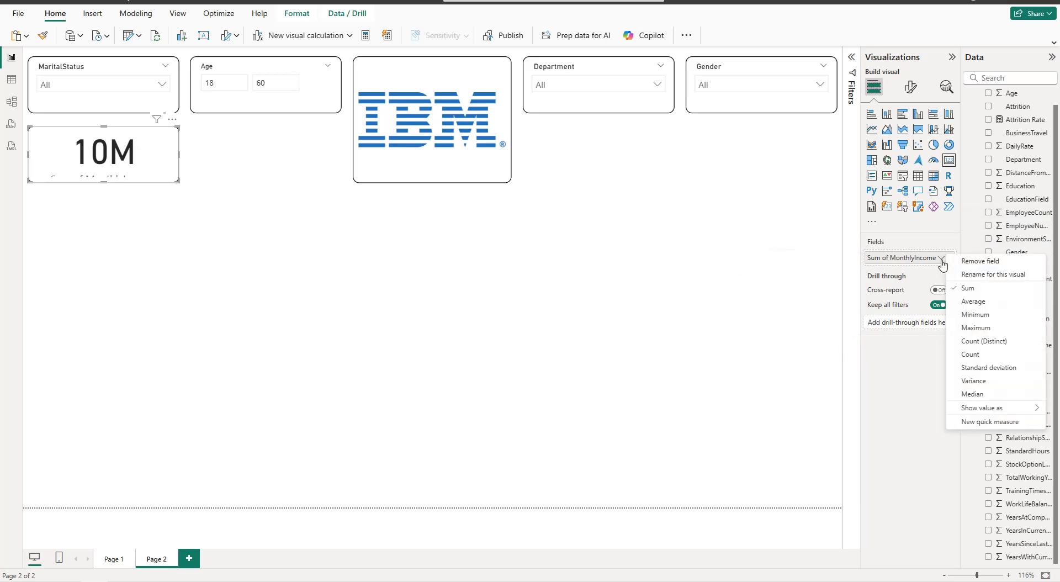
left_click(970, 302)
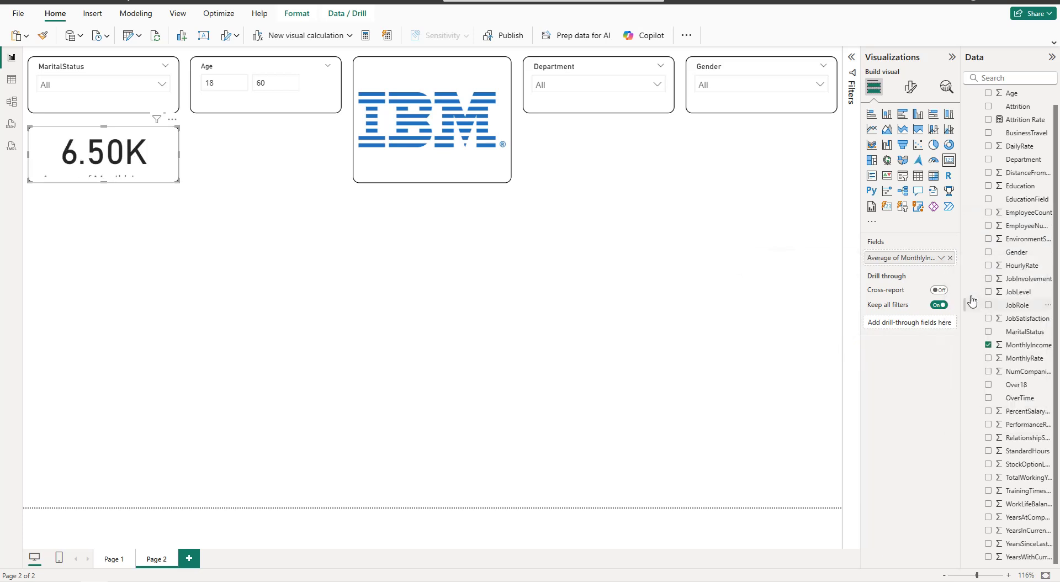
Step: Set the card's callout value font size to 25 and its category label font size to 9
left_click(911, 86)
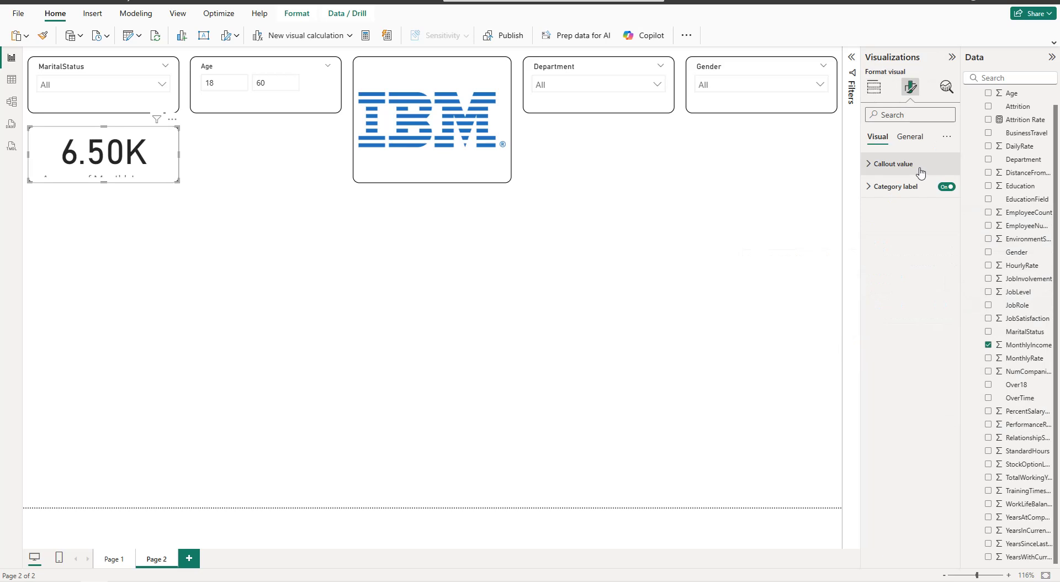
left_click(921, 173)
type("30")
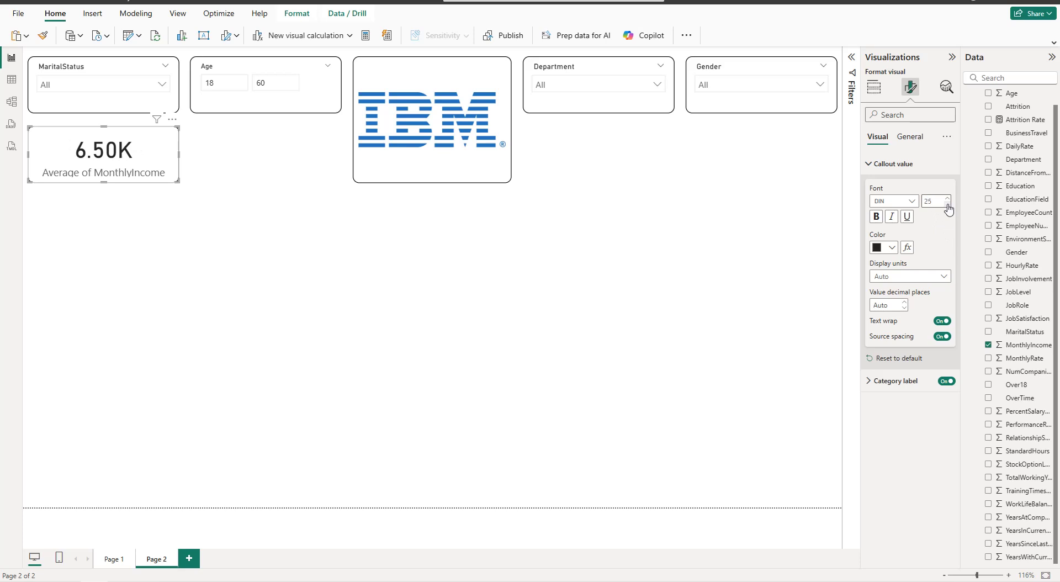
left_click(915, 382)
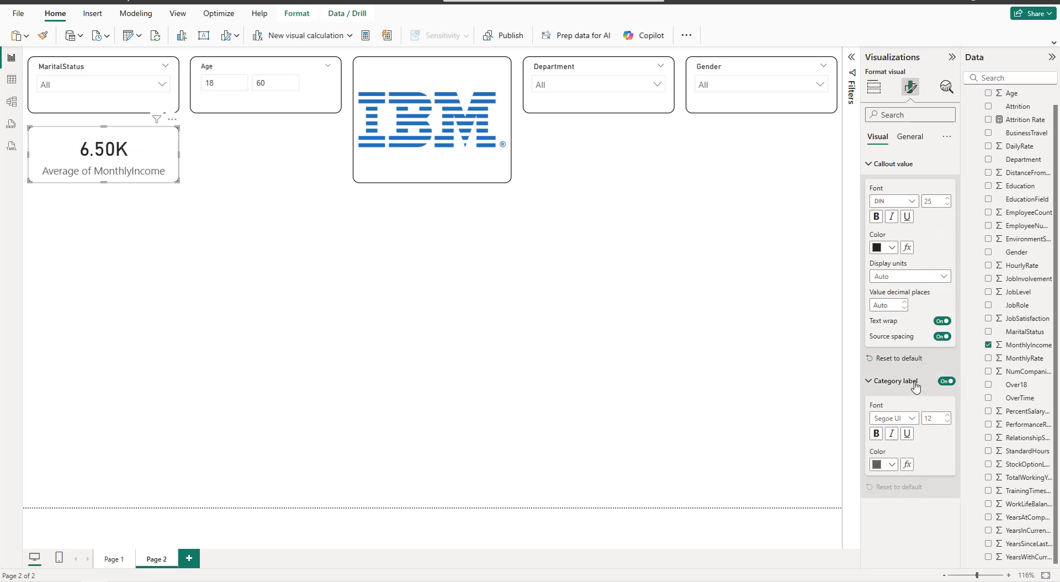
left_click(947, 422)
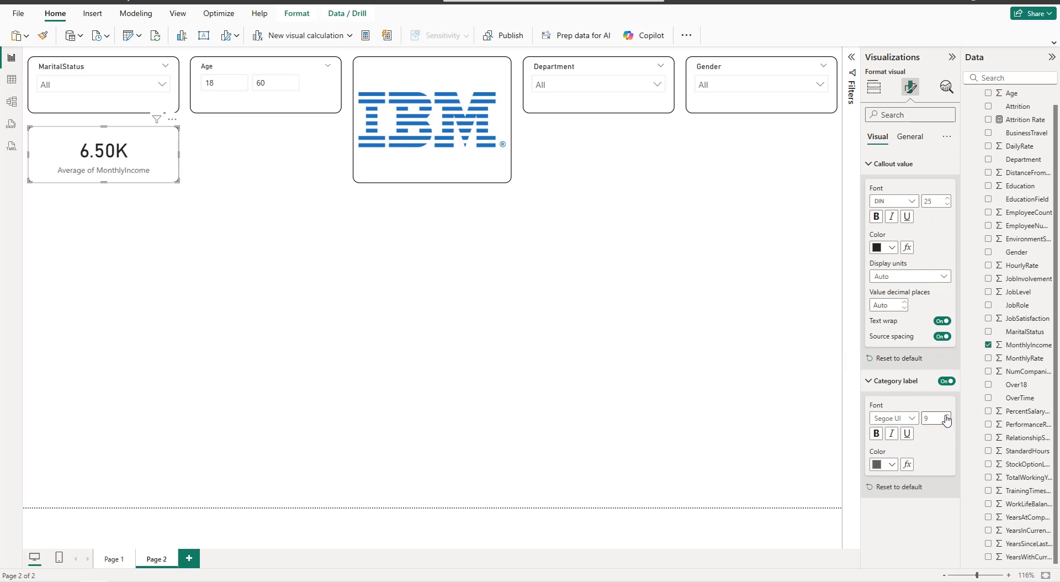
Step: Rename the MonthlyIncome card's field to Average of Monthly Income for this visual
left_click(874, 87)
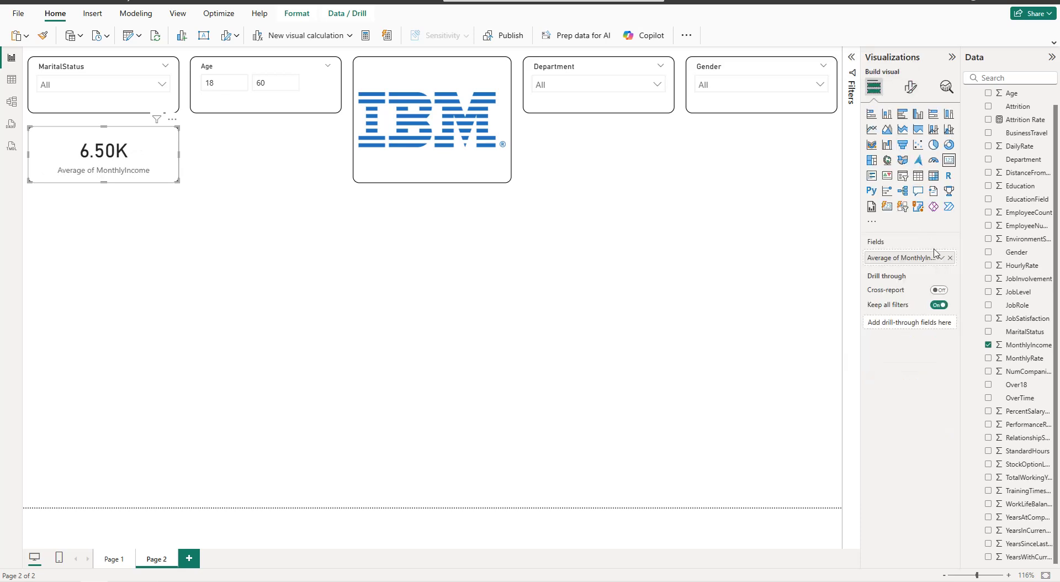
left_click(941, 258)
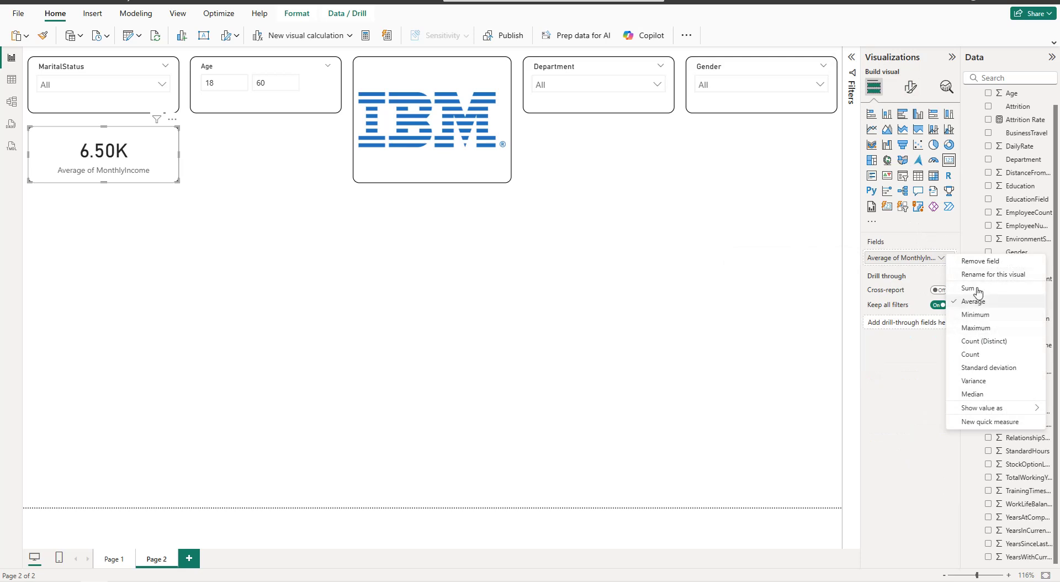
left_click(978, 274)
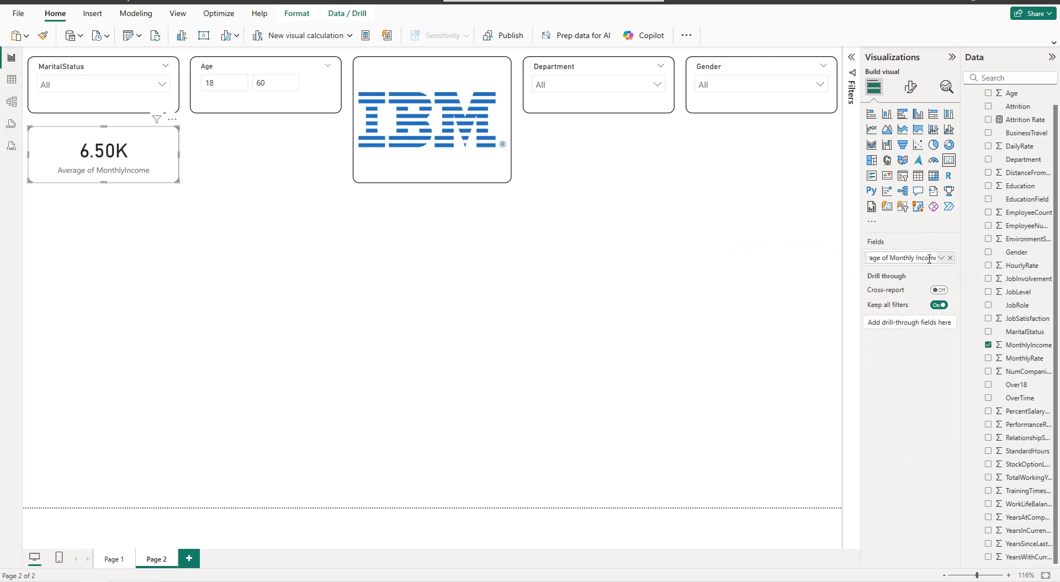
key("Return")
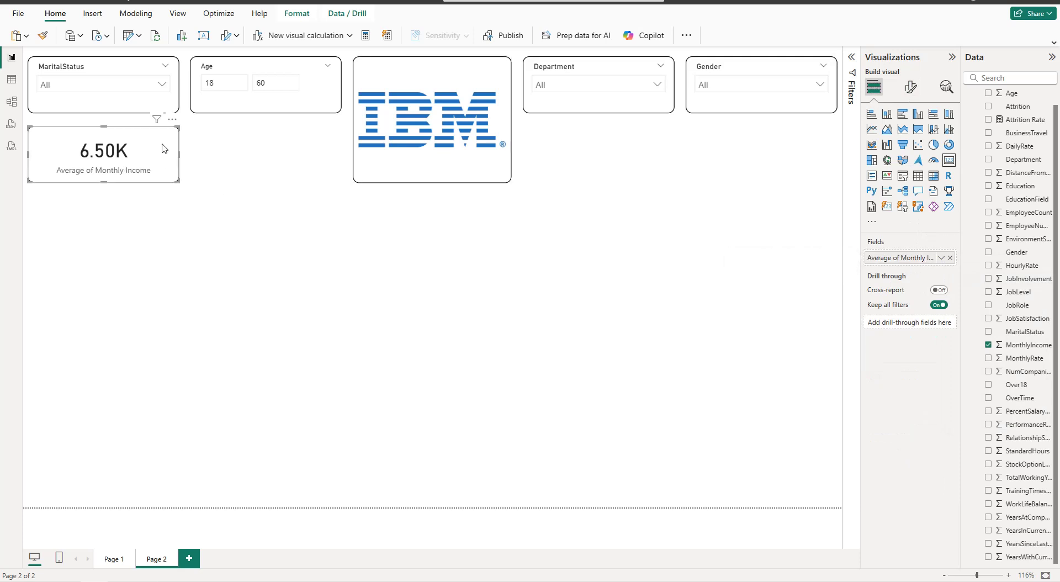
Step: Place a copy of the income card below the Age slicer and replace its field with the Count of EmployeeNumber
left_click_drag(156, 149, 296, 148)
left_click(950, 258)
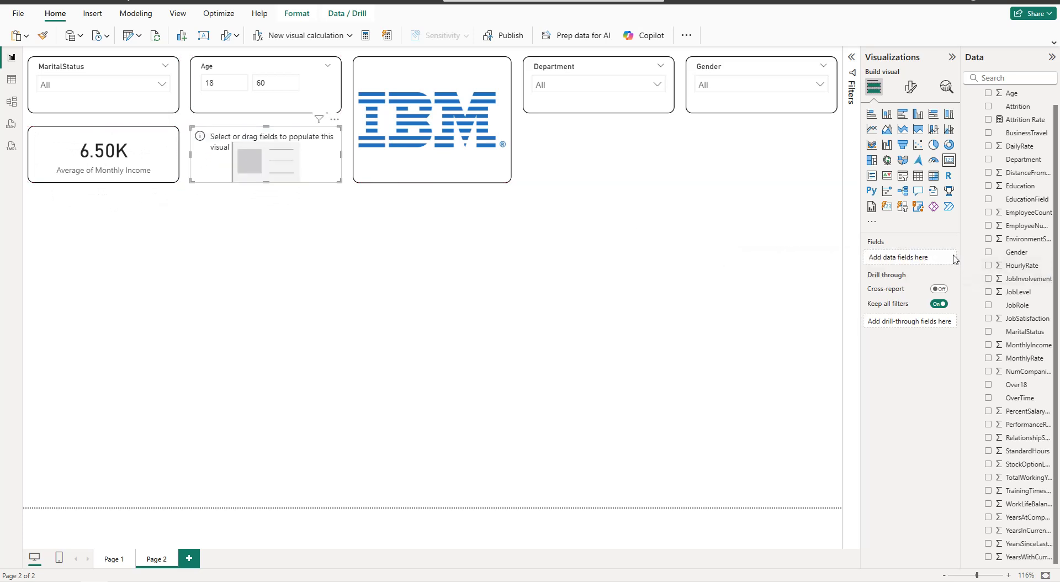
left_click(988, 226)
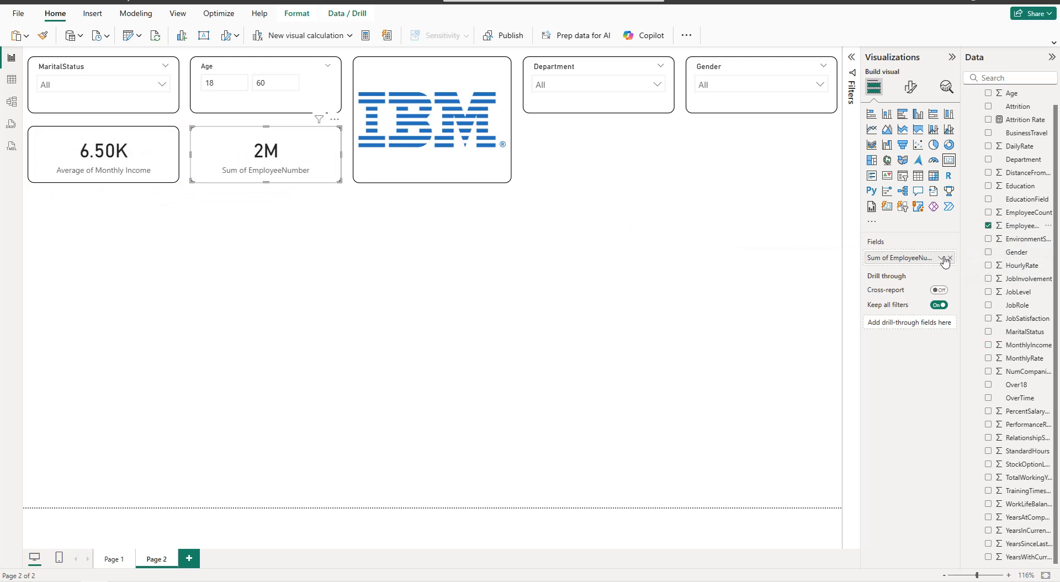
left_click(942, 258)
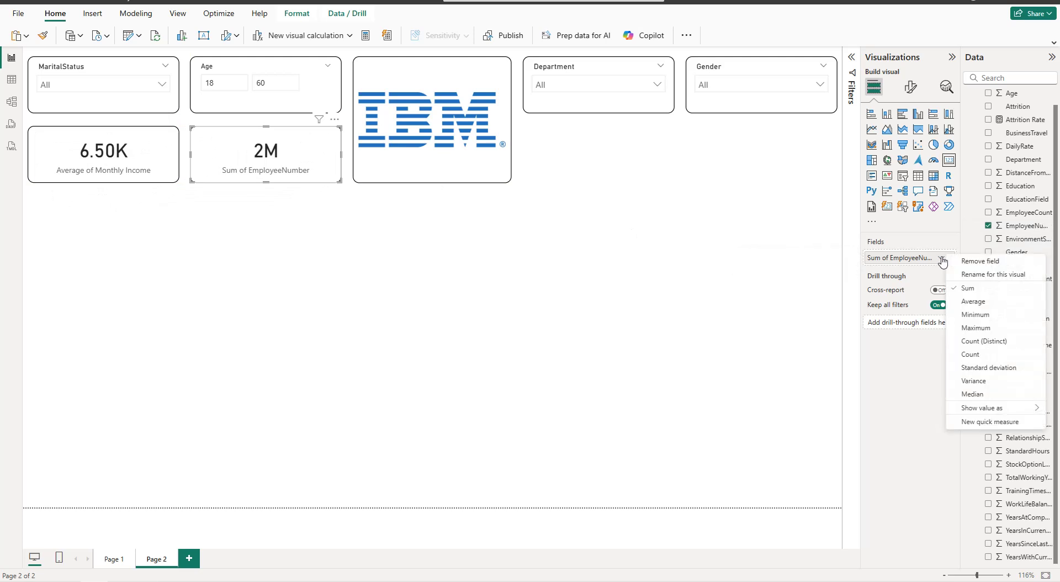
left_click(976, 354)
Step: Rename the EmployeeNumber card's field to Total Employees for this visual
left_click(944, 262)
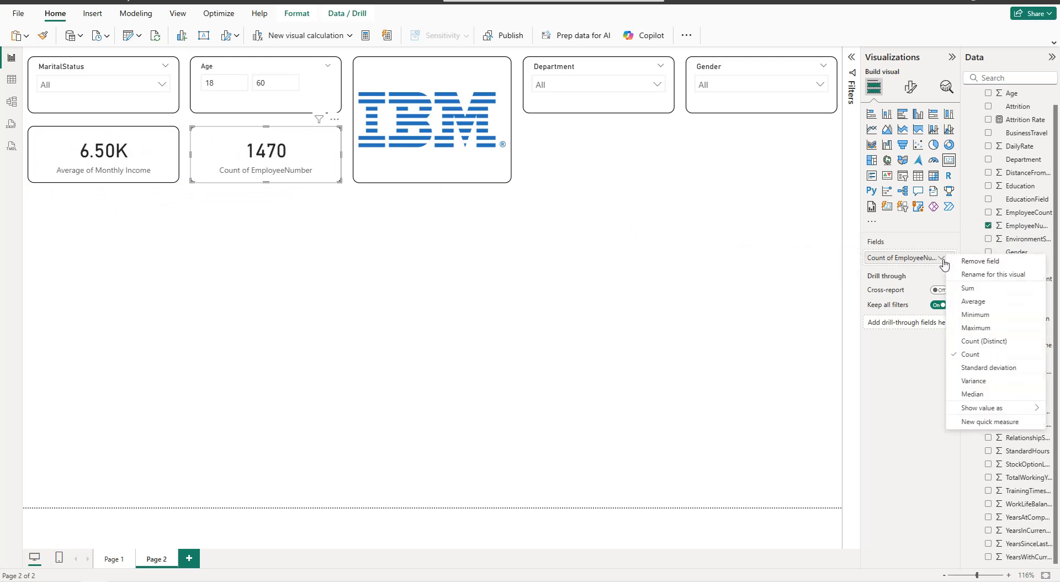
left_click(955, 275)
key("ctrl+a")
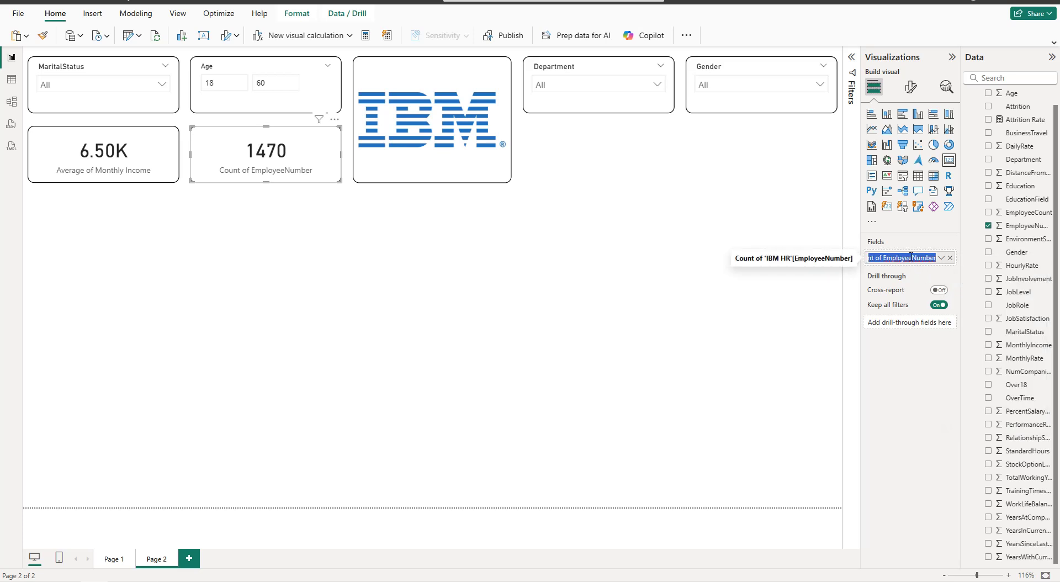
type("Total")
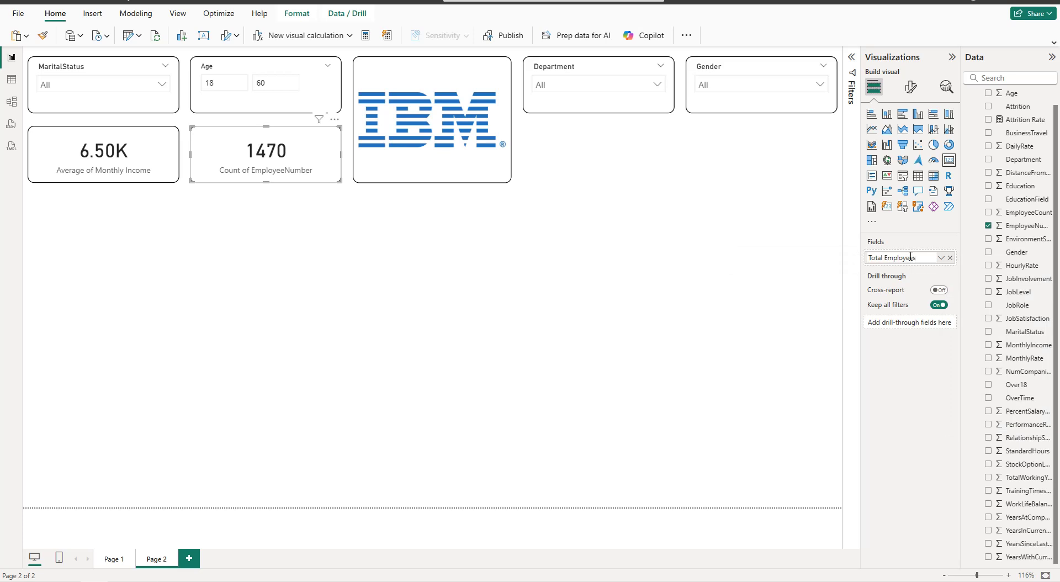
key("Return")
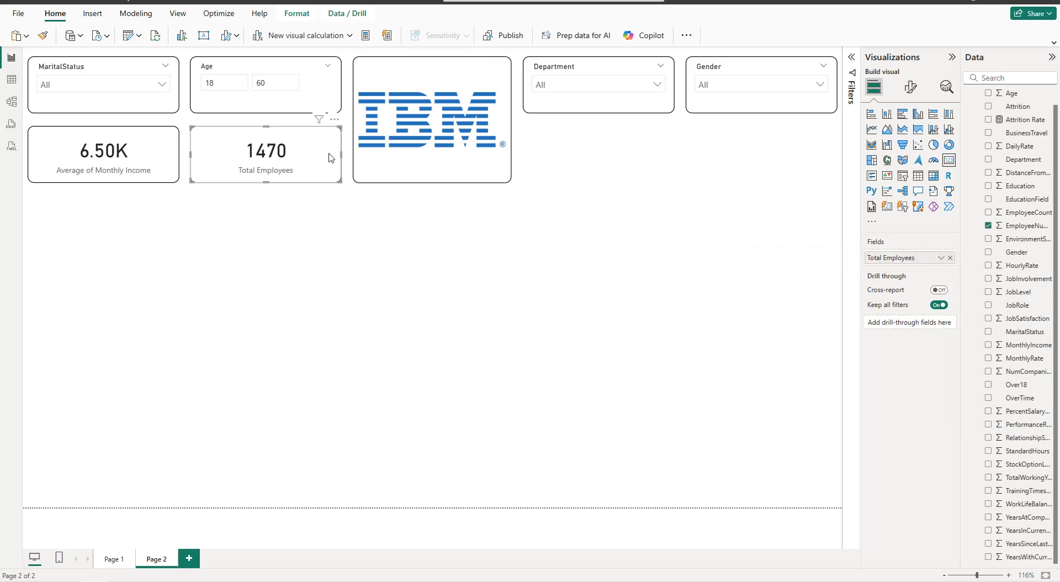
Step: Place a copy of the Total Employees card below the Department slicer and replace its field with the Average of YearsAtCompany
key("ctrl+c")
key("ctrl+v")
left_click_drag(326, 158, 645, 149)
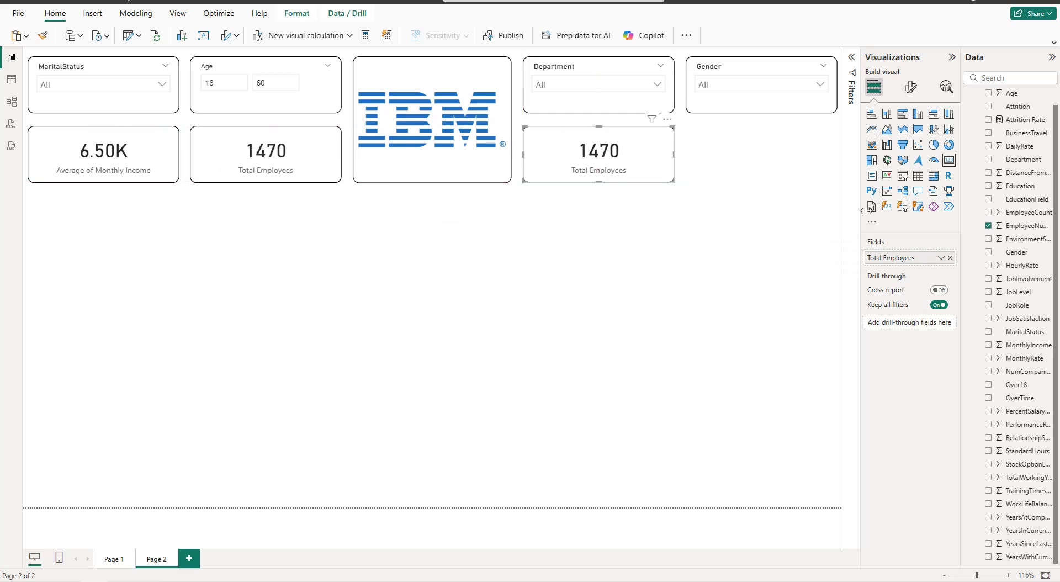
left_click(952, 257)
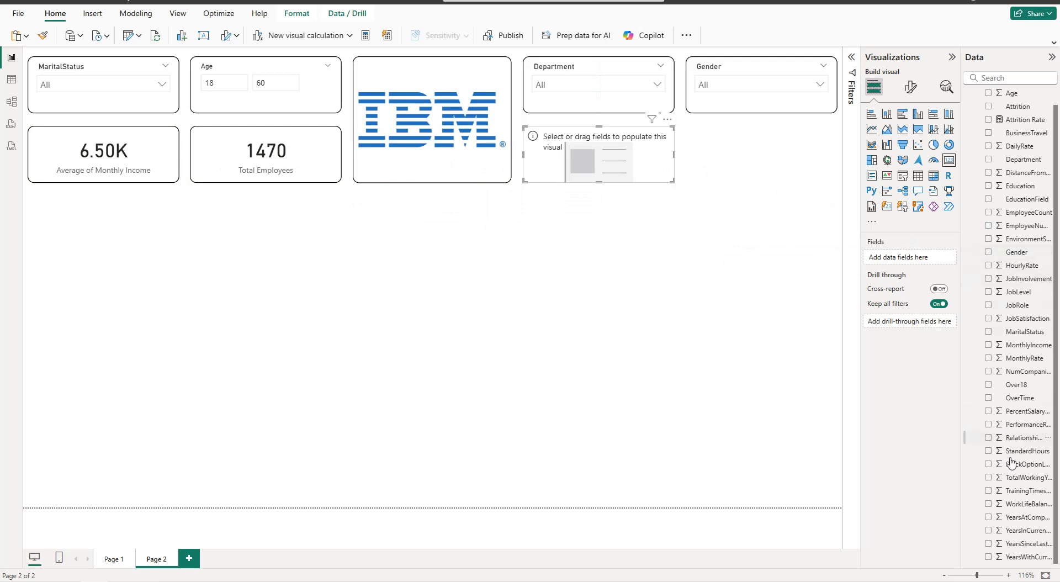
left_click(988, 517)
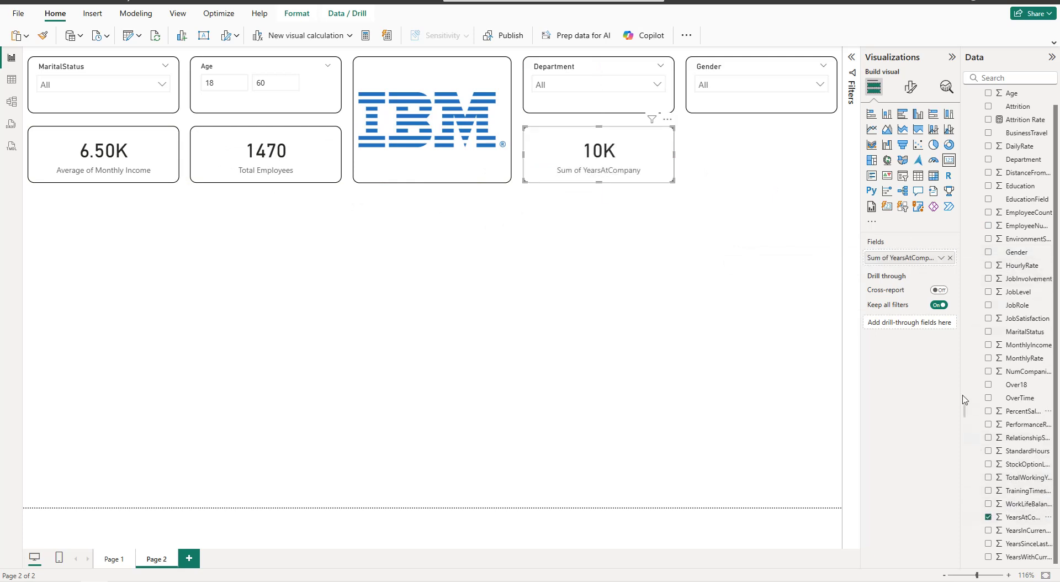
left_click(941, 258)
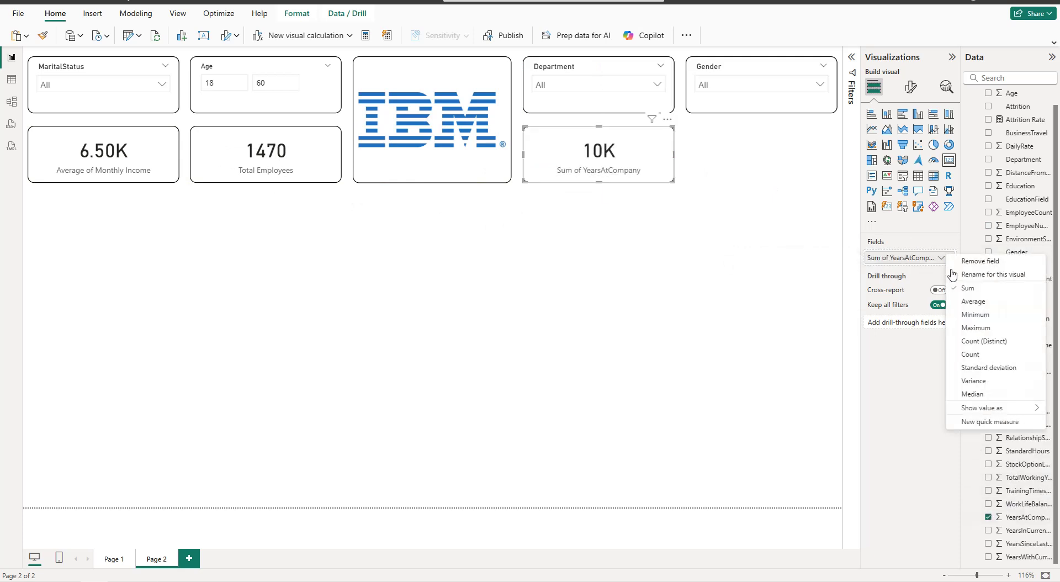
left_click(966, 301)
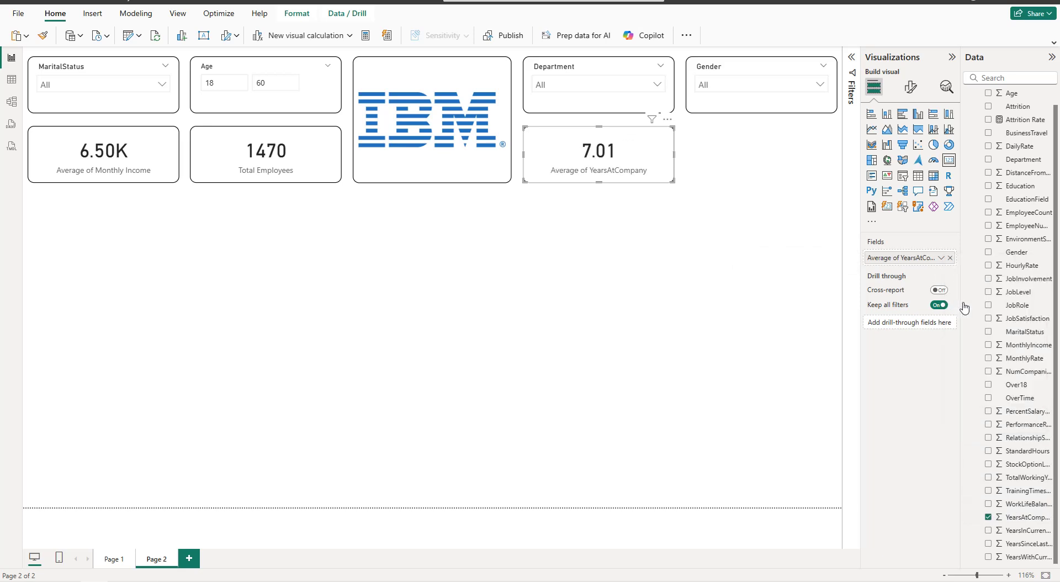
Step: Rename the YearsAtCompany card's field to Average of Years At Company for this visual
left_click(941, 257)
left_click(964, 276)
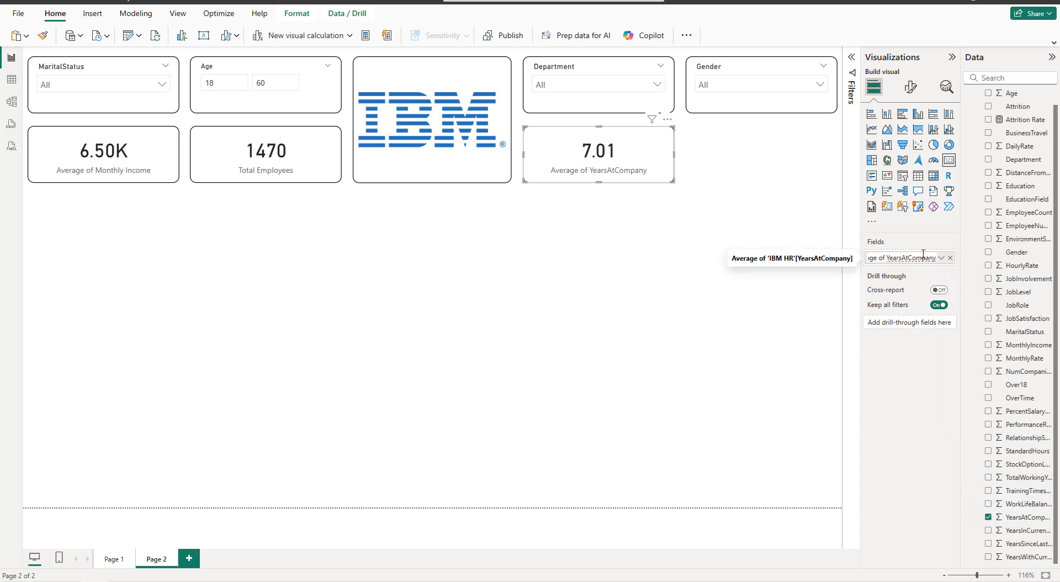
key("Right")
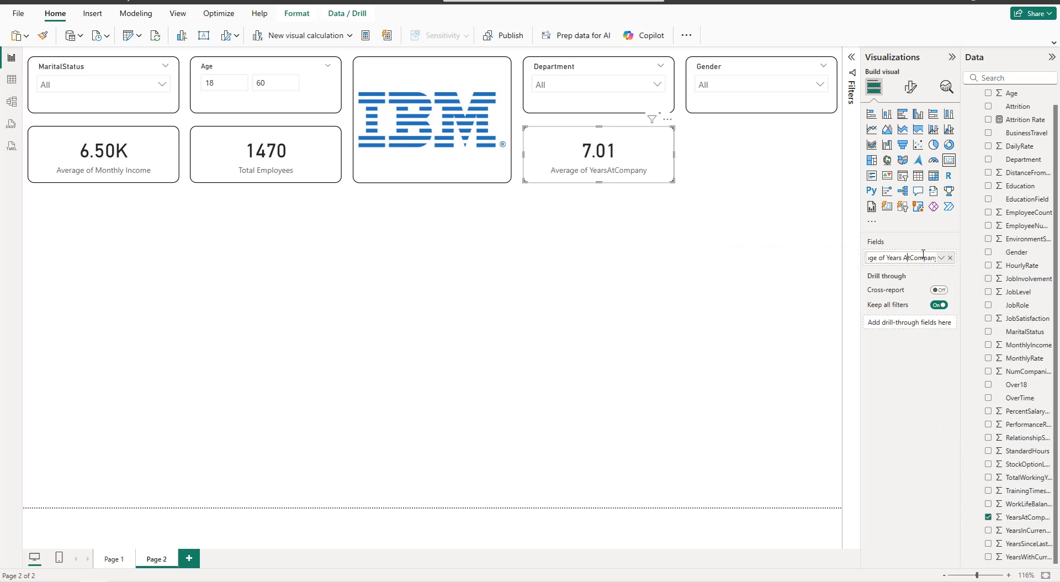
key("Return")
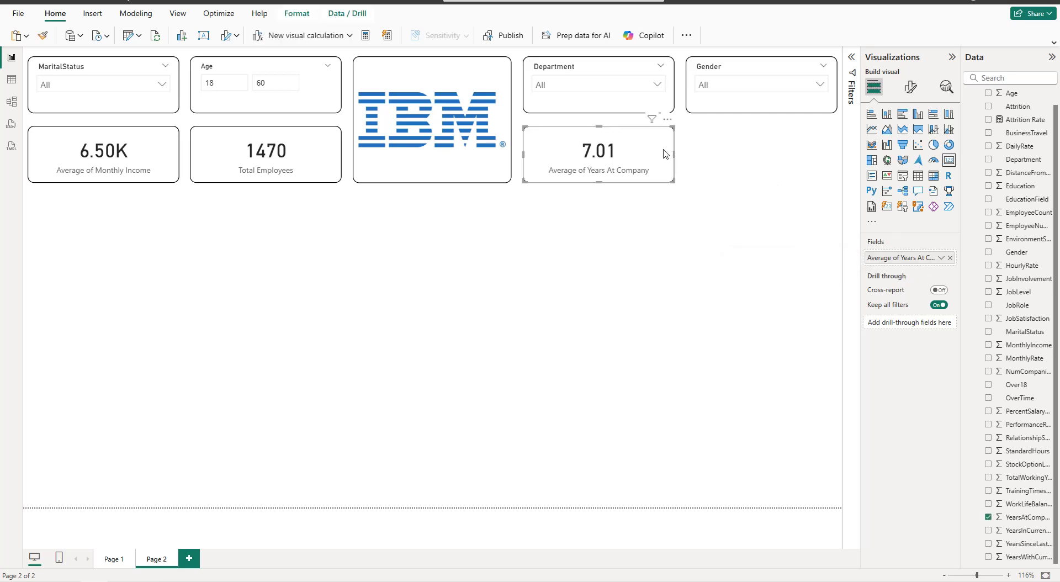
Step: Place a copy of the Years At Company card below the Gender slicer and replace its field with Attrition Rate
left_click_drag(665, 154, 812, 141)
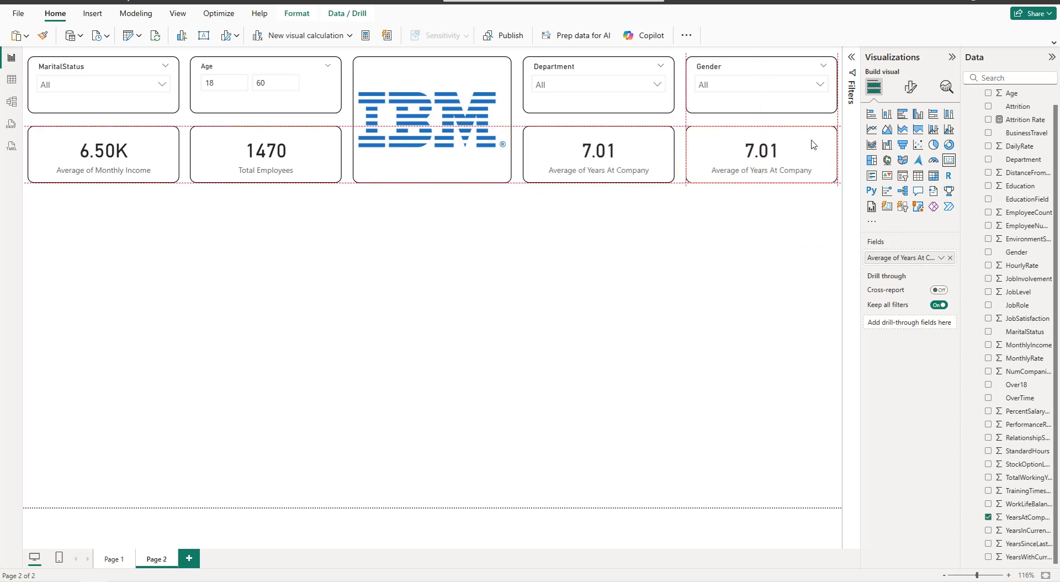
left_click(949, 258)
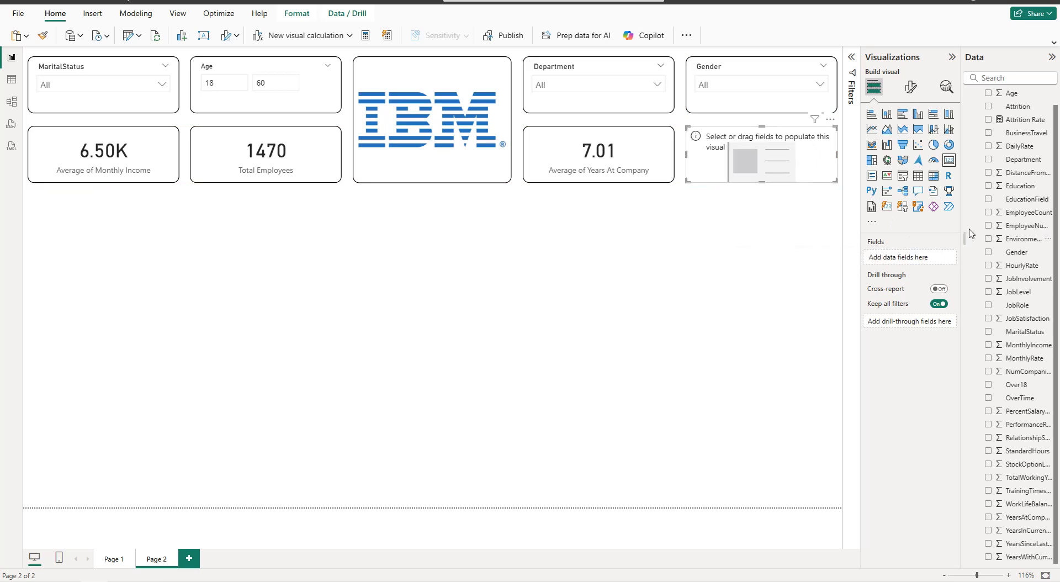
left_click(988, 119)
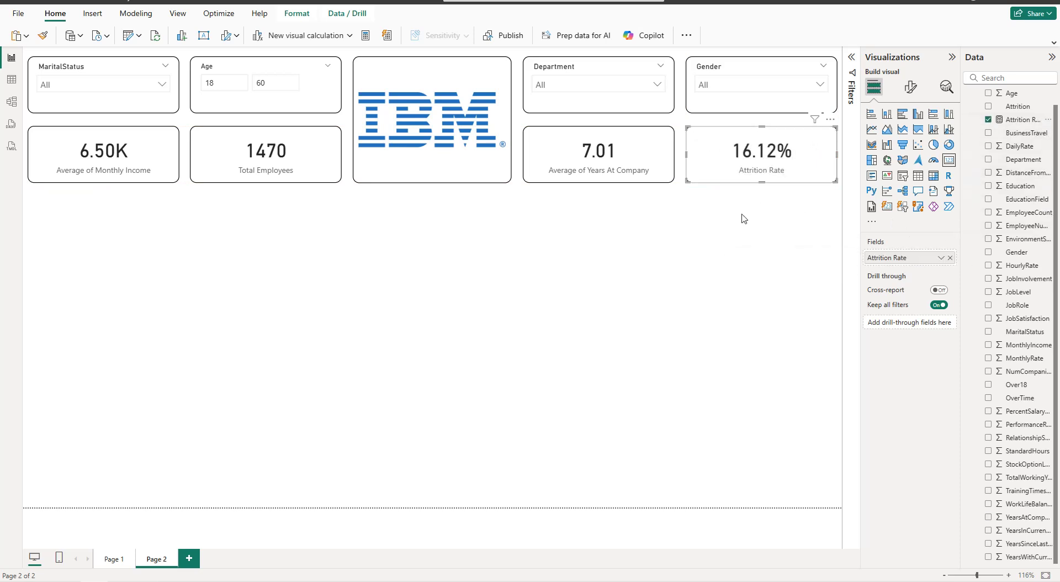
left_click(712, 215)
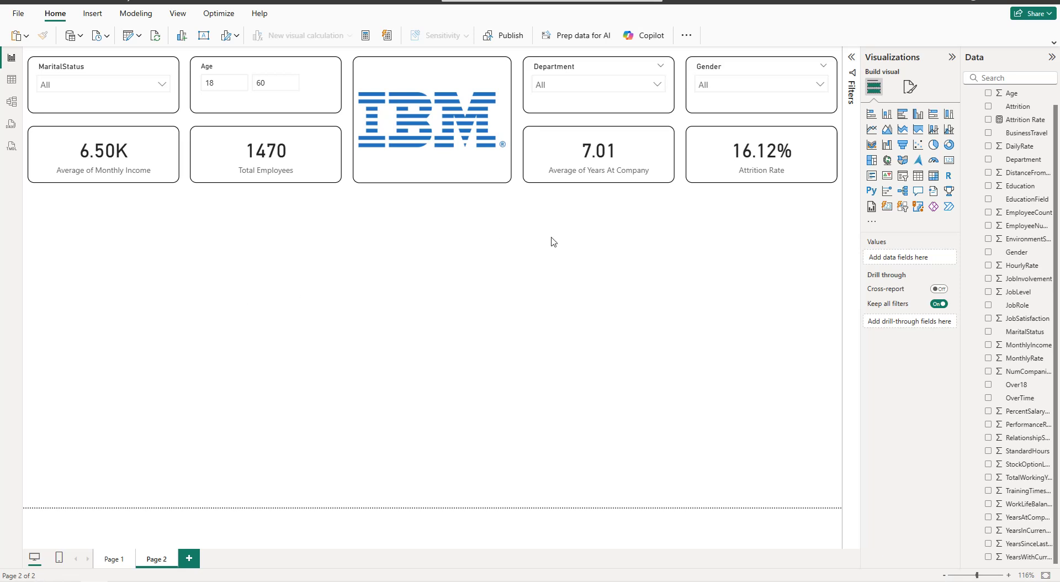
Step: Add a donut chart with Gender as legend and the Count of EmployeeNumber as values
left_click(949, 146)
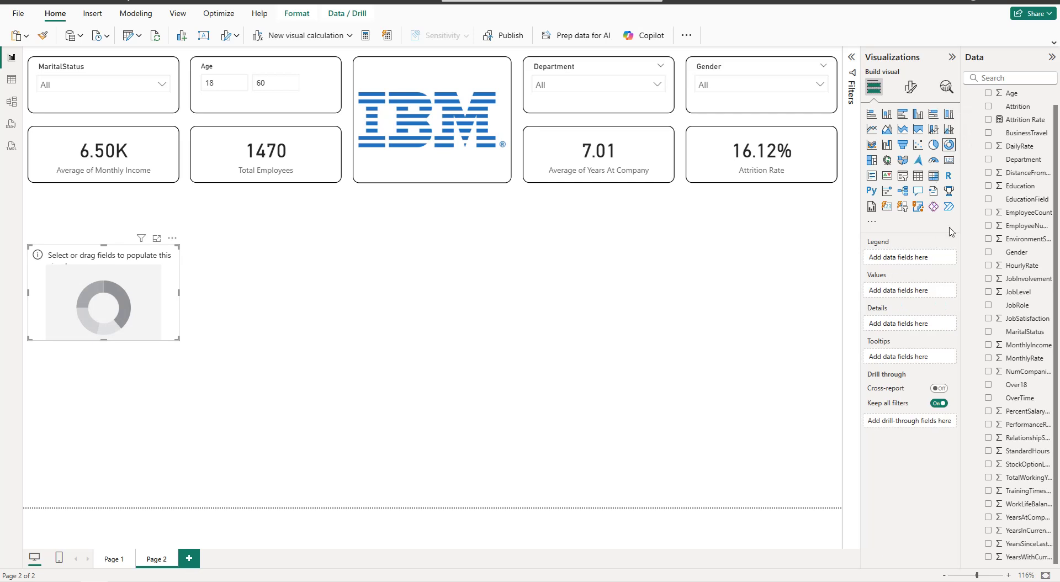
left_click(989, 253)
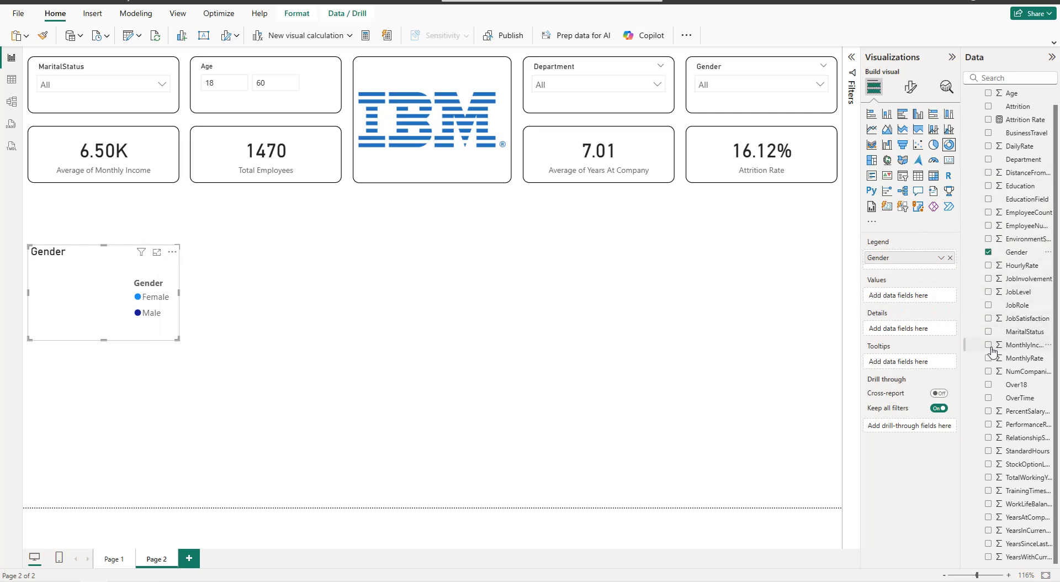
left_click(988, 226)
left_click(942, 296)
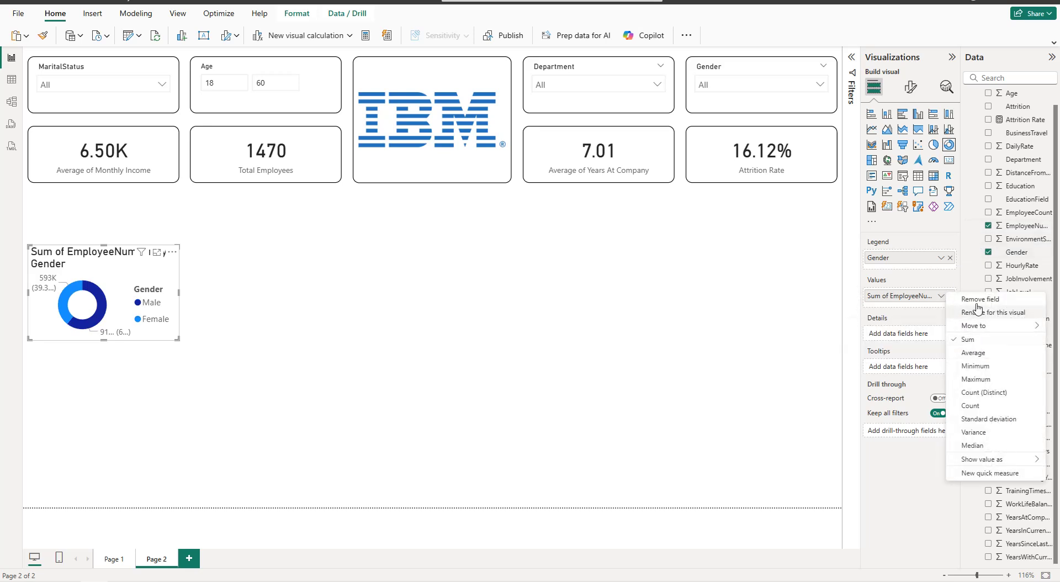
left_click(972, 406)
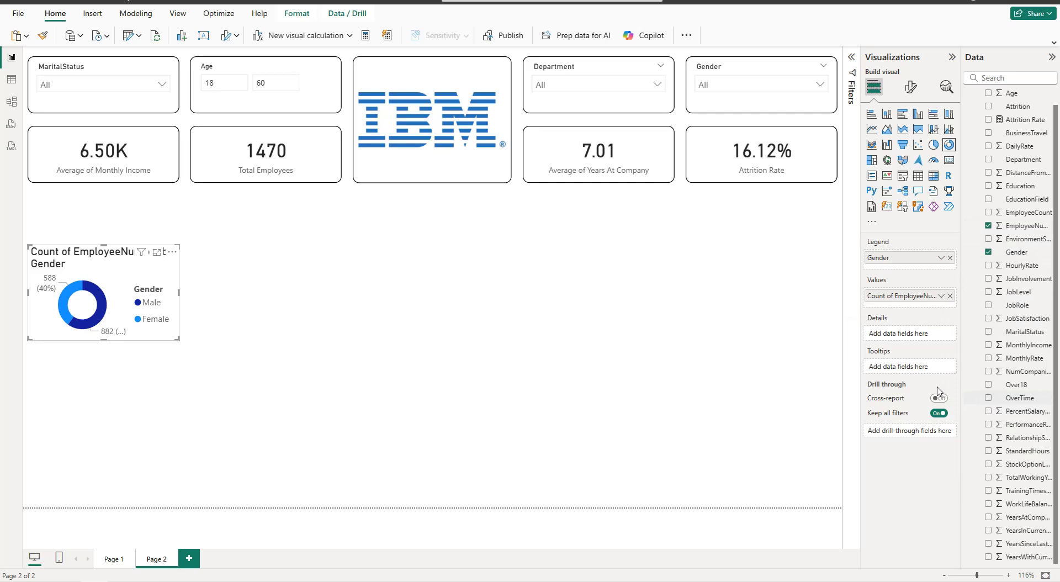
Step: Move the donut chart directly below the IBM logo, enlarge it wider than the logo and centre it there
left_click_drag(119, 296, 433, 253)
left_click_drag(436, 292, 436, 350)
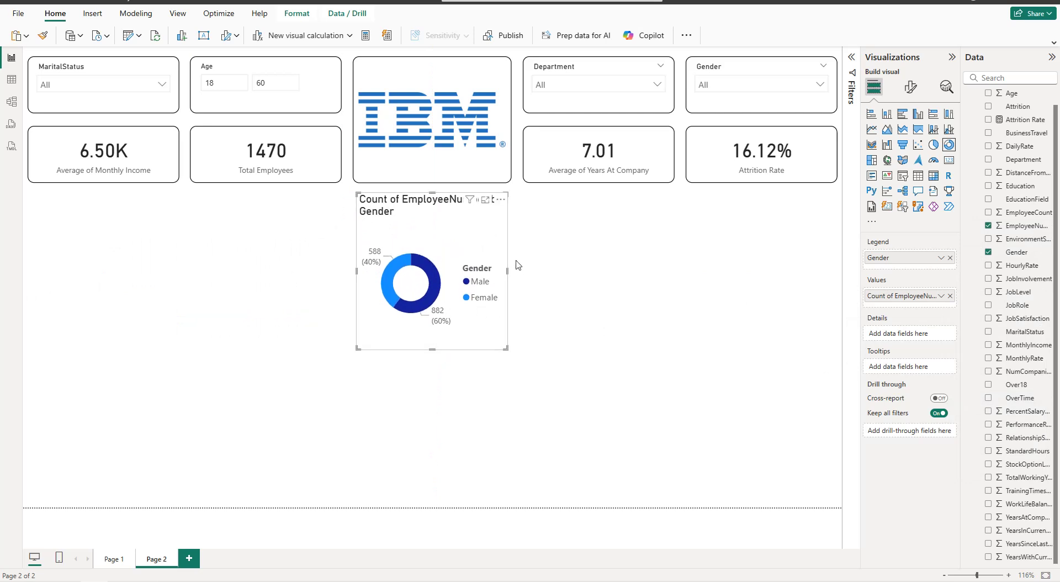
left_click_drag(507, 273, 601, 279)
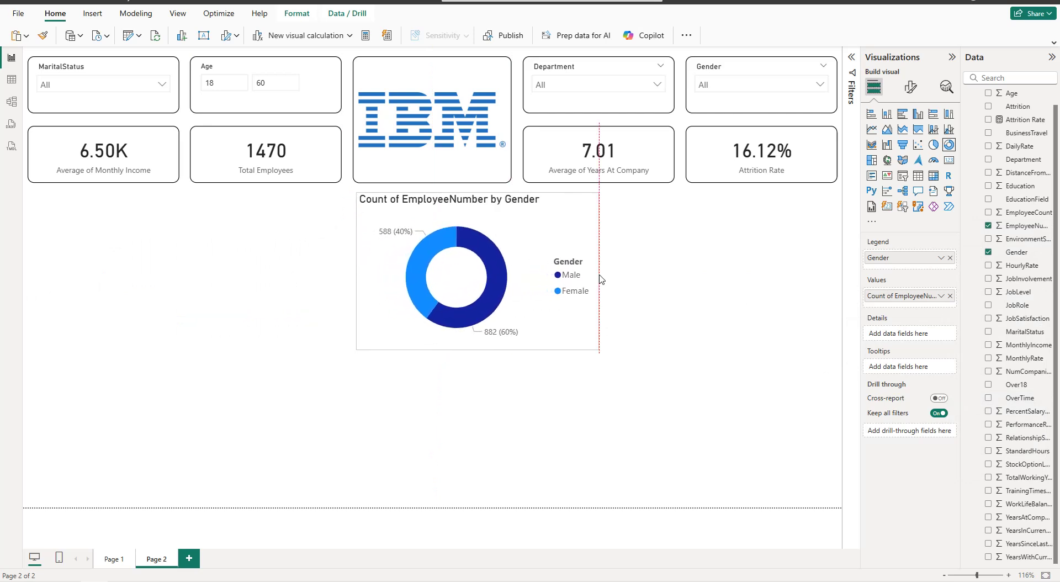
left_click_drag(408, 277, 302, 275)
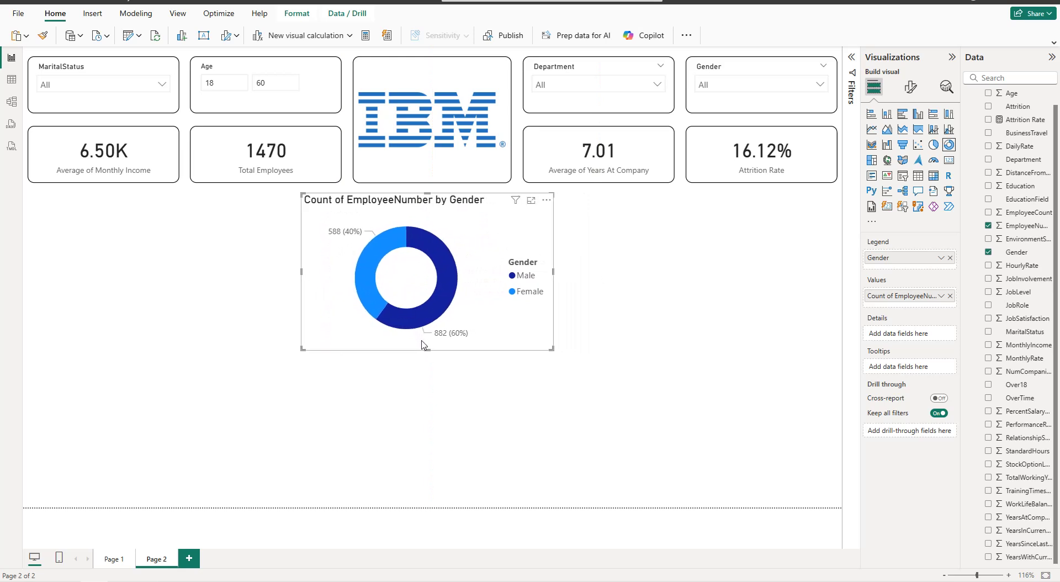
left_click_drag(427, 348, 429, 333)
left_click_drag(461, 232, 466, 232)
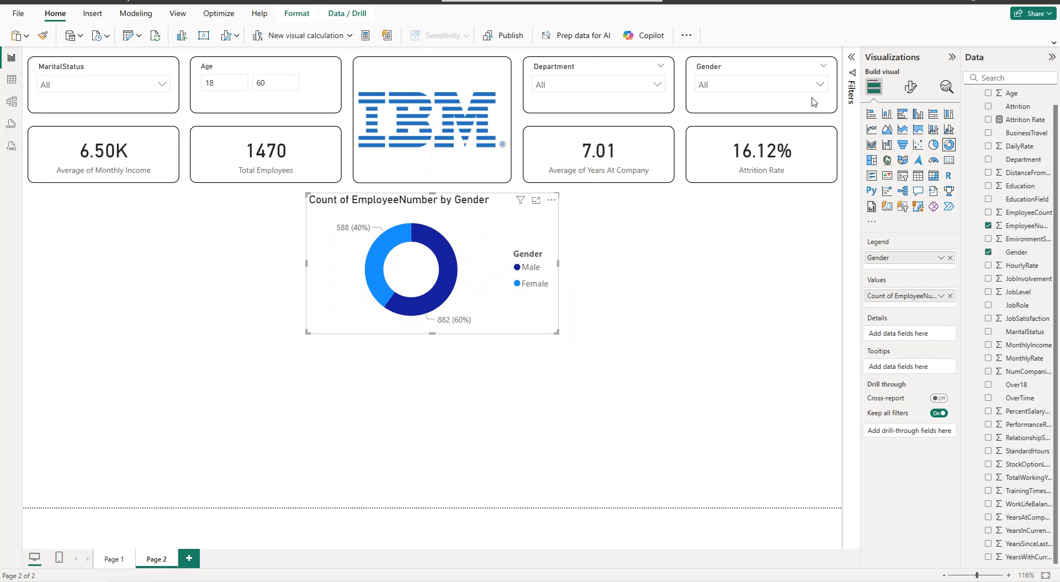
Step: Add Attrition as a filter on the donut chart and limit it to Yes
left_click(851, 58)
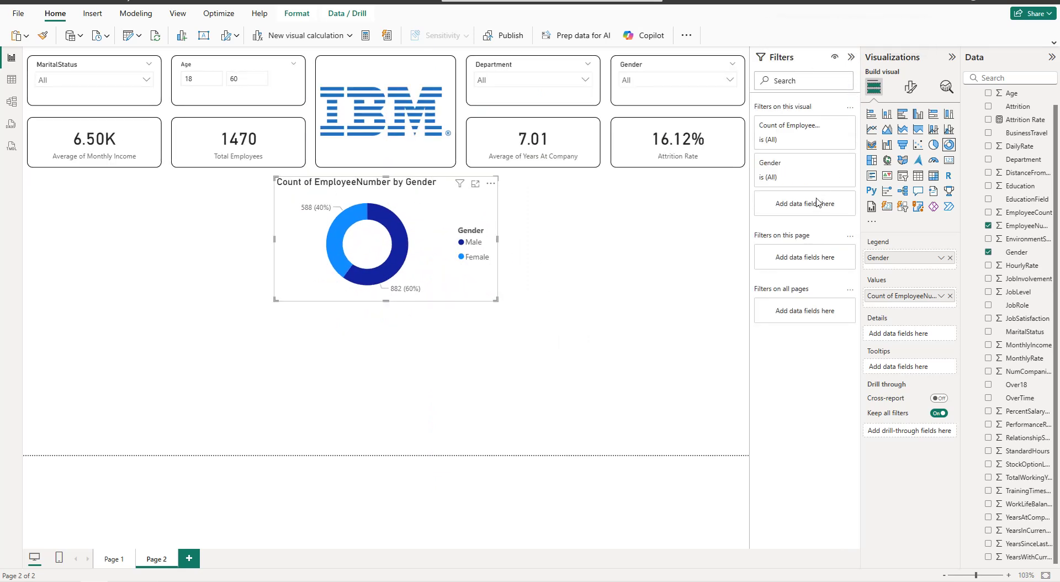
left_click_drag(1018, 106, 822, 204)
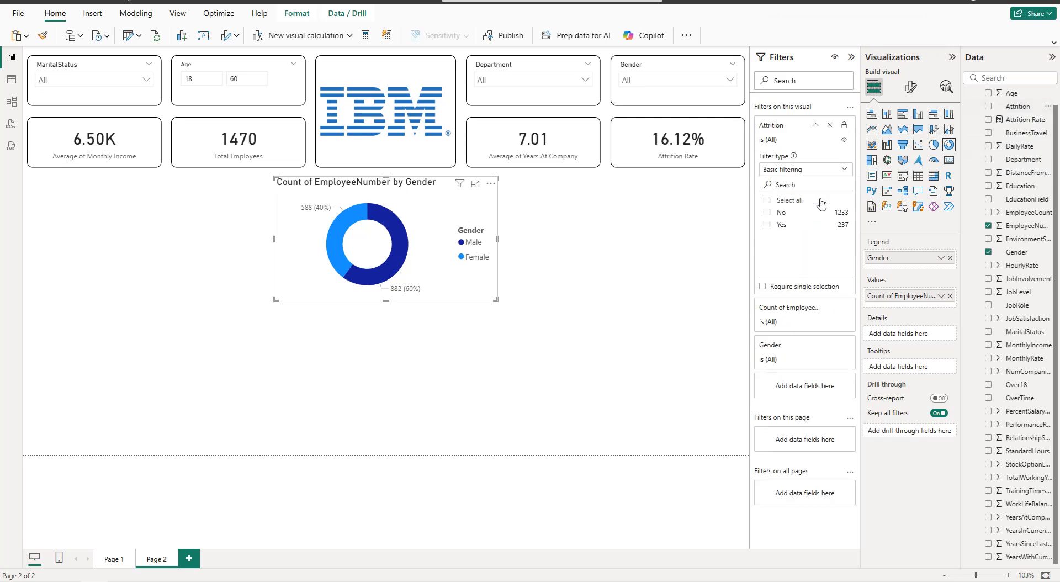
left_click(768, 226)
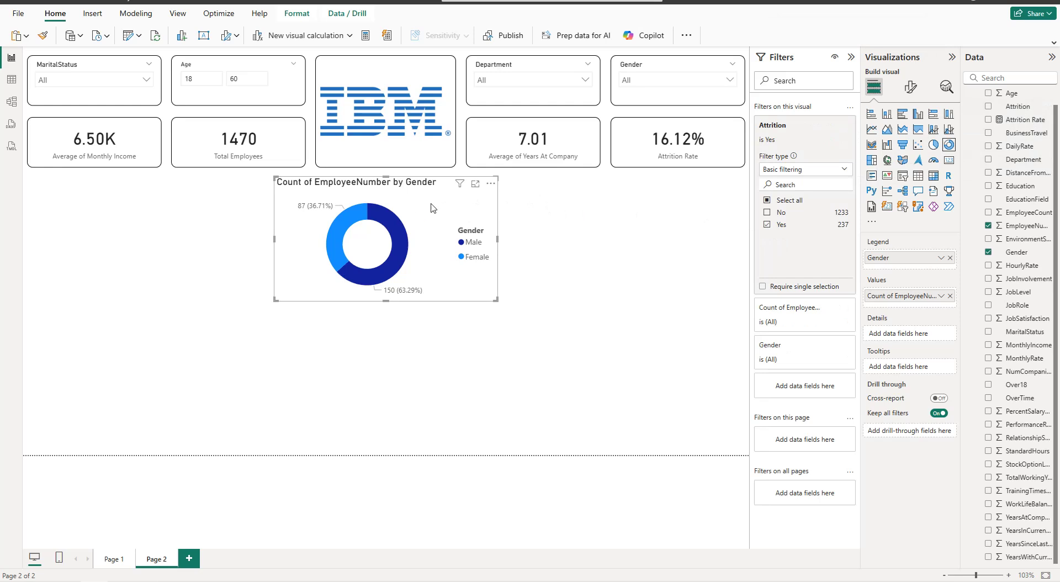
Step: Change the donut chart's title text to "Attrition by Gender"
left_click(914, 88)
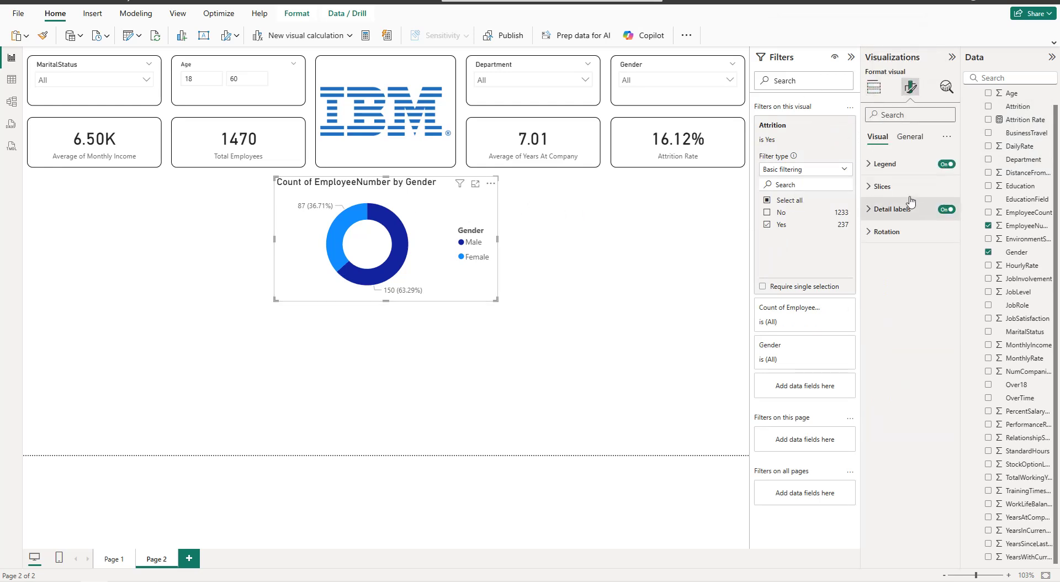
left_click(912, 137)
left_click(898, 209)
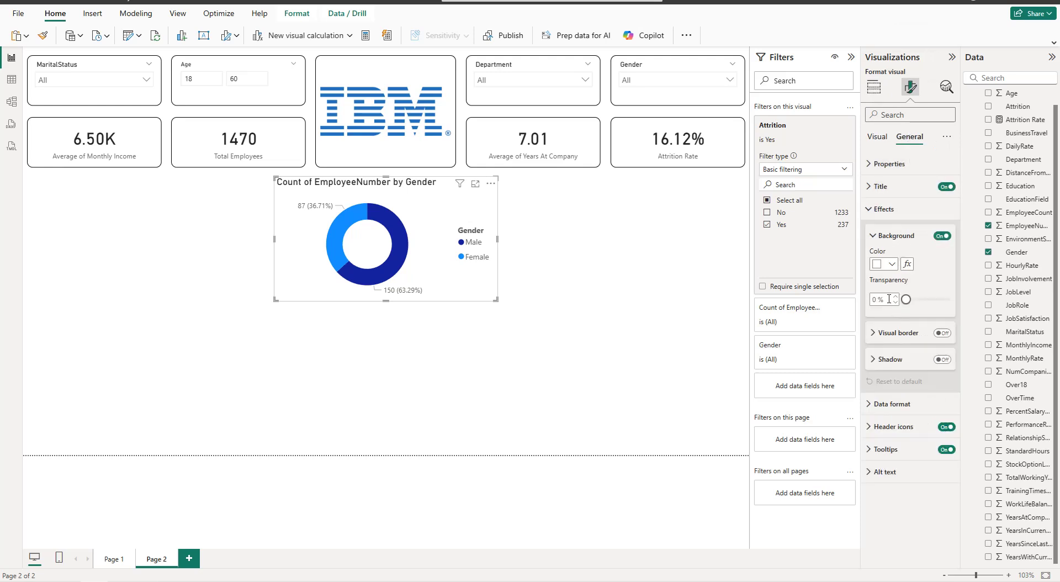
left_click(888, 211)
left_click(889, 213)
left_click(892, 187)
triple_click(889, 243)
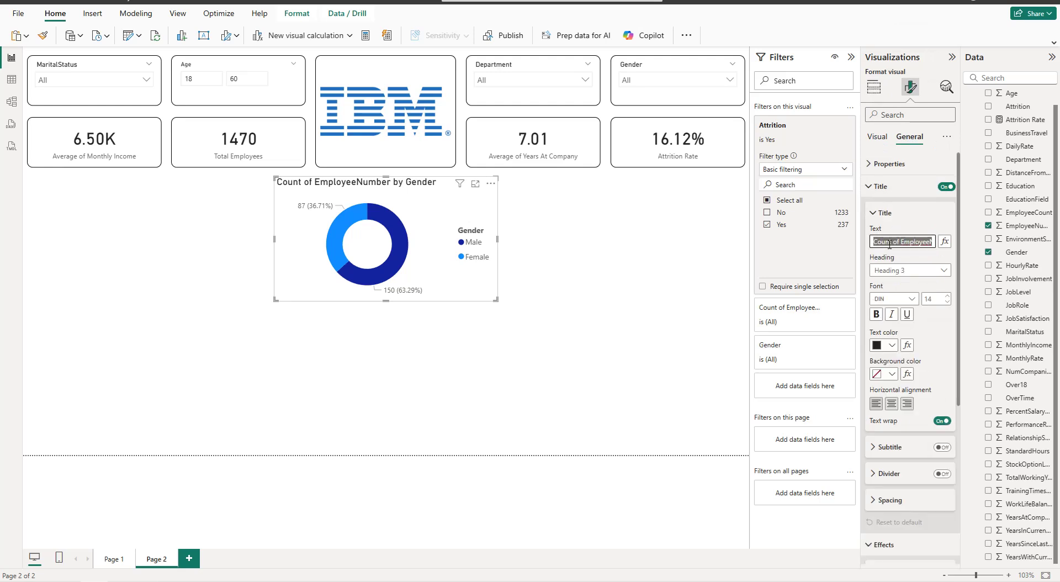
type("Attrition ")
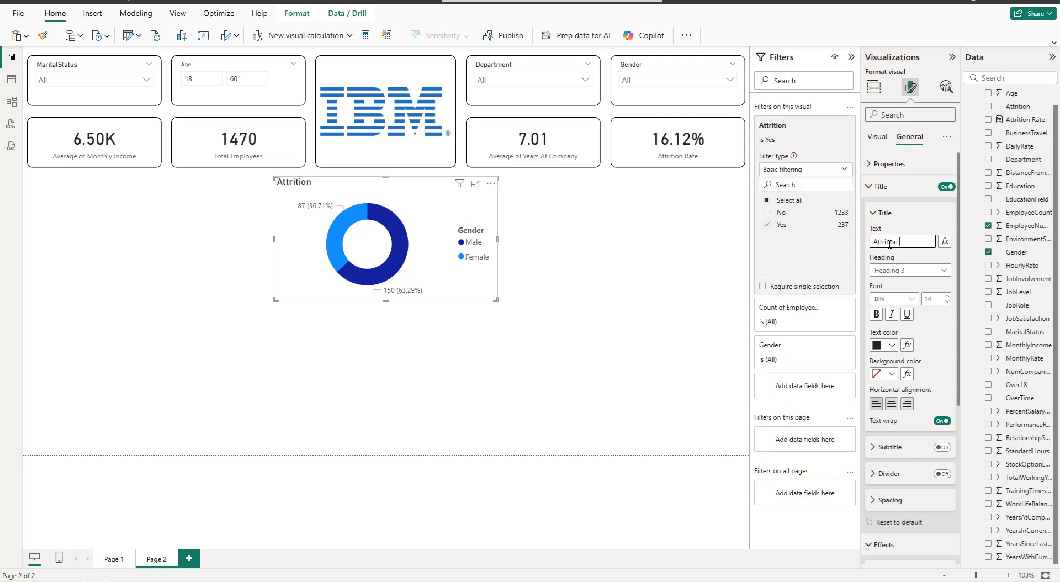
type("by Gender")
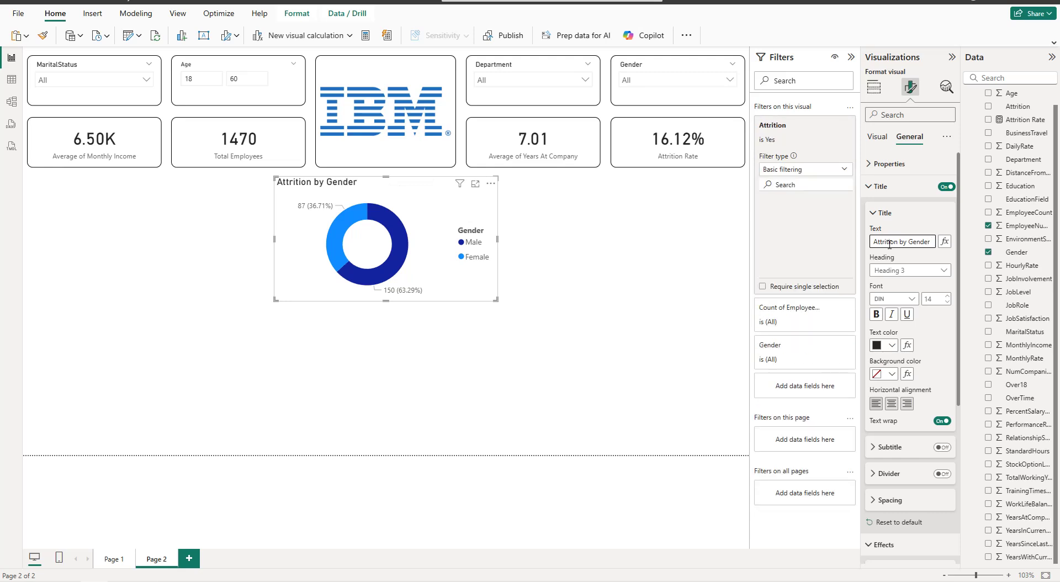
Step: Centre the donut chart's title and set its text colour to black
left_click(891, 404)
left_click(891, 346)
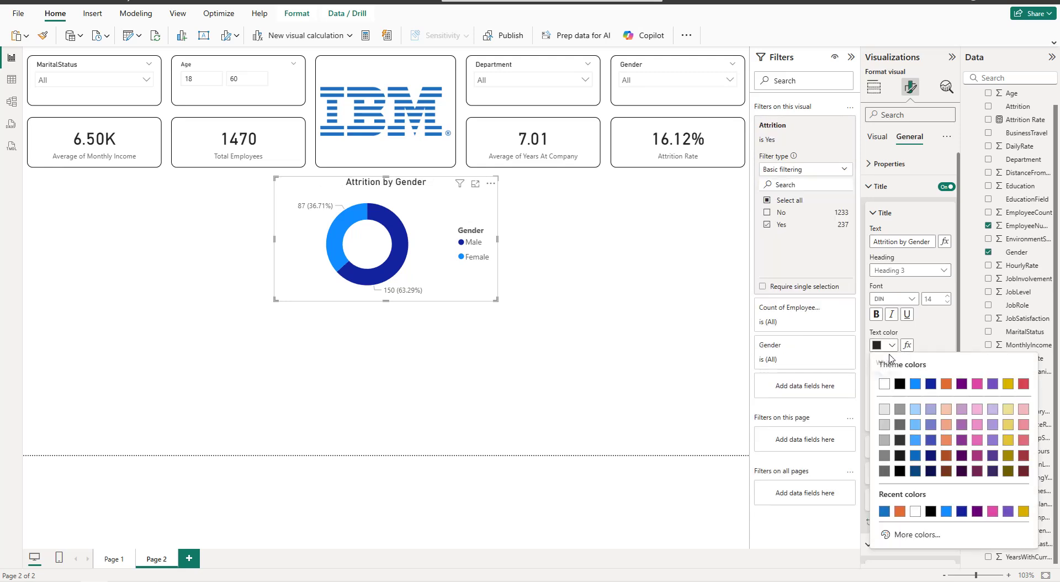
left_click(900, 383)
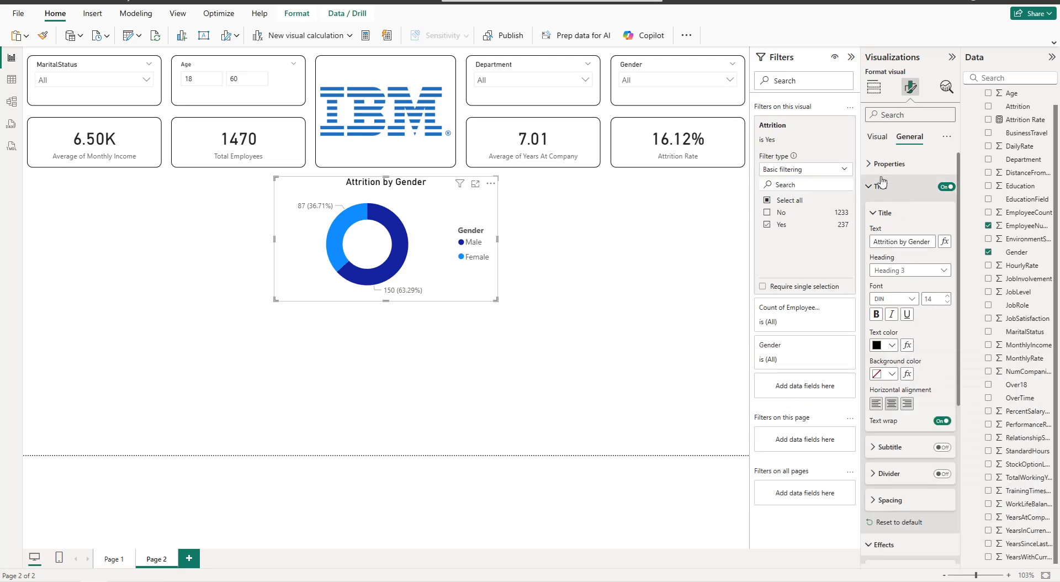
Step: Set the Male slice of the donut chart to orange #E66C37
left_click(878, 138)
left_click(851, 57)
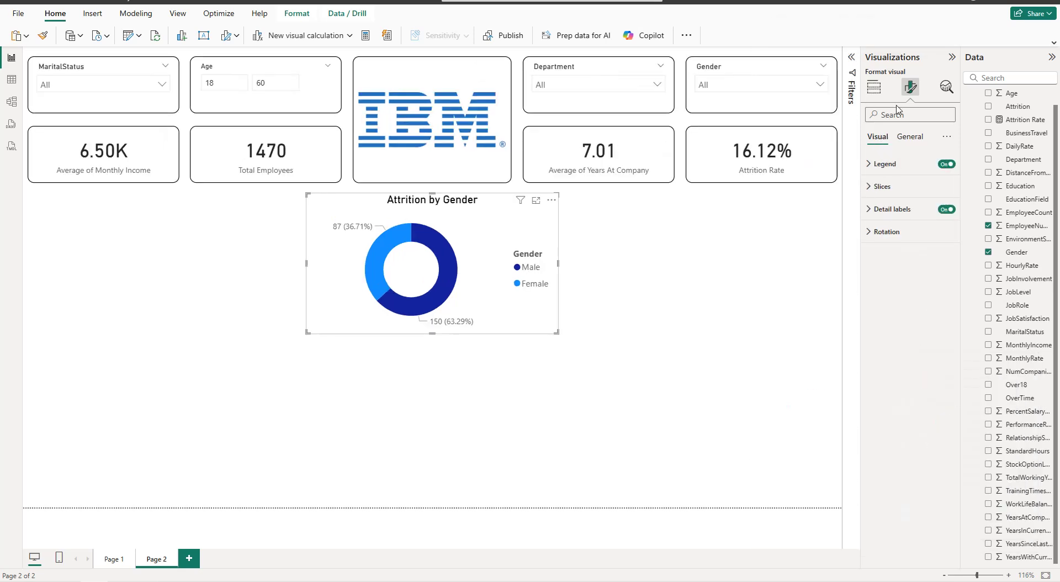
left_click(899, 186)
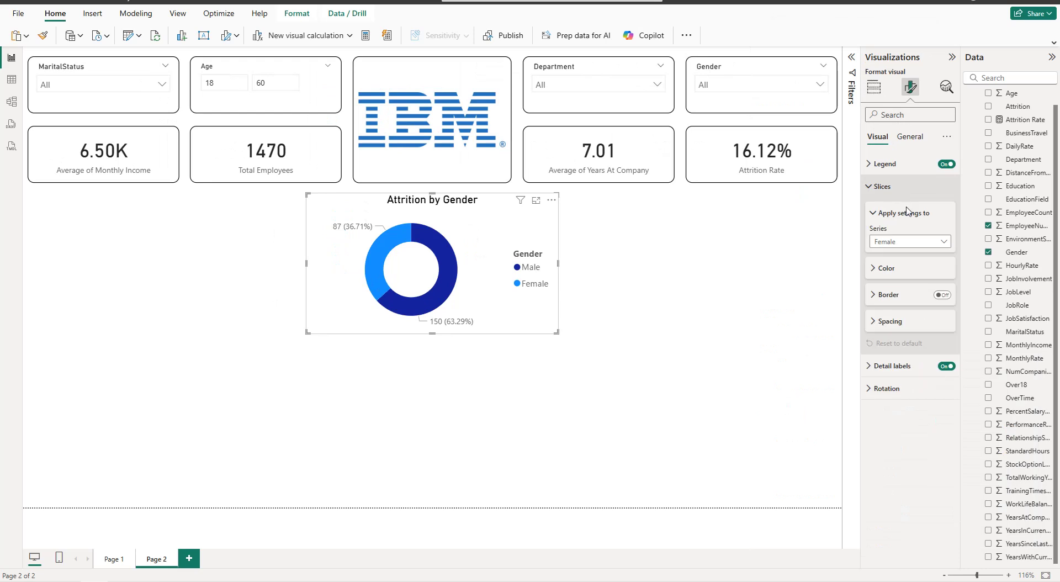
left_click(910, 242)
left_click(898, 267)
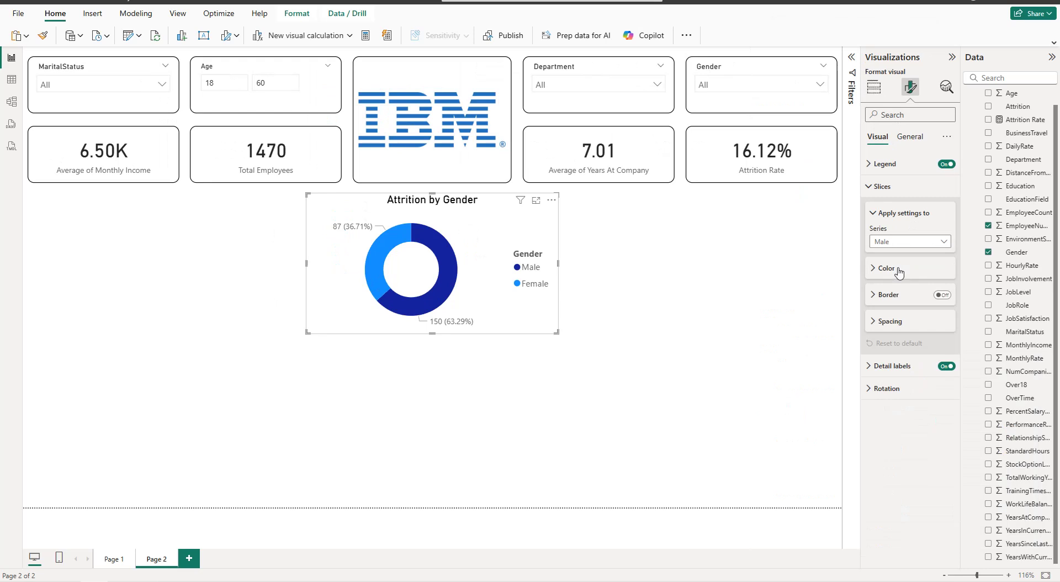
left_click(899, 269)
left_click(892, 299)
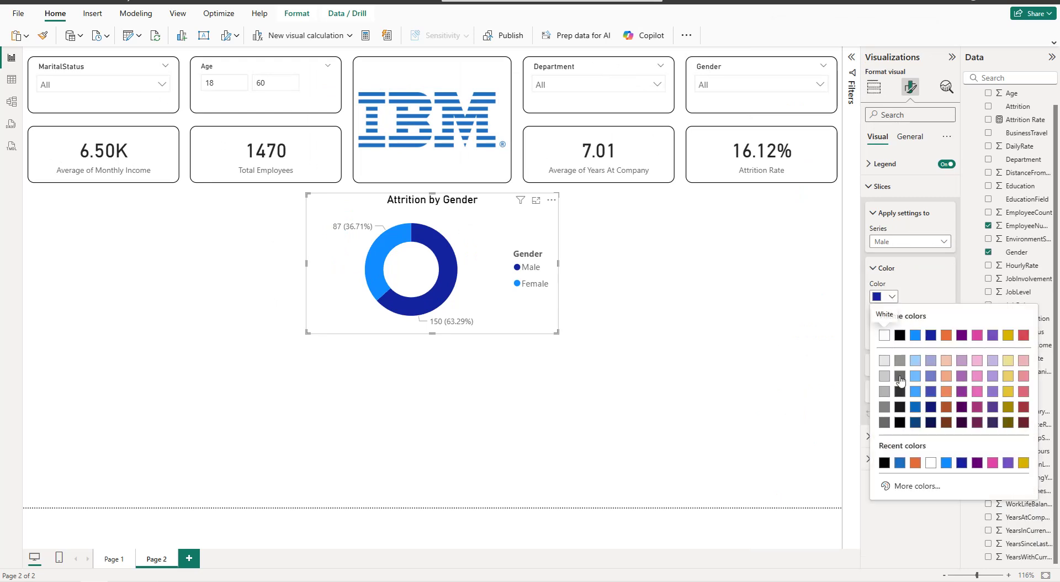
left_click(915, 464)
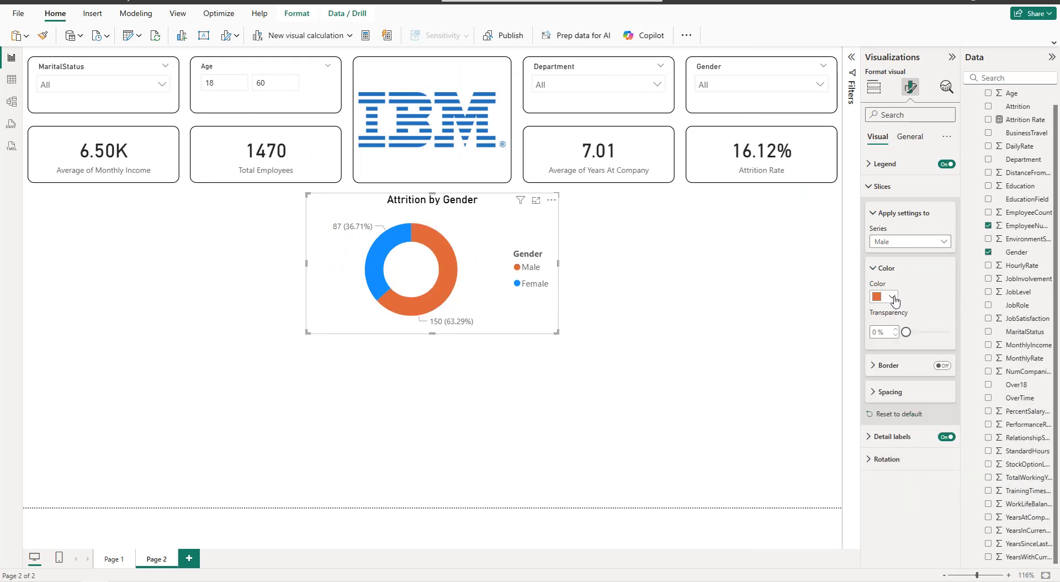
left_click(892, 296)
left_click(911, 486)
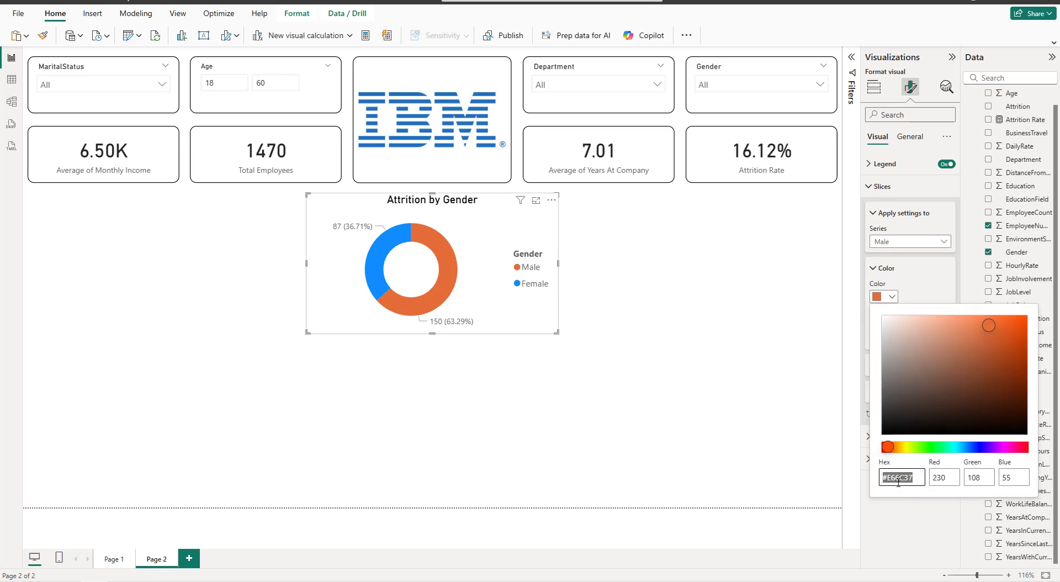
left_click(930, 281)
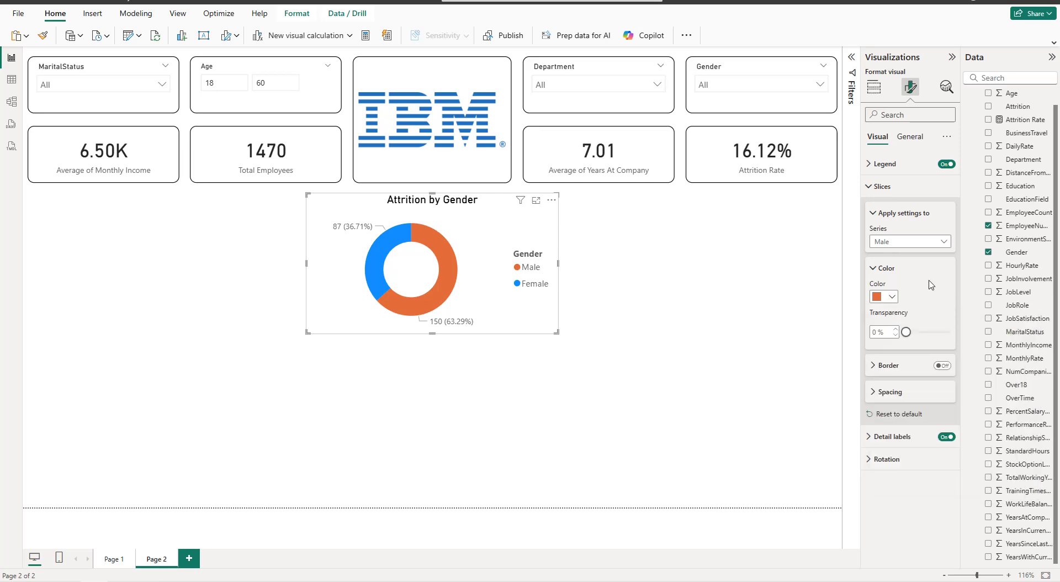
Step: Set the Female slice of the donut chart to blue #1971C2
left_click(916, 243)
left_click(898, 282)
left_click(892, 299)
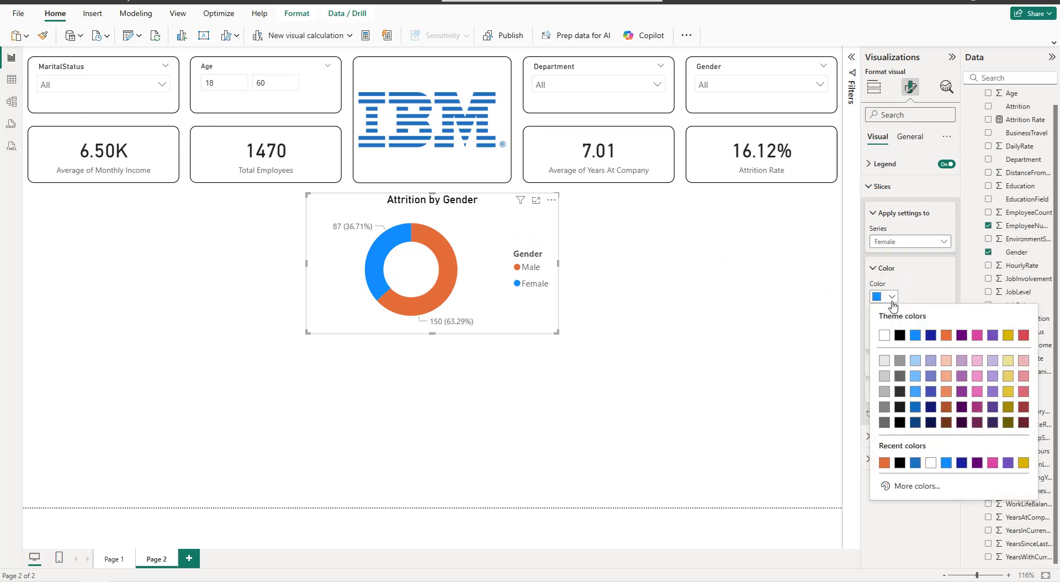
left_click(915, 463)
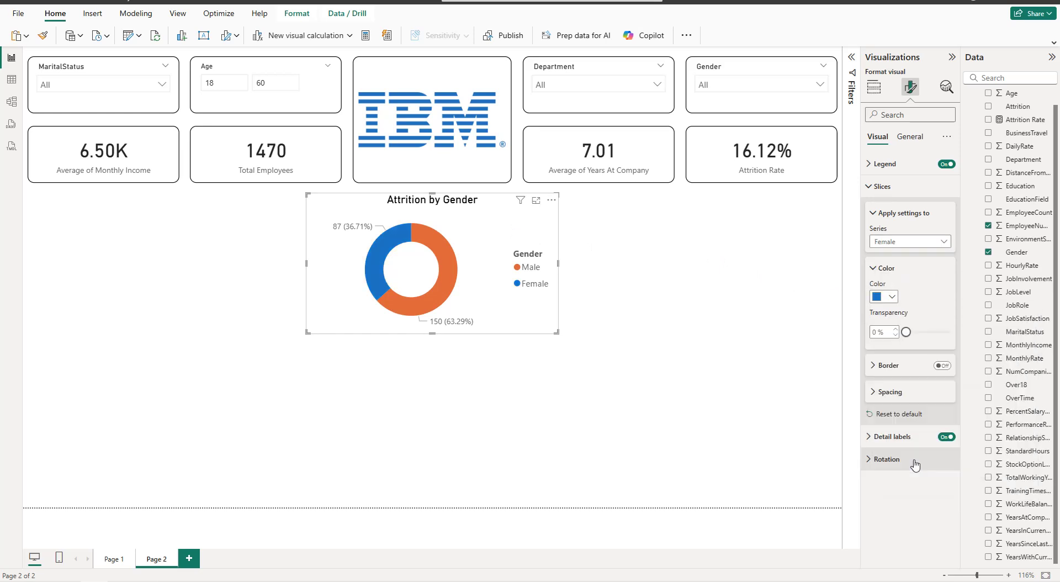
left_click(892, 298)
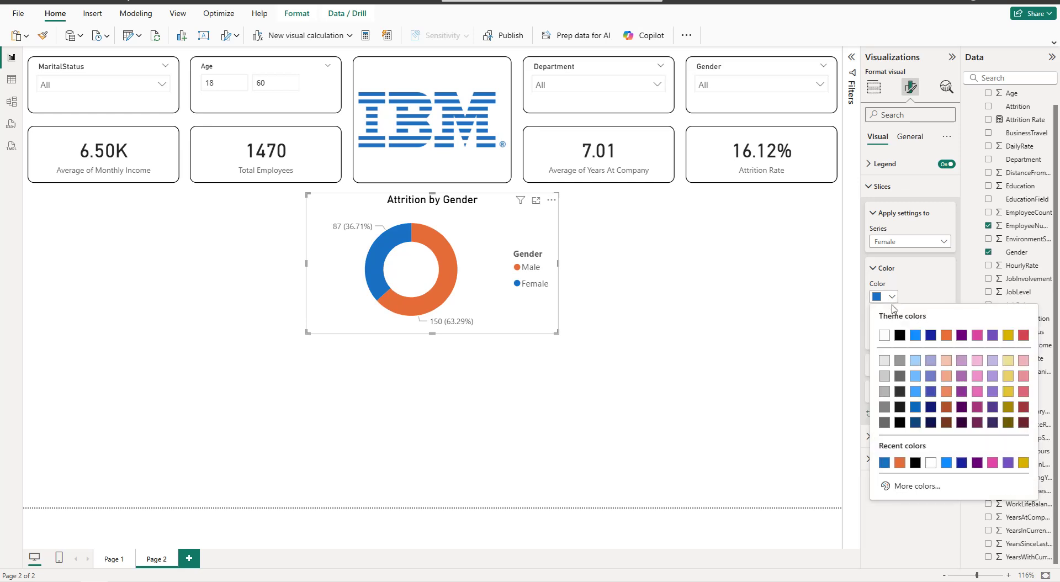
left_click(917, 486)
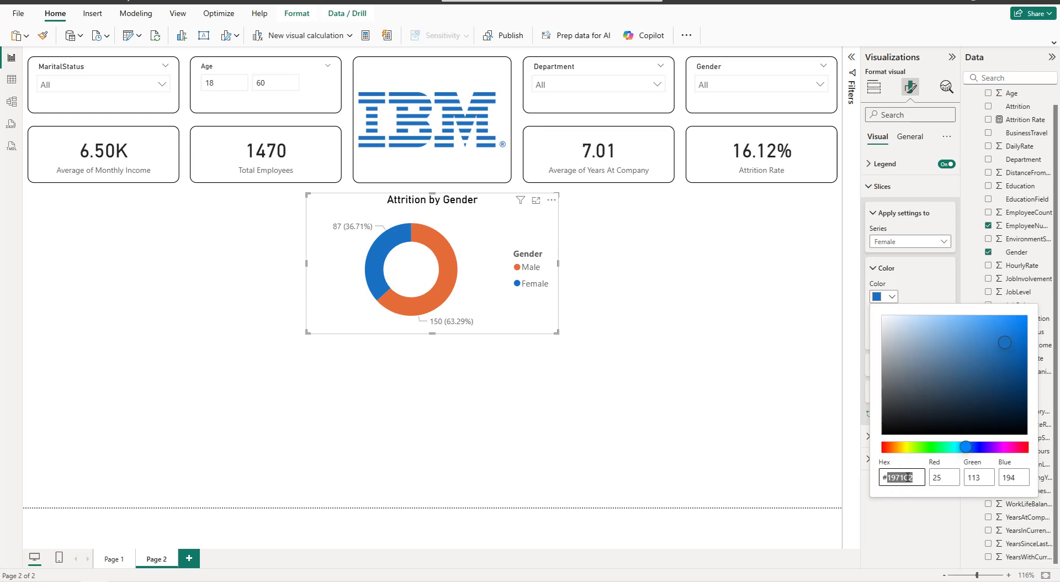
Step: Give the donut chart a visual border with 10 px rounded corners
left_click(910, 136)
left_click(909, 188)
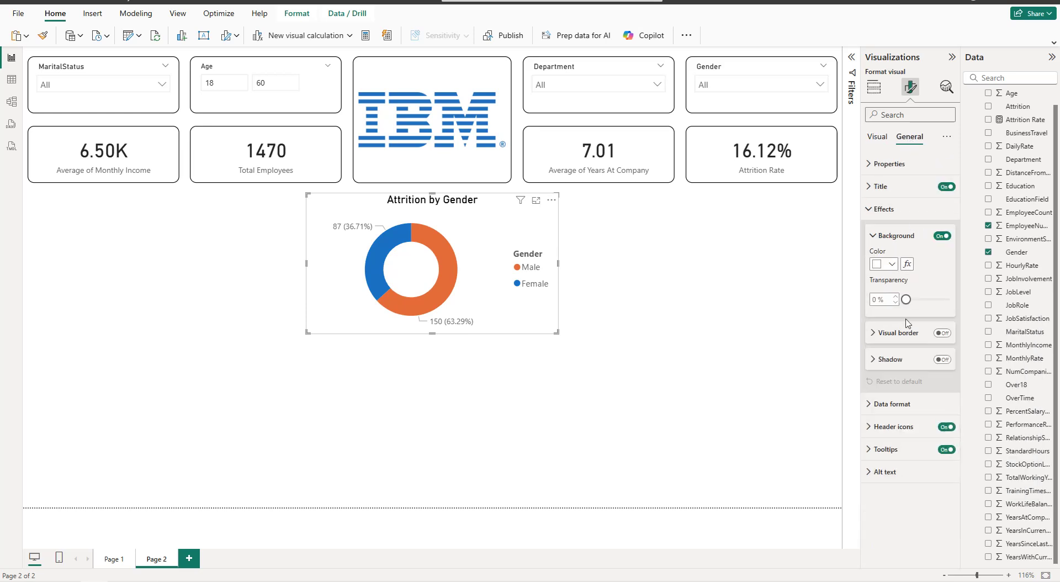
left_click(943, 333)
left_click(906, 333)
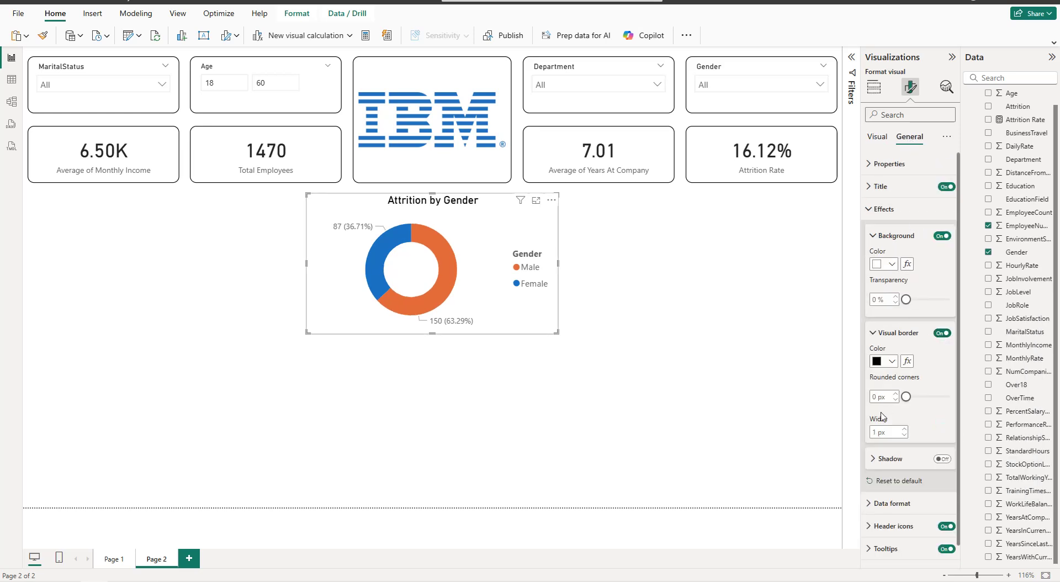
type("10")
left_click(649, 292)
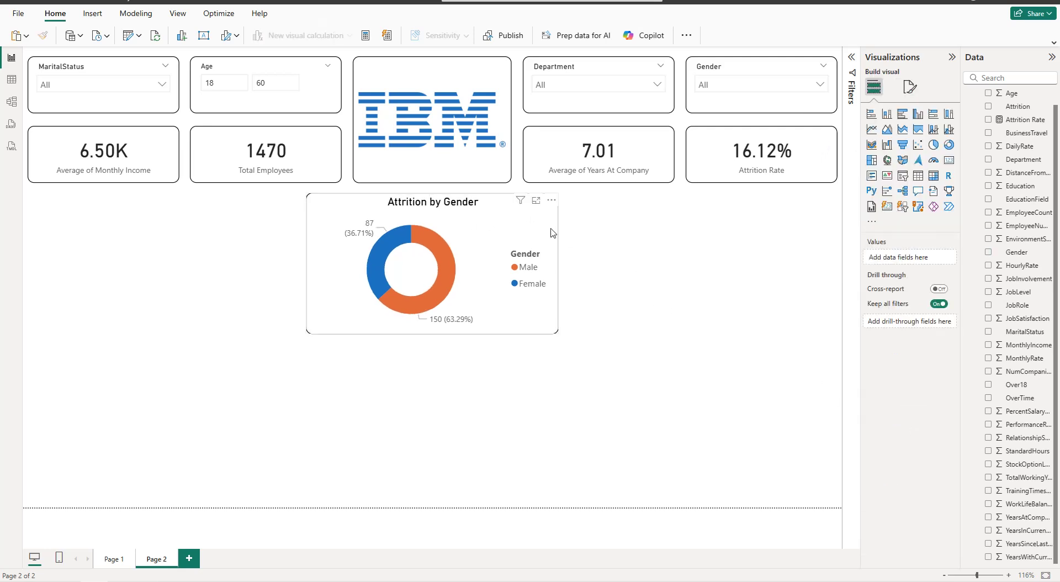
Step: Duplicate the donut chart twice and place one copy on each side of the original, flush with the outer cards above
left_click(489, 225)
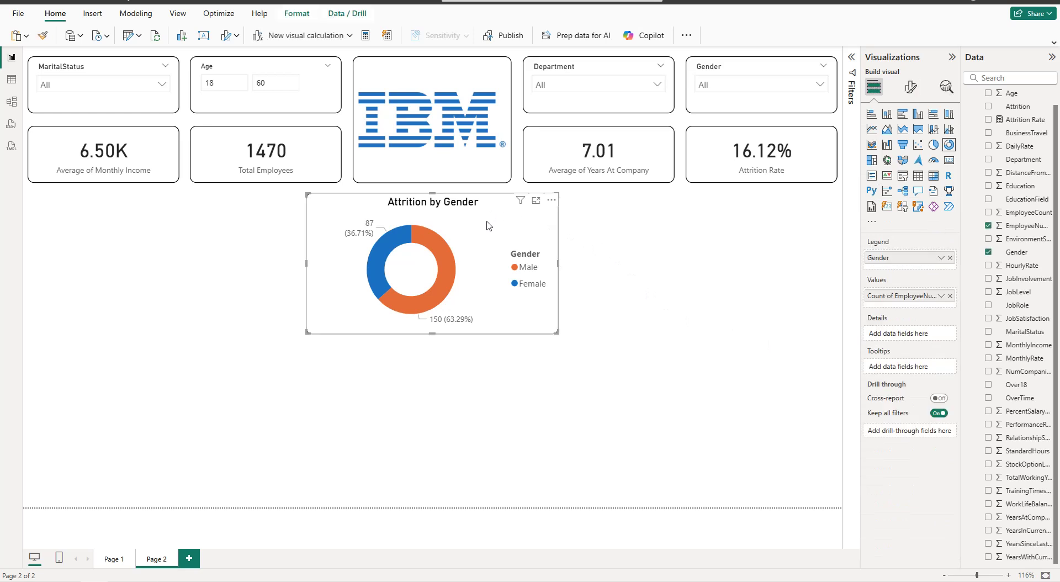
key("ctrl+c")
key("ctrl+v")
left_click_drag(488, 226, 745, 229)
left_click(506, 247)
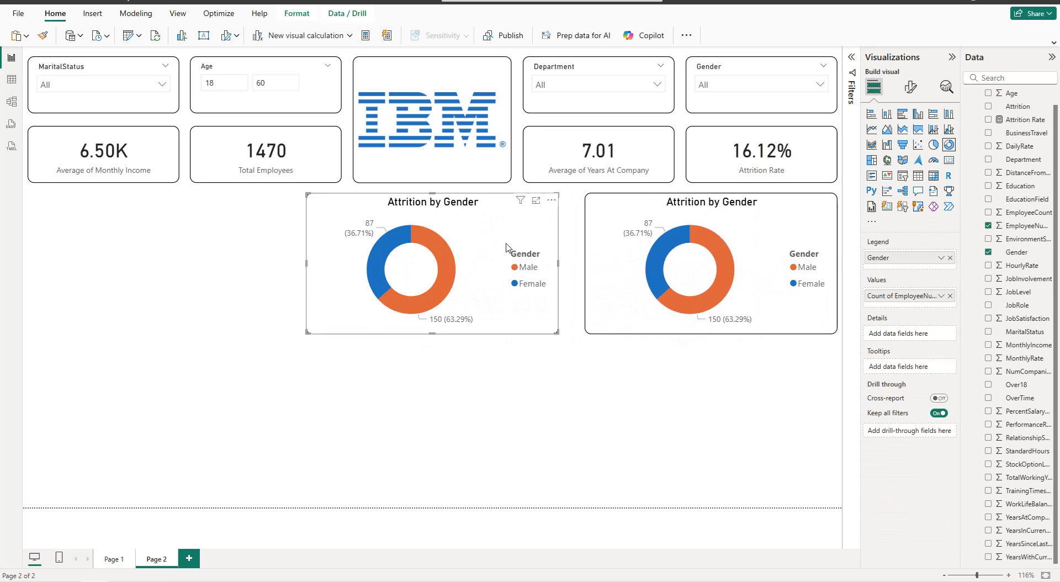
key("ctrl+v")
left_click_drag(499, 236, 221, 226)
Step: Widen the three donut charts slightly to narrow the gaps between them
left_click_drag(280, 263, 295, 264)
left_click(310, 264)
left_click(605, 240)
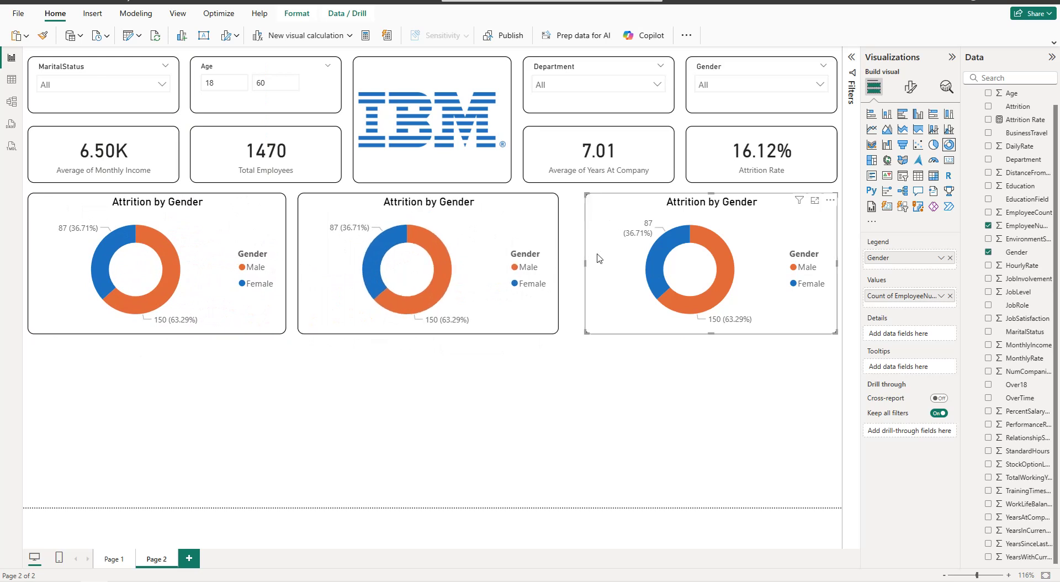
left_click_drag(584, 265, 571, 262)
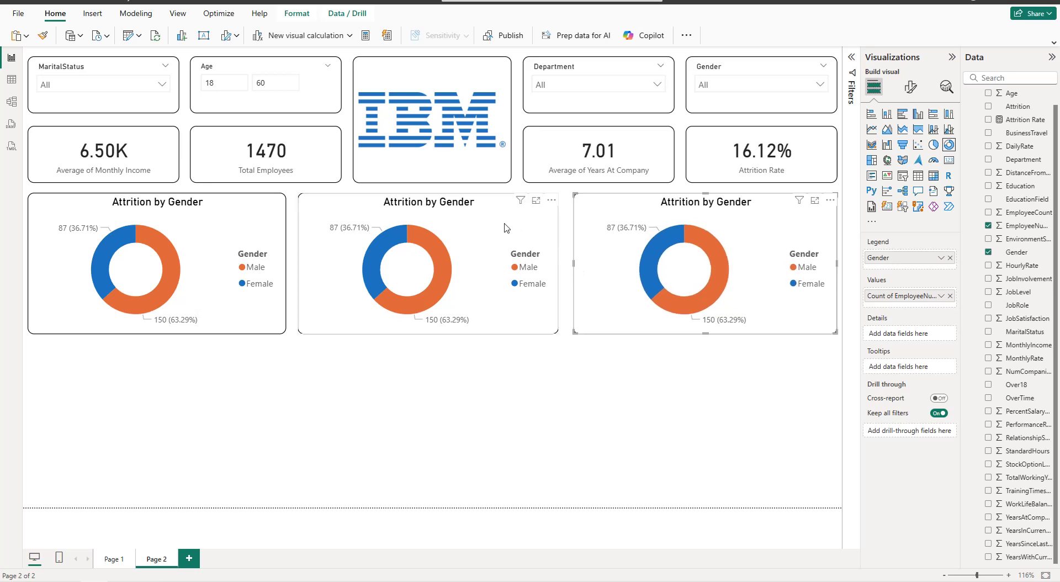
Step: Distribute the three donut charts horizontally so they are evenly spaced
left_click(418, 227, "ctrl")
left_click(276, 221, "ctrl")
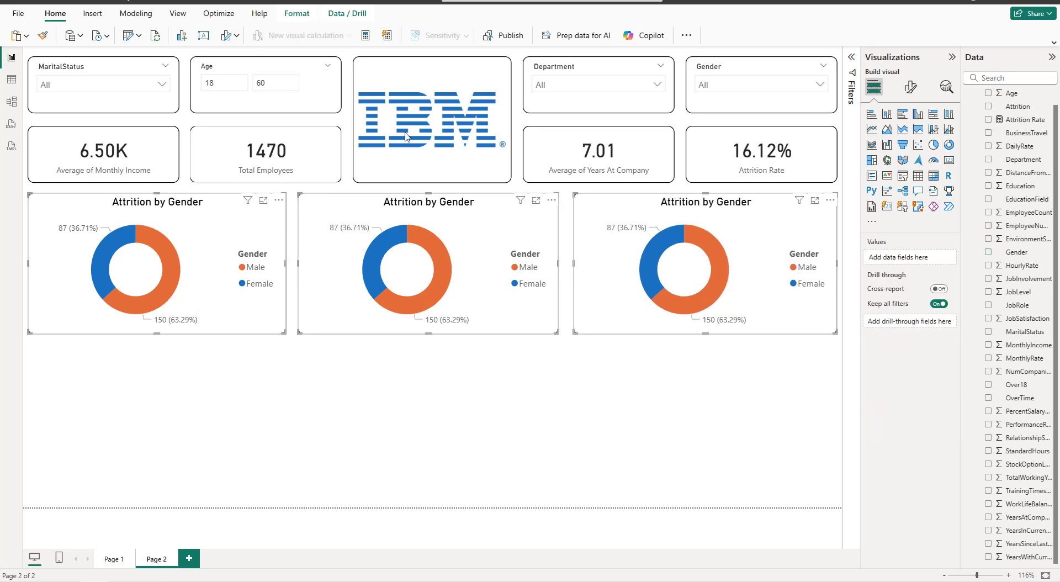
left_click(297, 13)
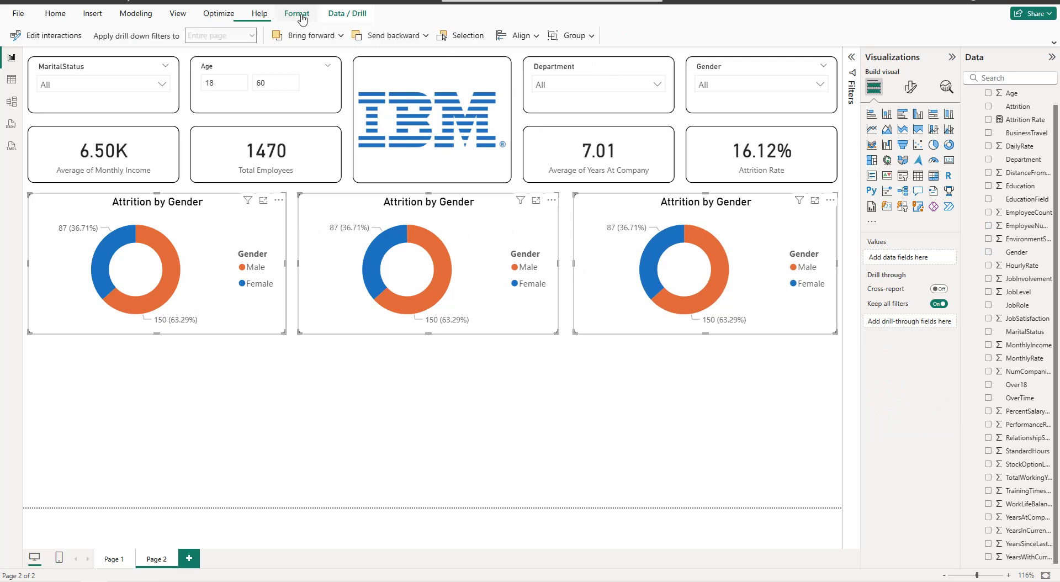
left_click(518, 37)
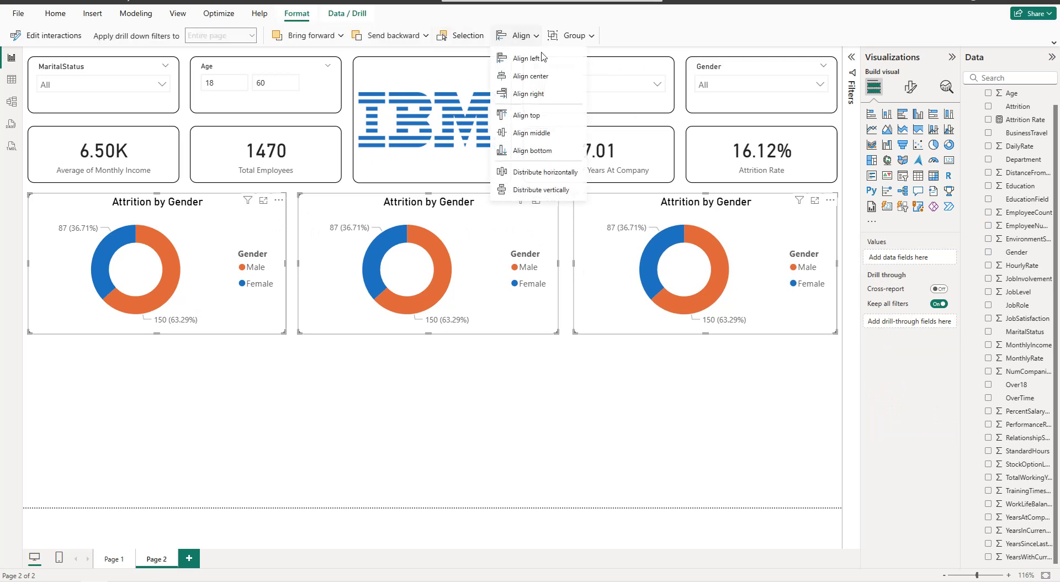
left_click(544, 173)
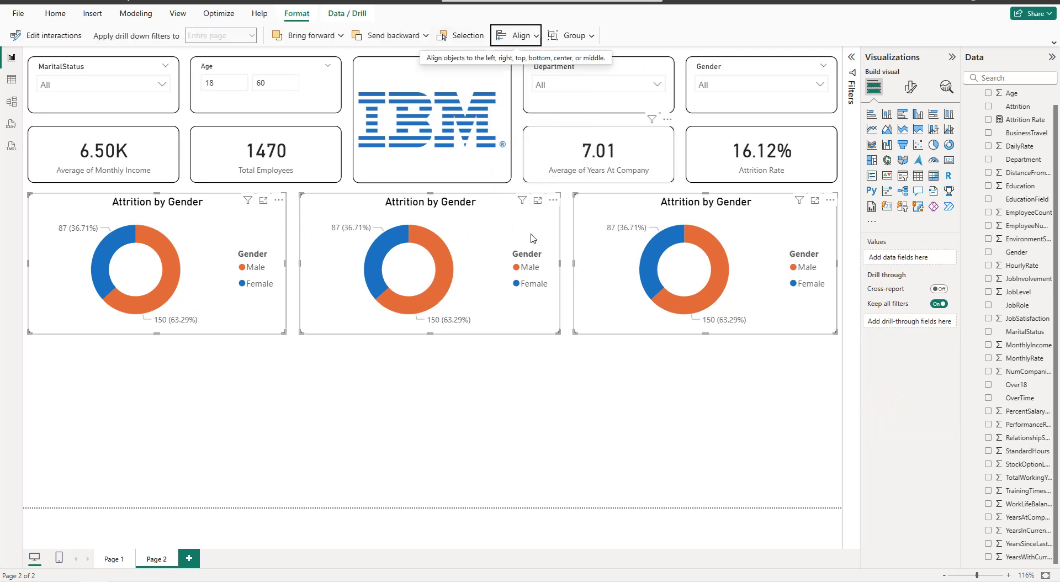
left_click(369, 353)
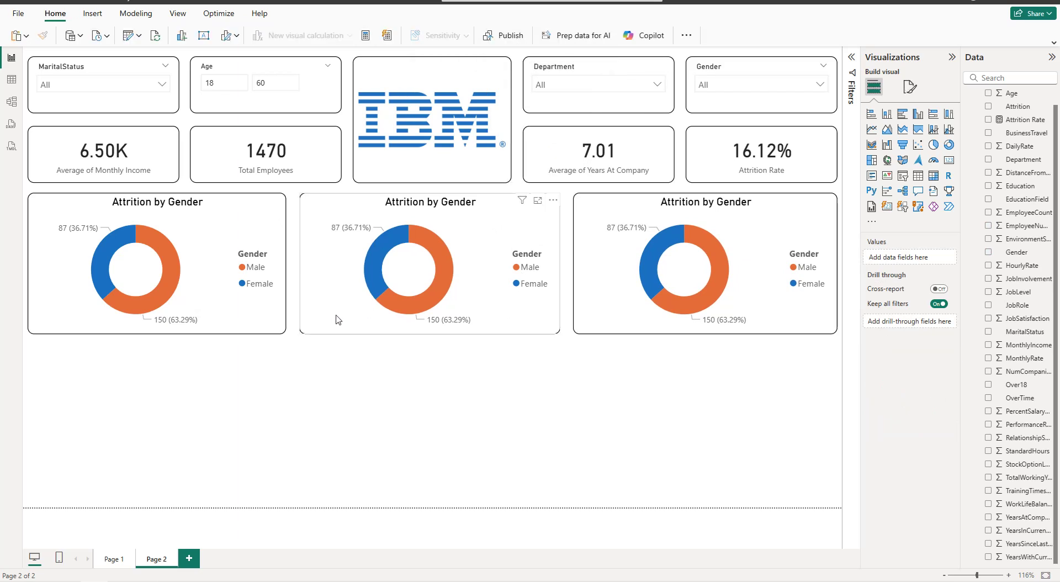
Step: Clear the Attrition filter on the leftmost donut chart
left_click(216, 225)
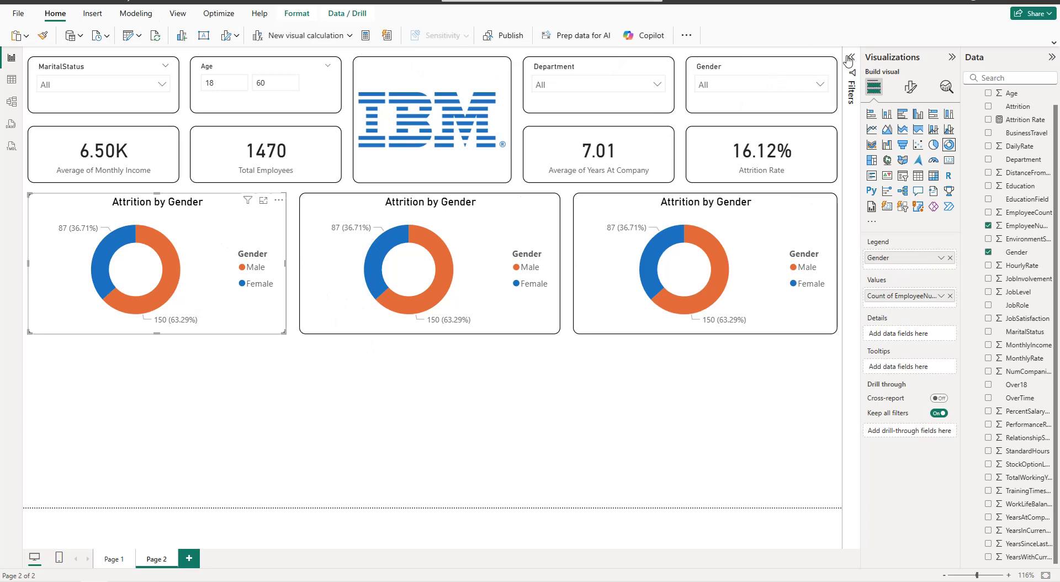
left_click(851, 58)
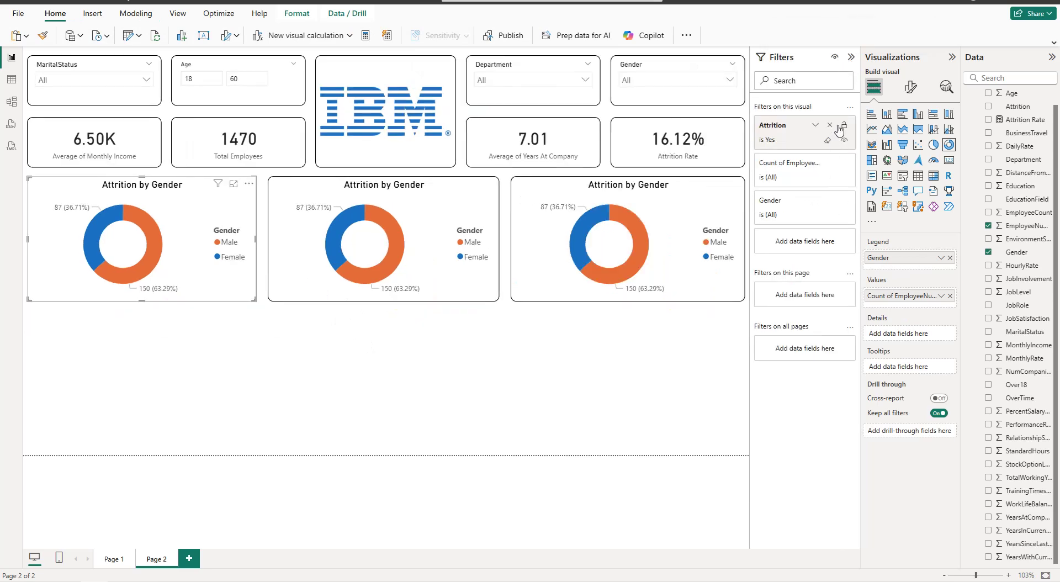
left_click(829, 141)
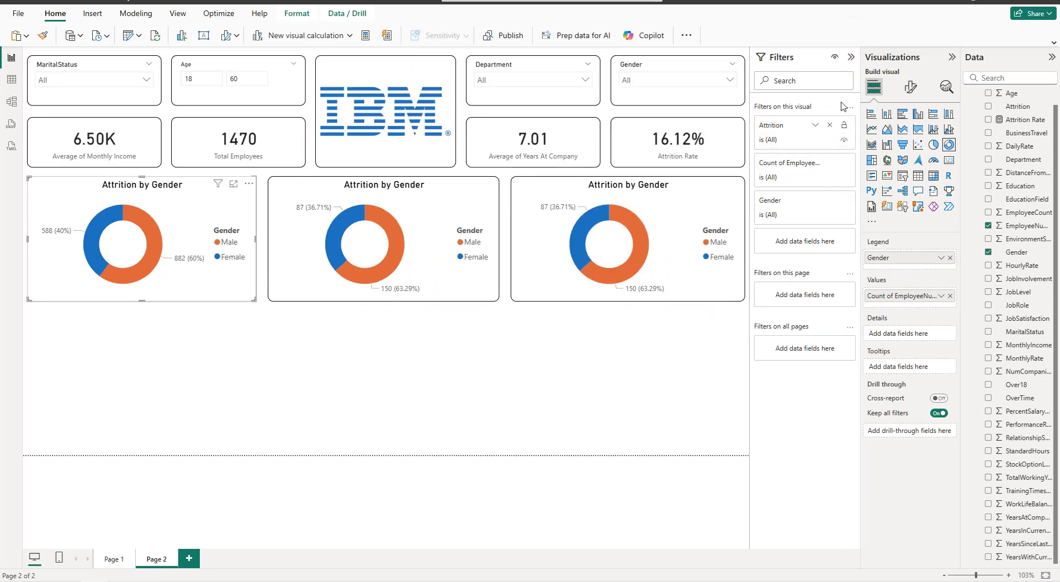
left_click(851, 58)
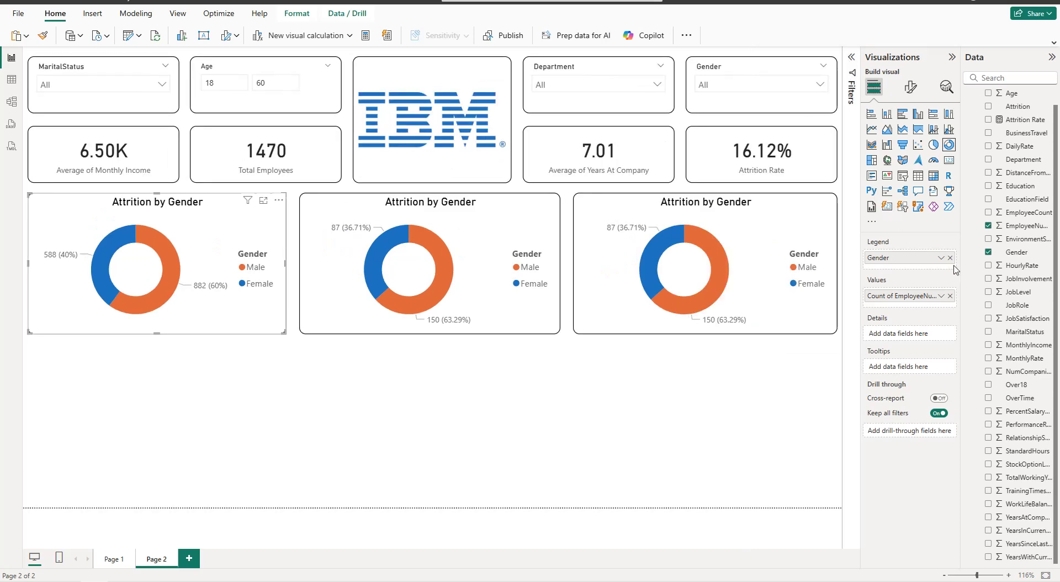
Step: Convert the leftmost donut chart to a clustered column chart with Education on the X-axis and Attrition as the legend
left_click(920, 116)
left_click(950, 258)
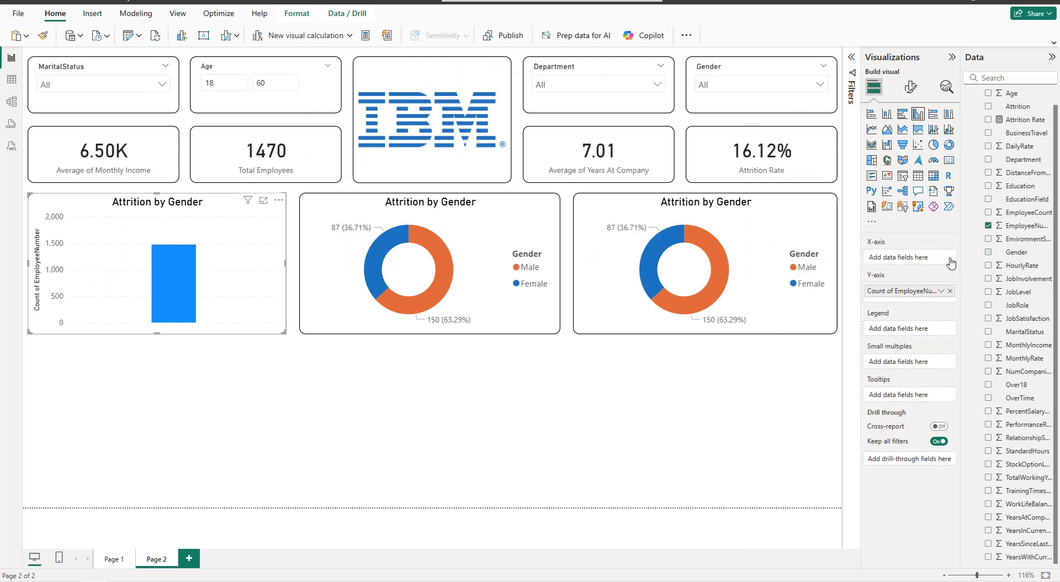
left_click(989, 188)
left_click_drag(907, 306, 906, 264)
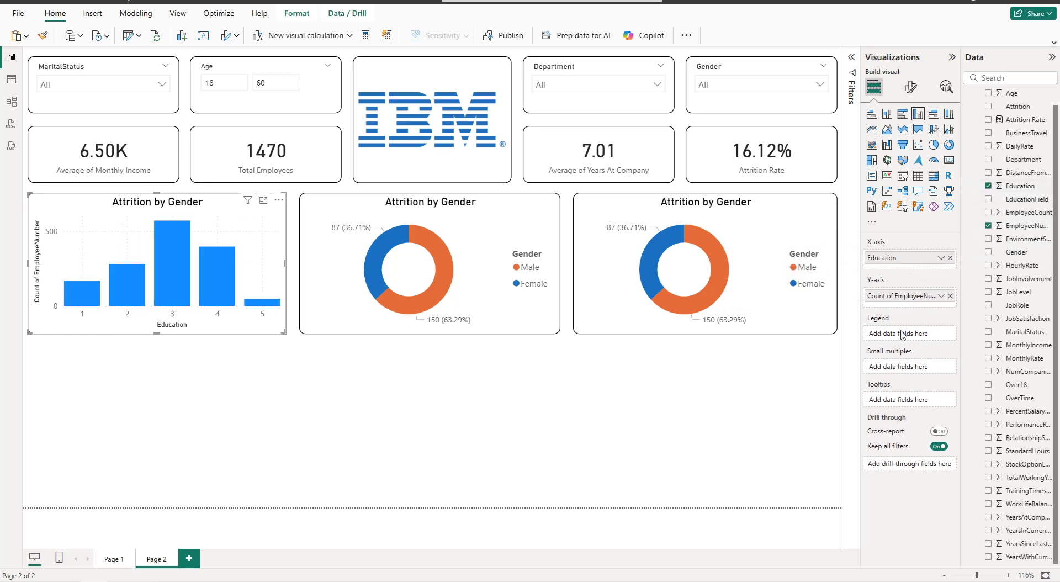
left_click_drag(1018, 108, 923, 332)
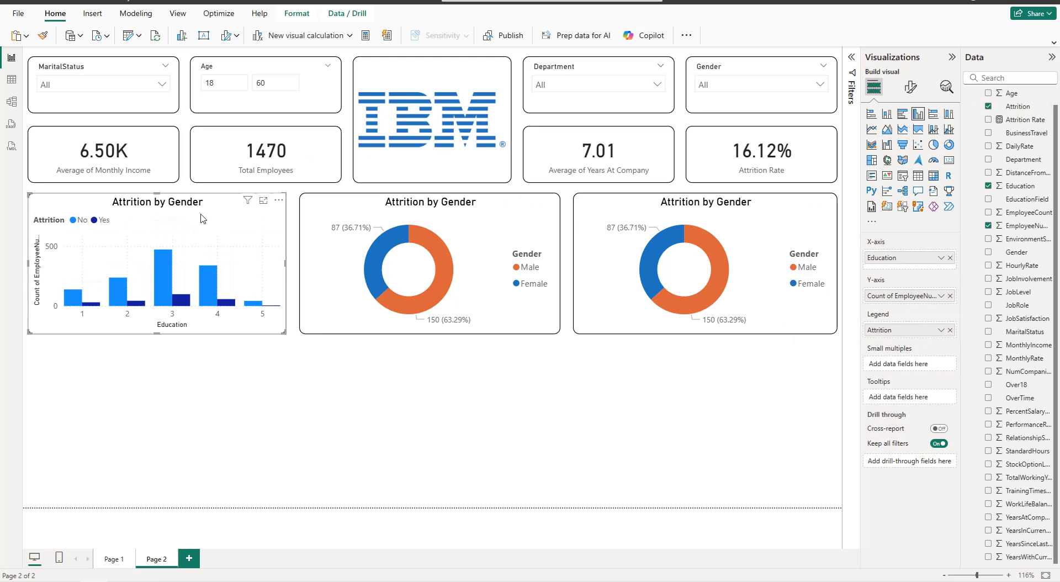
Step: Change the column chart's title to "Attrition by Education Level"
left_click(916, 94)
left_click(909, 136)
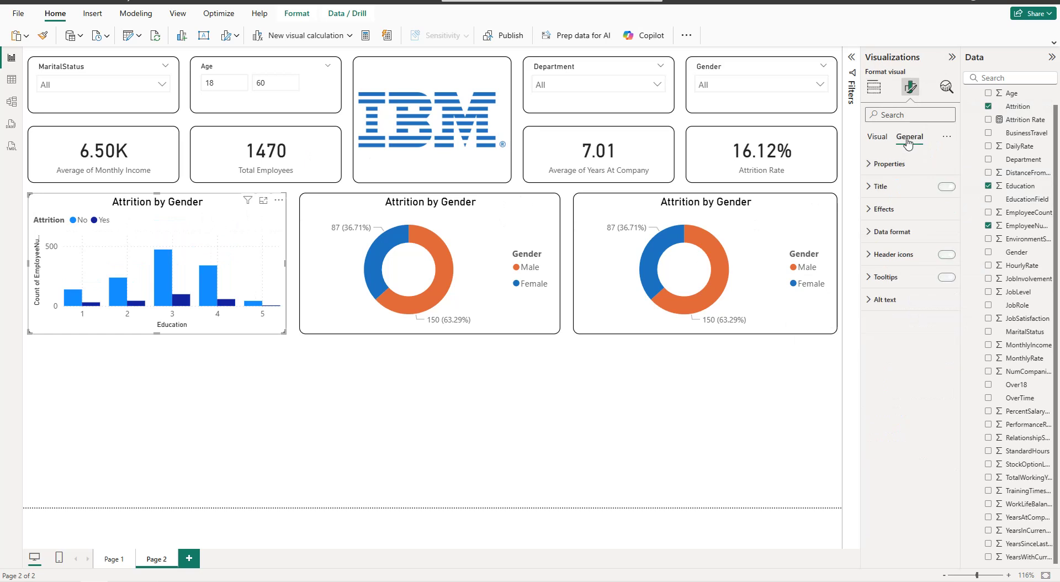
left_click(882, 209)
left_click(906, 187)
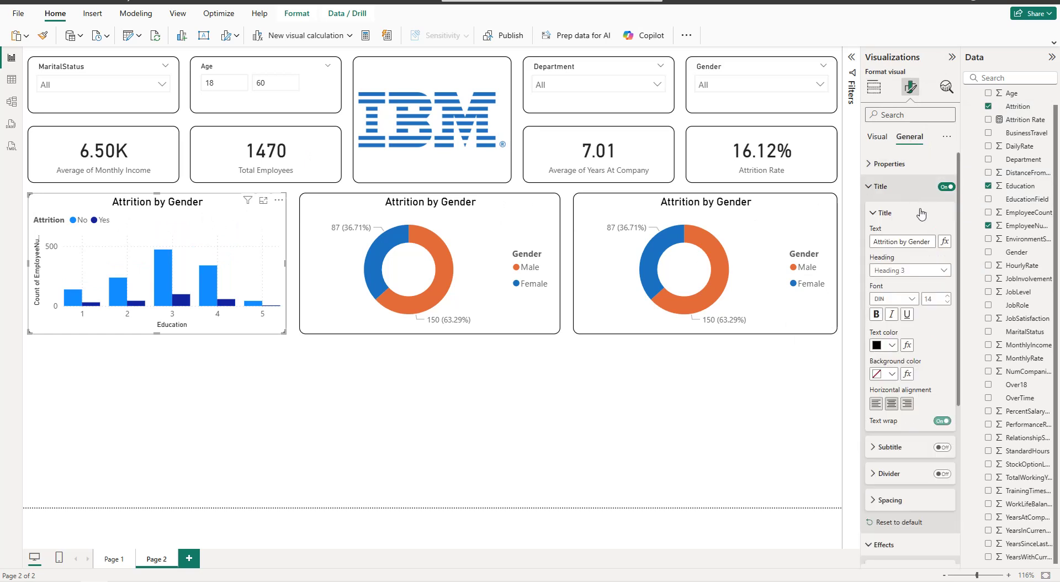
left_click_drag(909, 244, 933, 244)
type("Education Lvele")
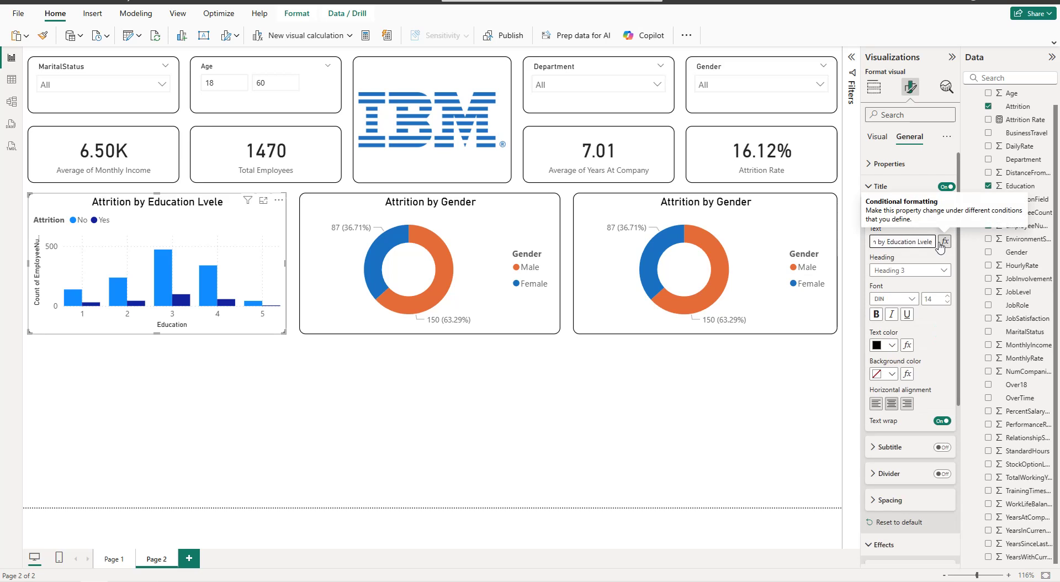
key("BackSpace")
key("BackSpace")
key("BackSpace")
key("BackSpace")
type("evel")
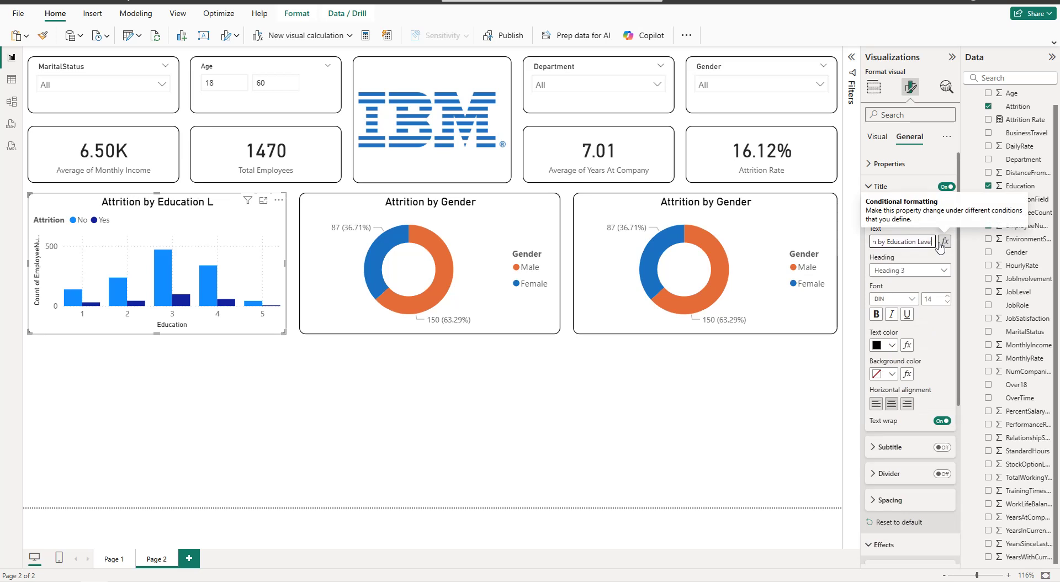
left_click(238, 218)
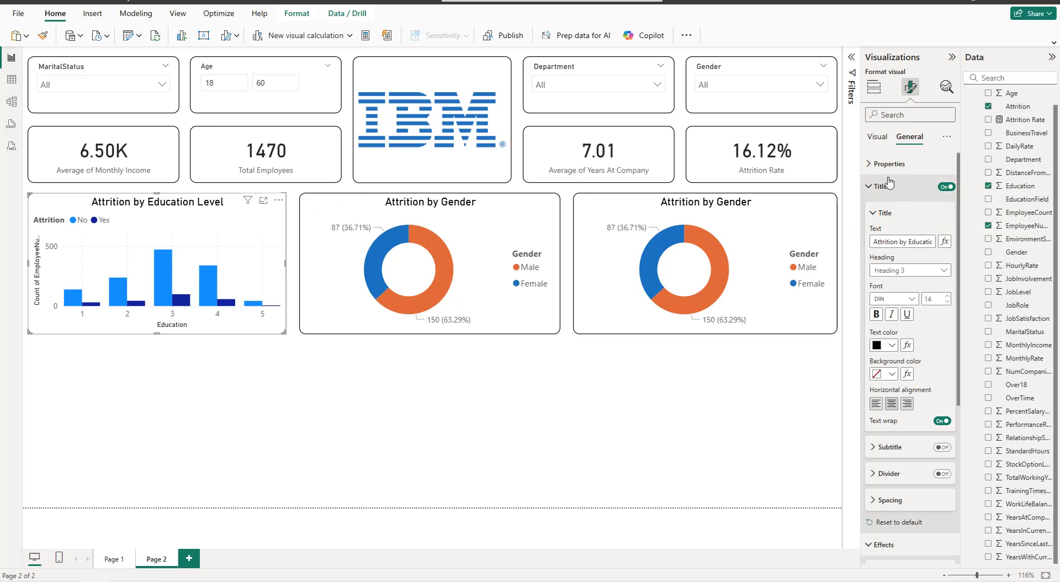
Step: Color the Education Level chart's No columns blue and its Yes columns orange, matching the donut charts
left_click(884, 138)
left_click(913, 255)
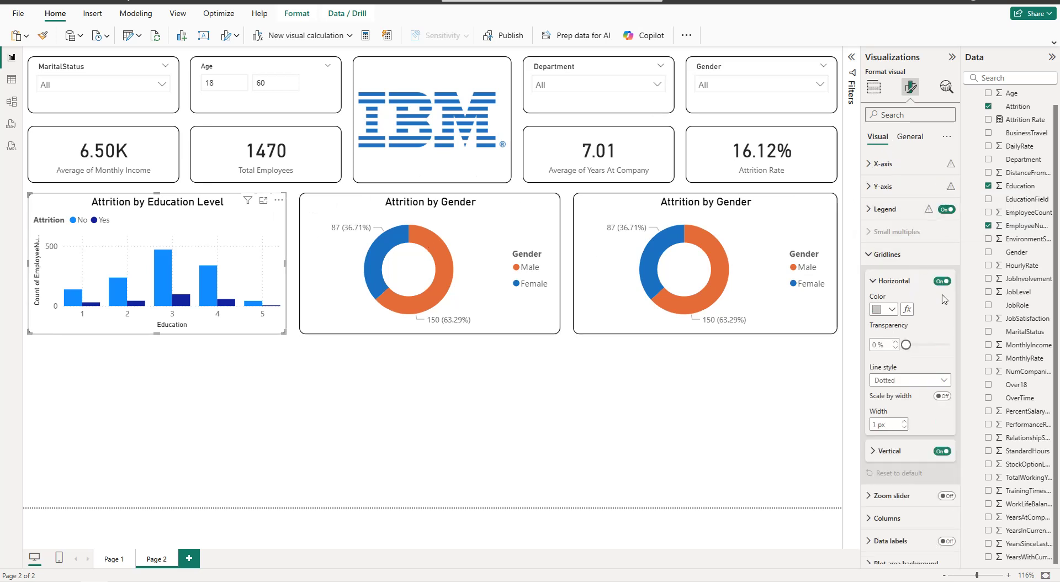
left_click(892, 259)
left_click(897, 305)
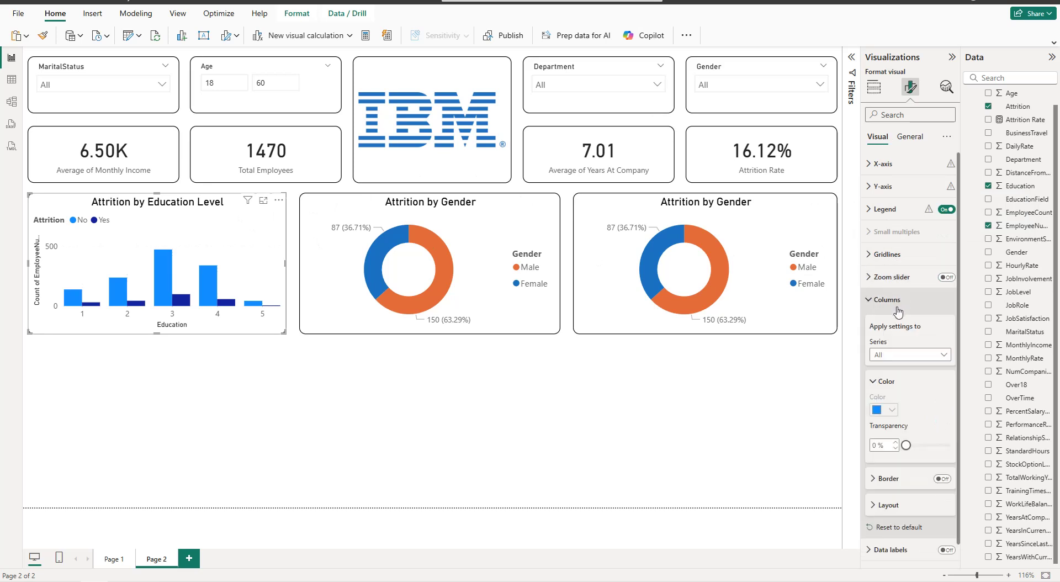
left_click(911, 355)
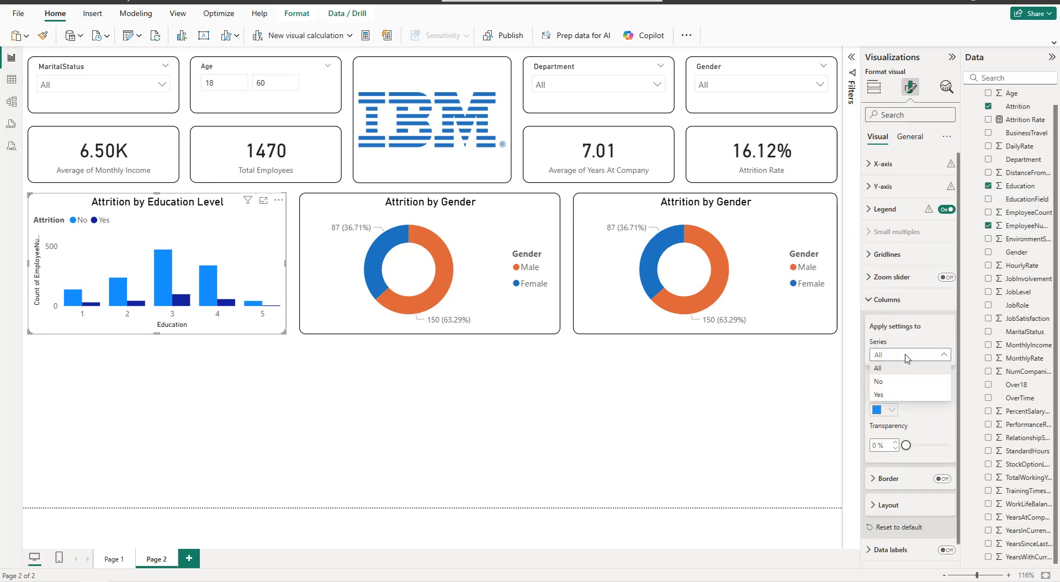
left_click(897, 382)
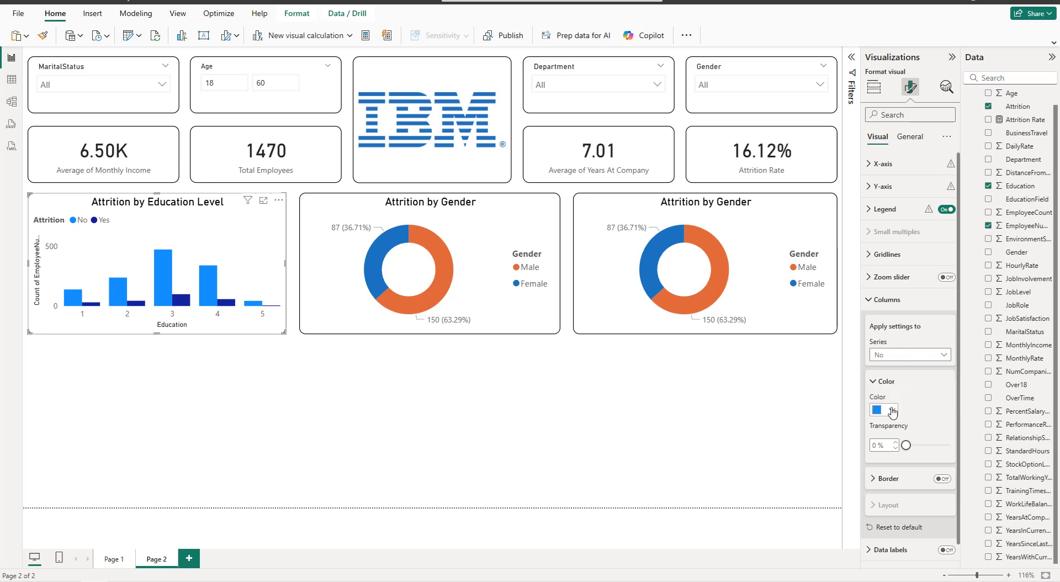
left_click(886, 410)
left_click(884, 362)
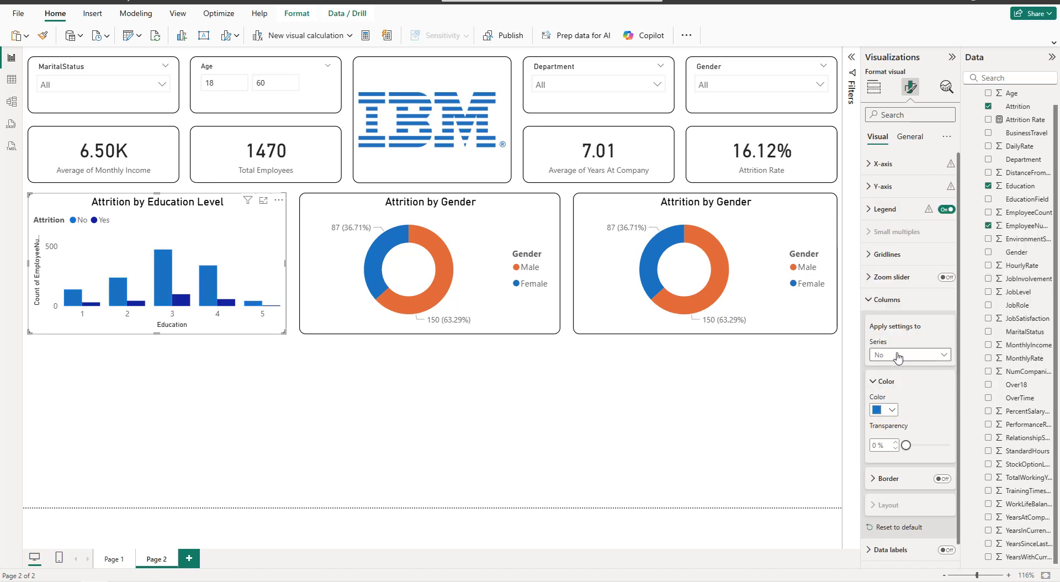
left_click(910, 355)
left_click(892, 395)
left_click(885, 410)
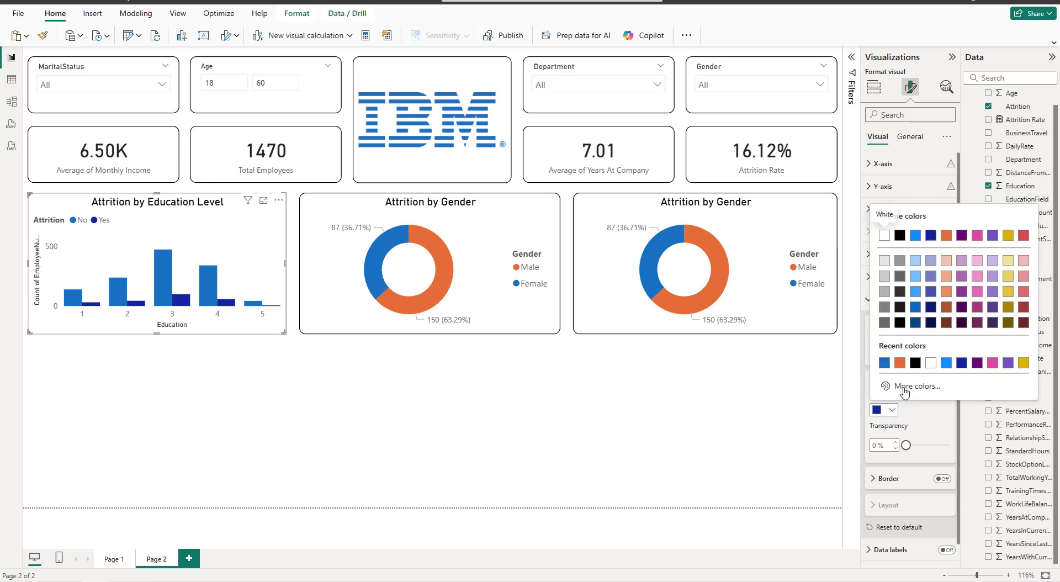
left_click(904, 369)
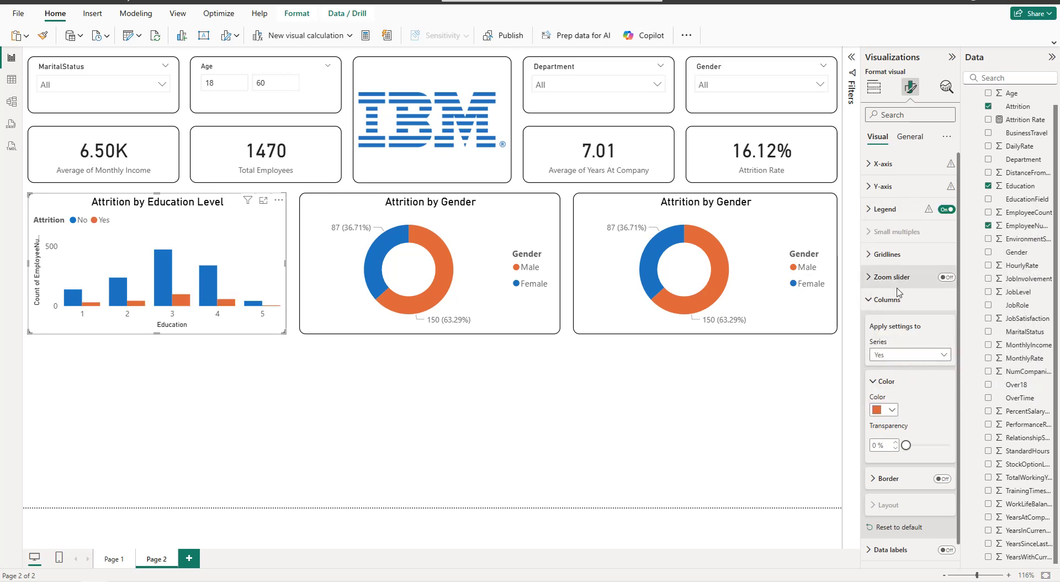
left_click(910, 301)
Step: Hide the Y-axis values, Y-axis title and X-axis title on the Education Level chart
left_click(901, 191)
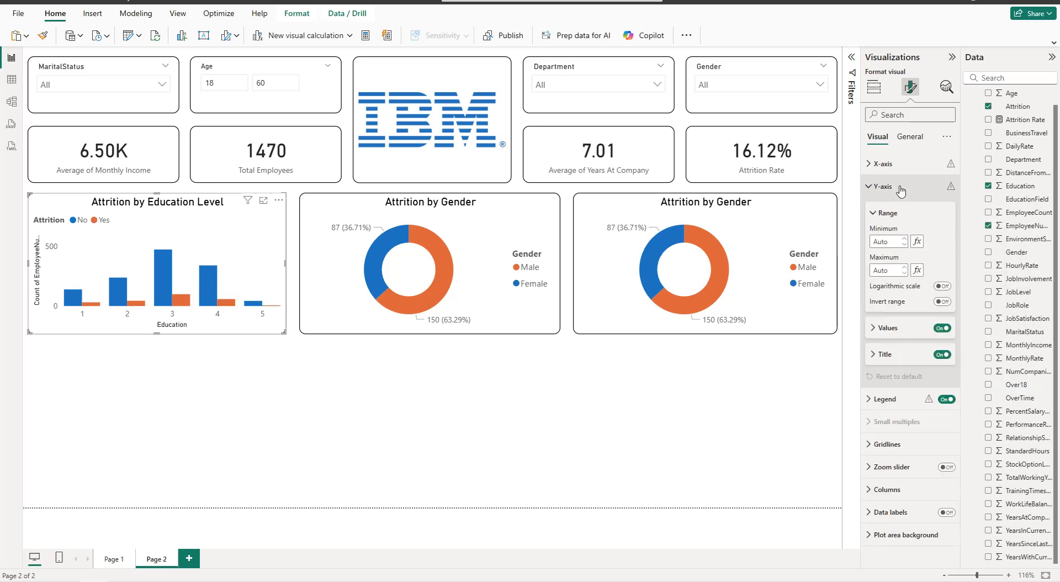
left_click(943, 328)
left_click(943, 354)
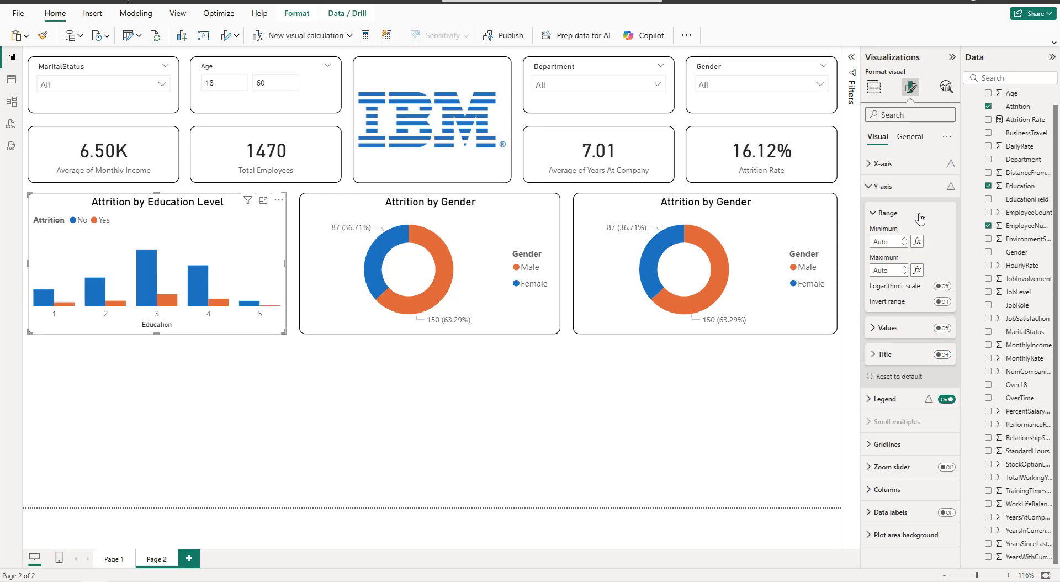
left_click(917, 186)
left_click(916, 164)
left_click(943, 370)
Step: Turn on data labels for the Education Level column chart
scroll(926, 311, "down", 1)
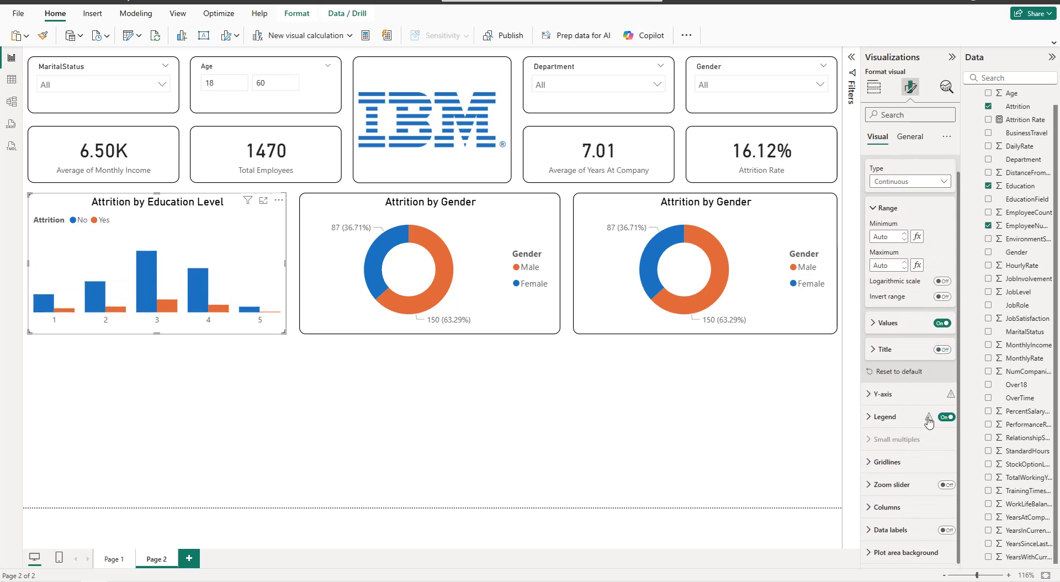
left_click(939, 530)
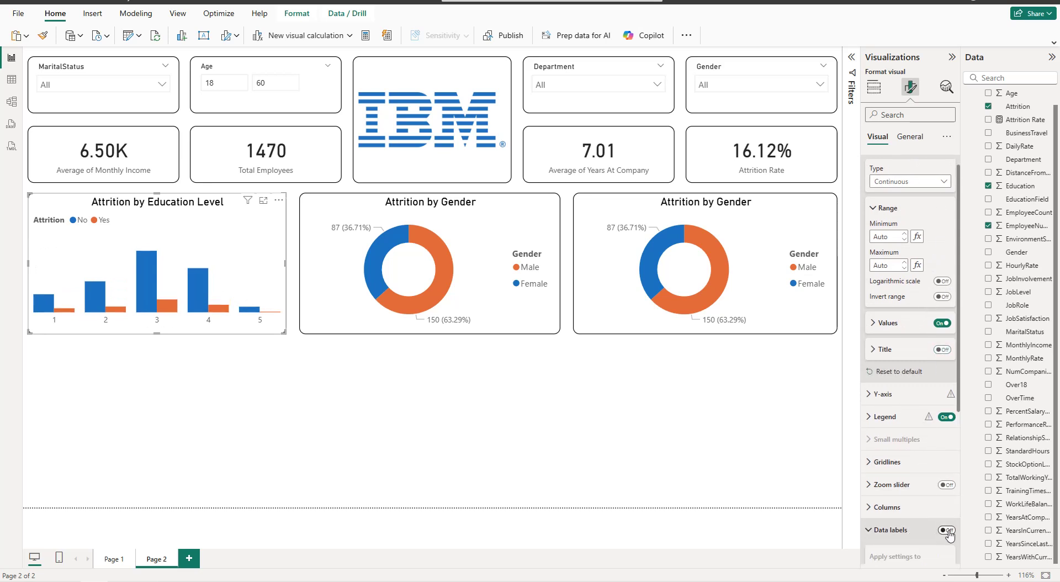
left_click(940, 530)
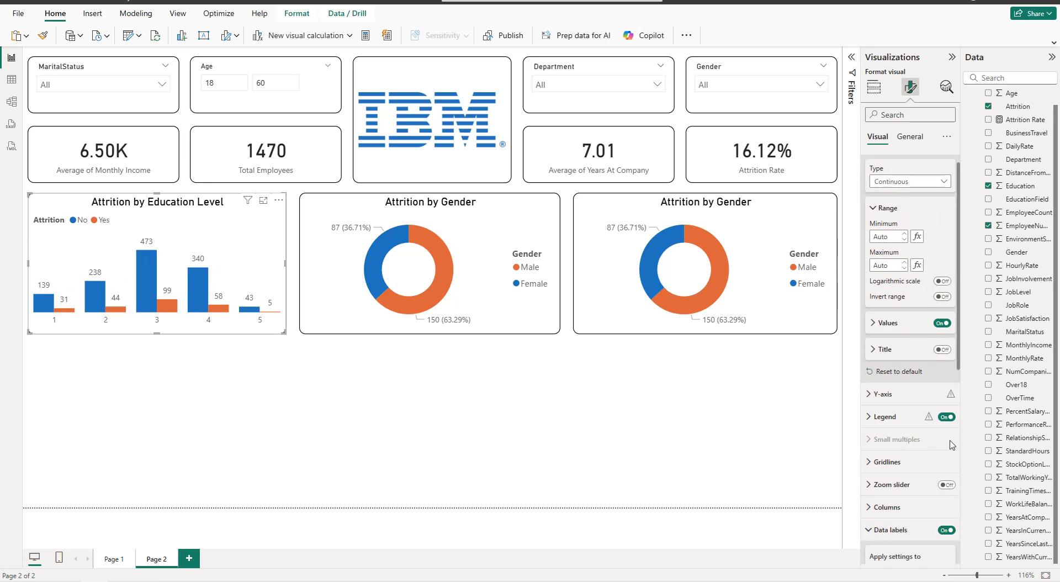
Step: Replace the rightmost donut chart with a copy of the Attrition by Education Level chart, flush with the outer card above
left_click(635, 209)
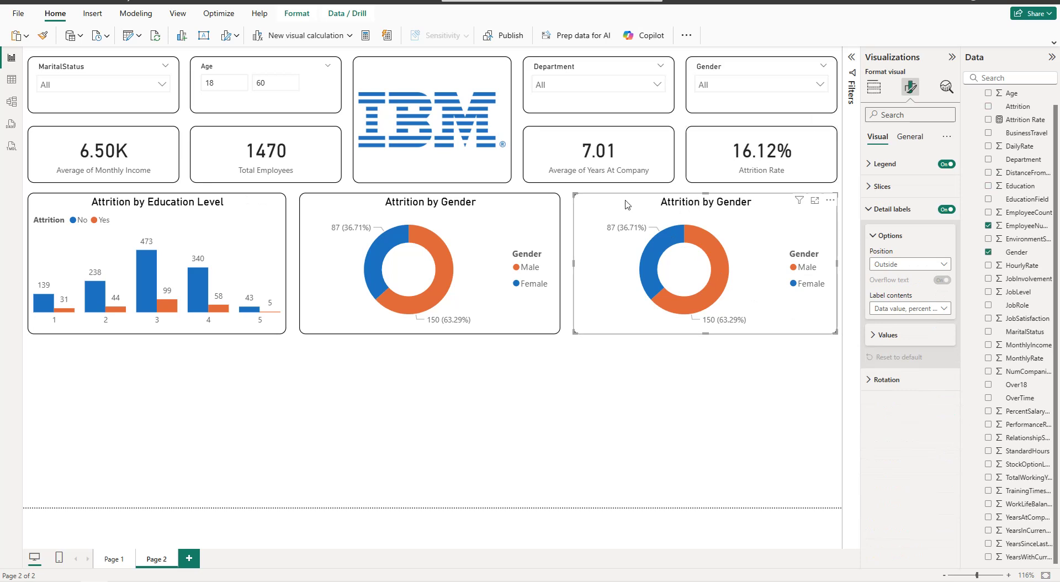
key("Delete")
left_click(265, 223)
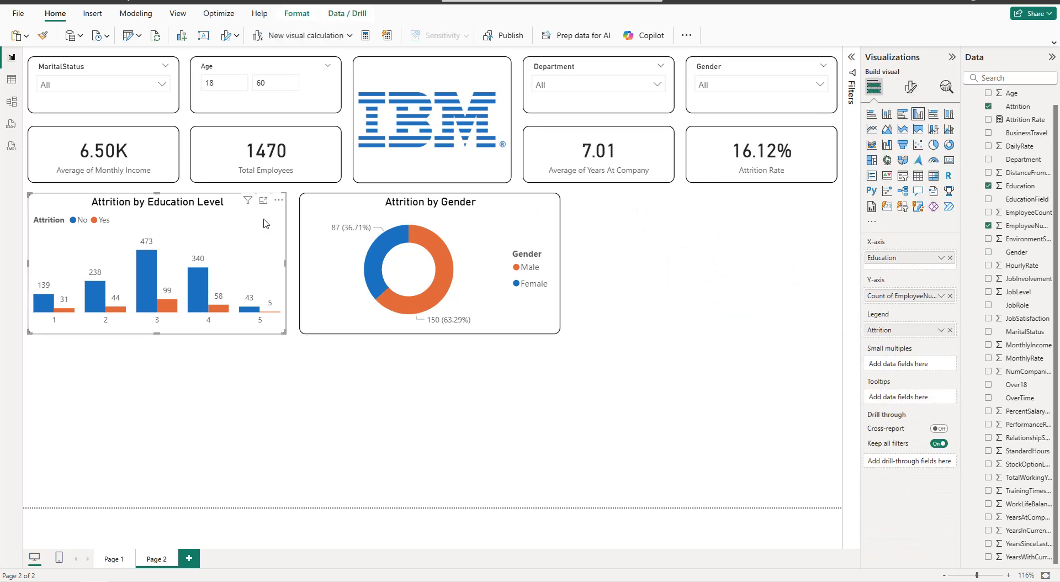
key("ctrl+c")
key("ctrl+v")
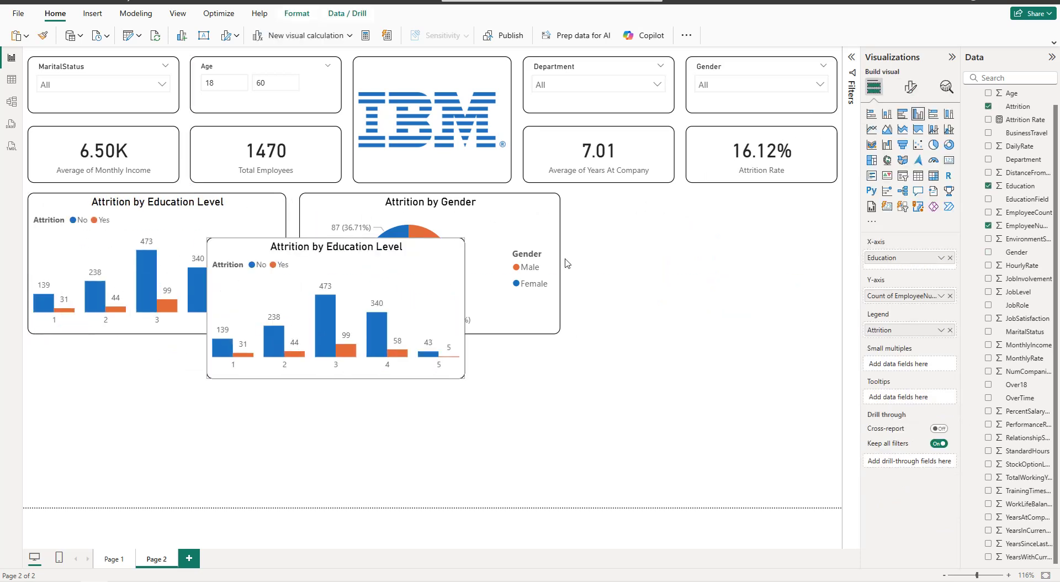
left_click_drag(391, 249, 760, 213)
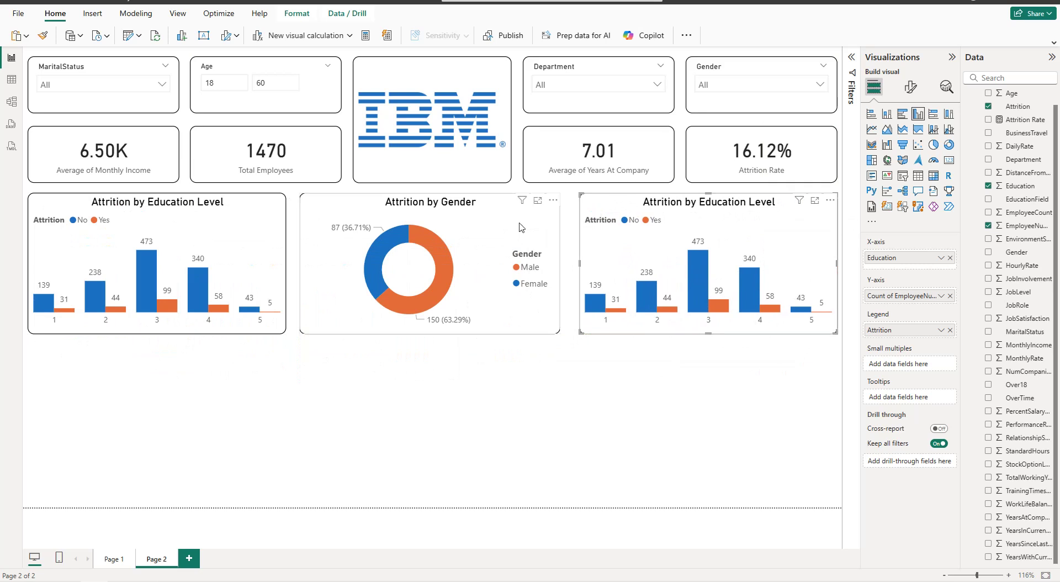
Step: Widen the middle donut chart slightly toward the right column chart to even out the gaps
left_click(536, 240)
left_click_drag(560, 262, 567, 264)
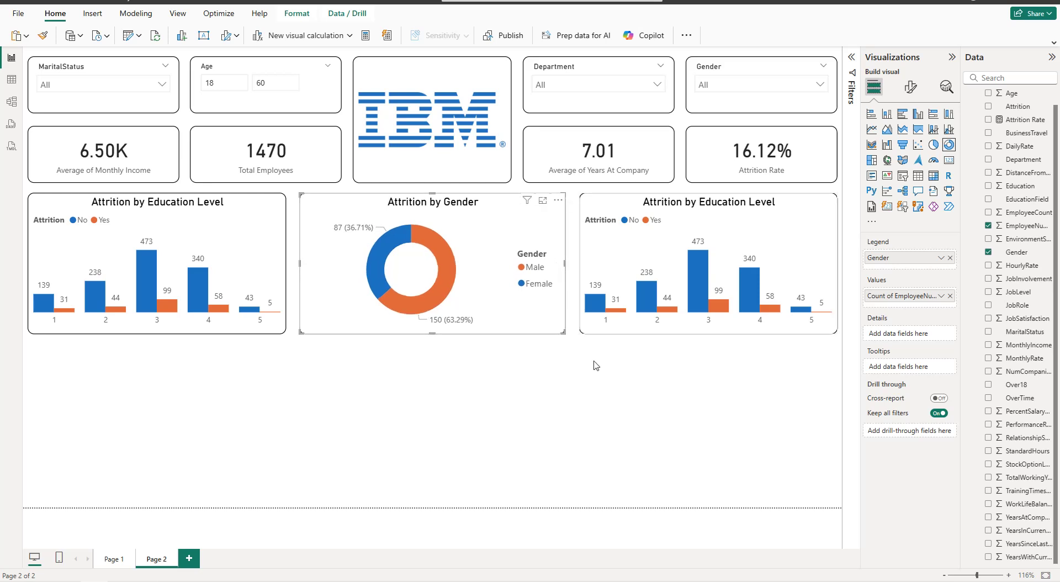
left_click(595, 385)
Step: Replace Education with Department on the rightmost chart's X-axis and title the chart "Attrition by Department"
left_click(667, 203)
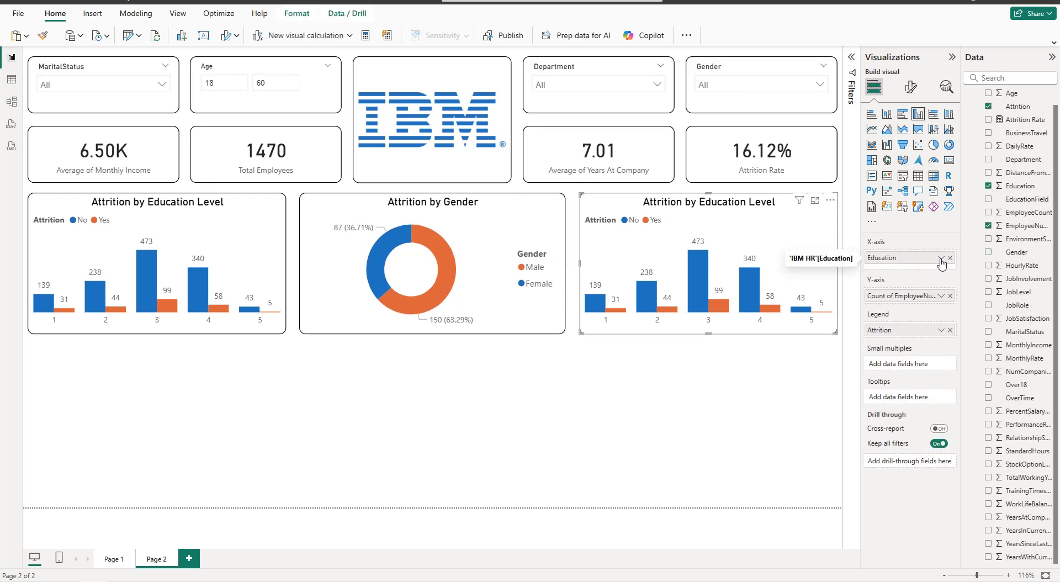
left_click(950, 257)
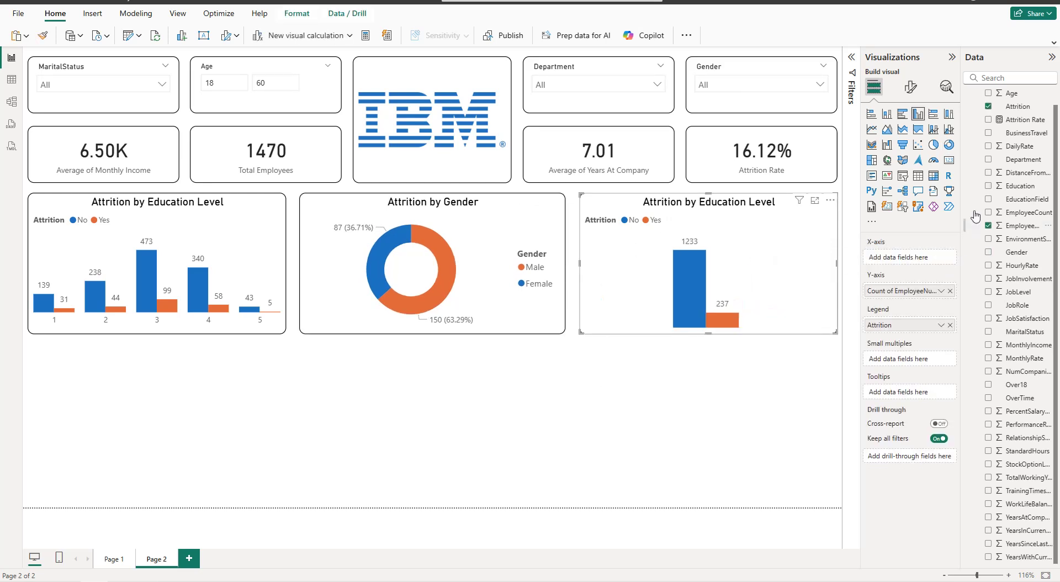
left_click(989, 160)
left_click(341, 386)
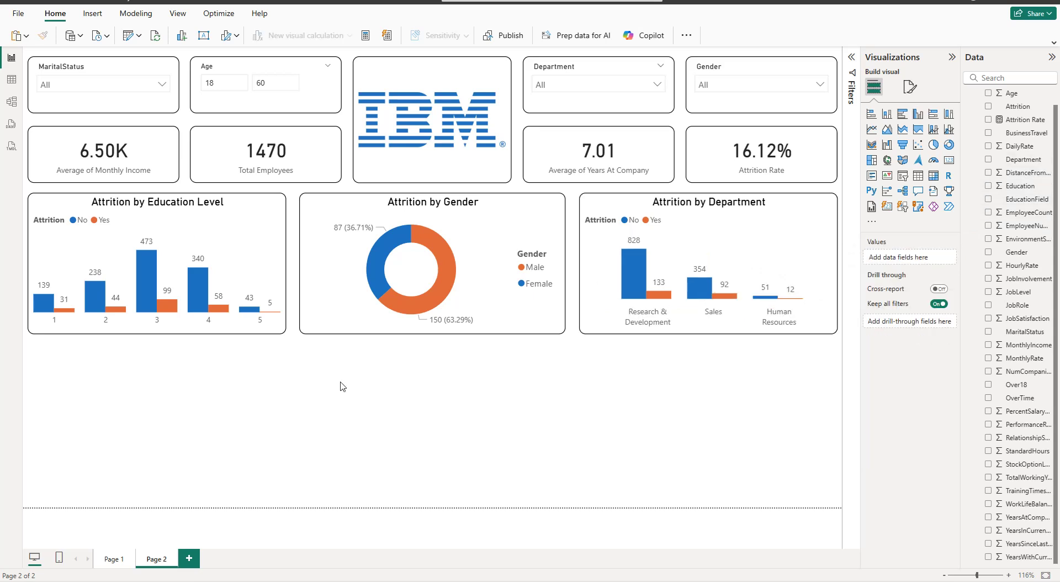
Step: Duplicate the Department chart below the donut chart, matching the donut's width and extending it down to near the page's bottom edge
left_click(610, 211)
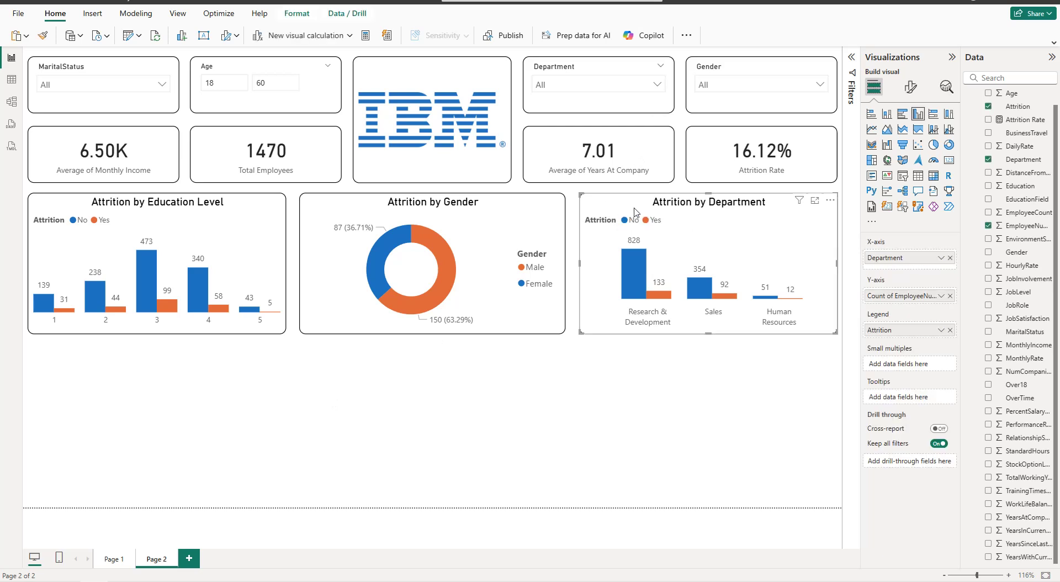
key("ctrl+c")
key("ctrl+v")
left_click_drag(634, 211, 356, 357)
left_click_drag(432, 485, 431, 500)
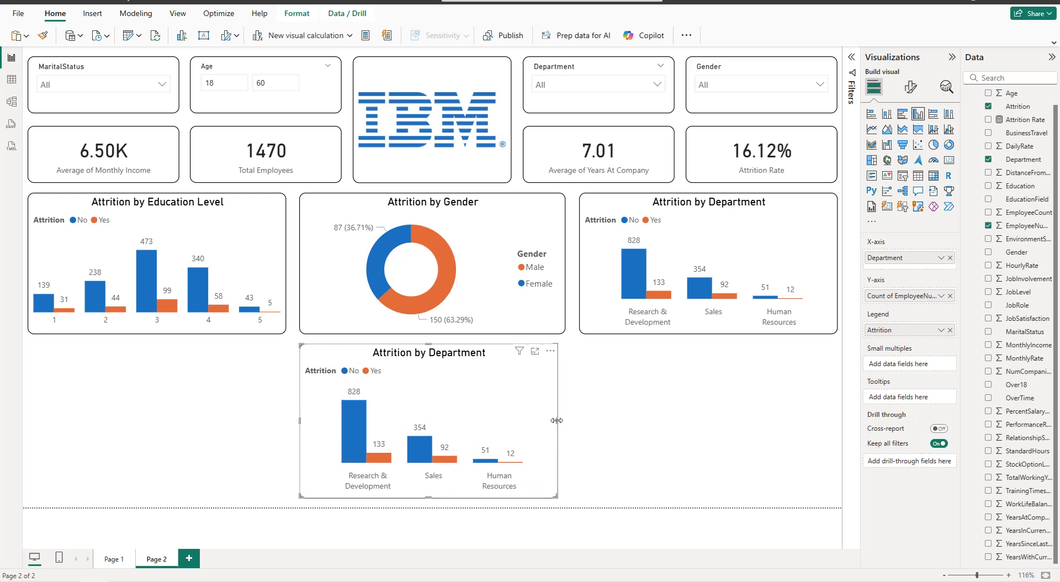
left_click_drag(564, 426, 565, 426)
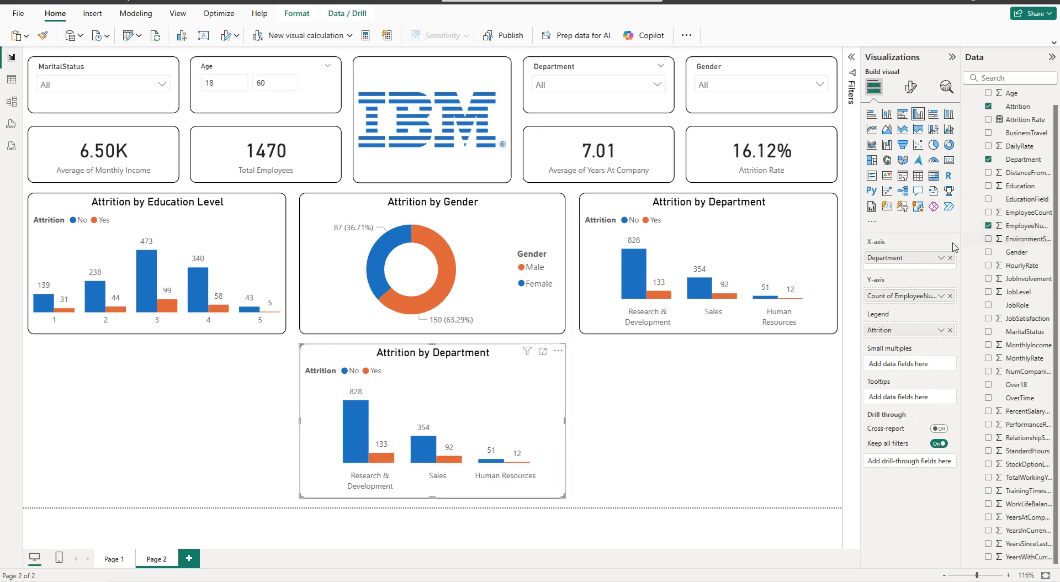
Step: Convert the lower Department copy to a stacked bar chart with WorkLifeBalance on the Y-axis and EmployeeNumber on the X-axis
left_click(950, 296)
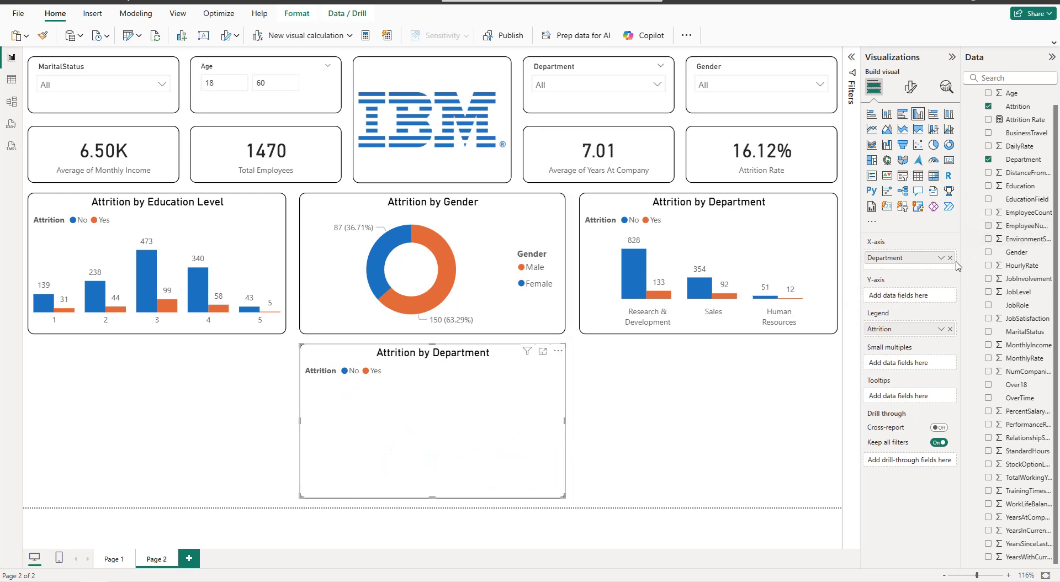
left_click(950, 258)
left_click(871, 115)
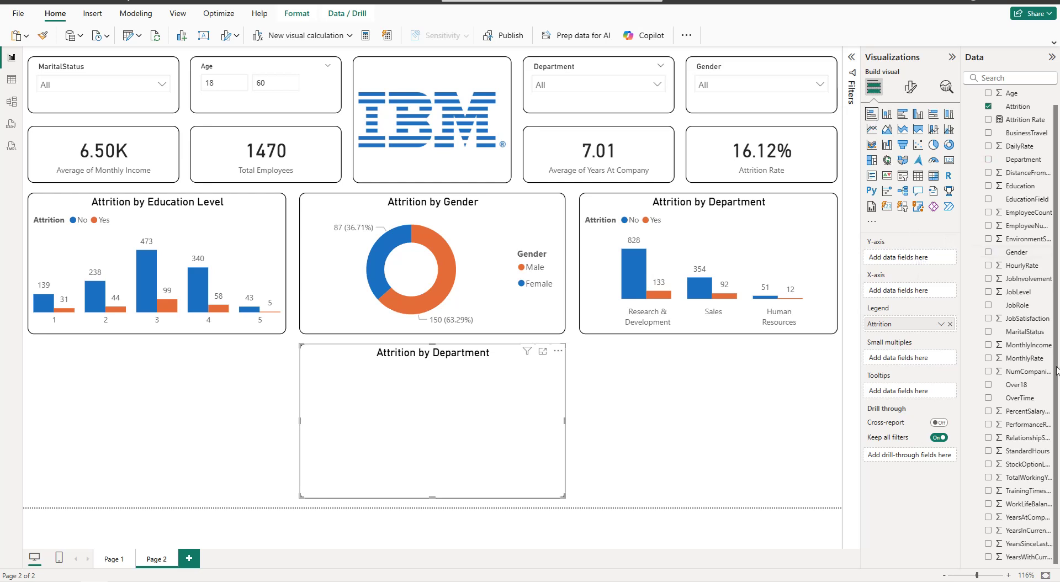
left_click(989, 504)
left_click_drag(897, 291, 897, 264)
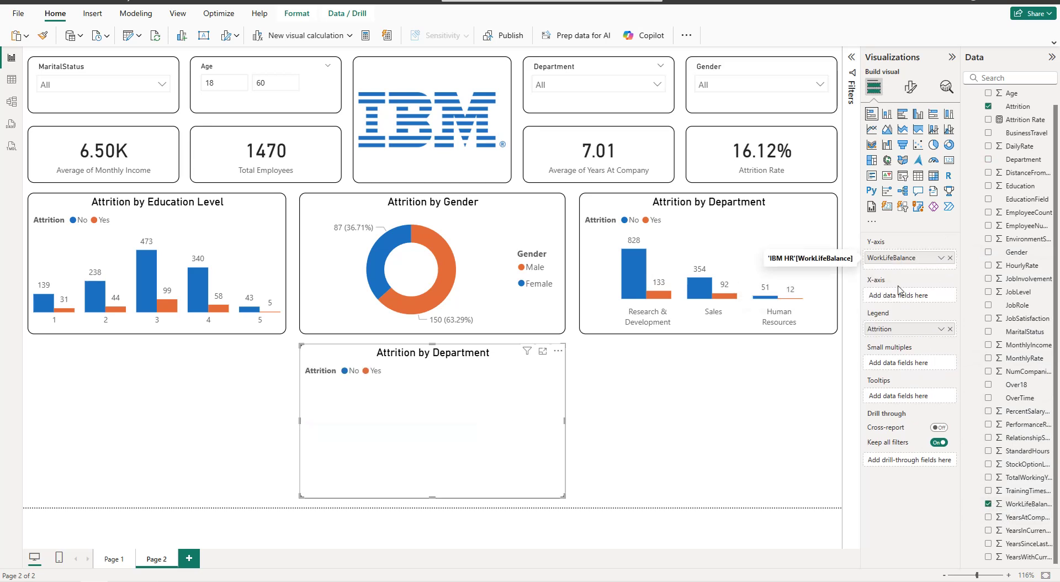
left_click(989, 225)
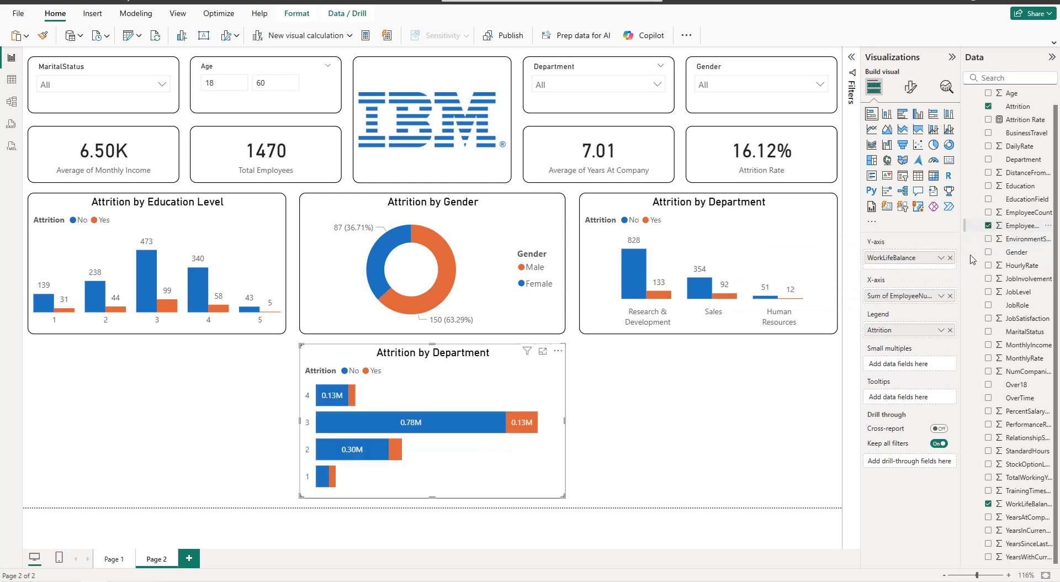
Step: Summarize EmployeeNumber by Count in the stacked bar chart, then duplicate the chart below Attrition by Department and match that chart's width
left_click(944, 297)
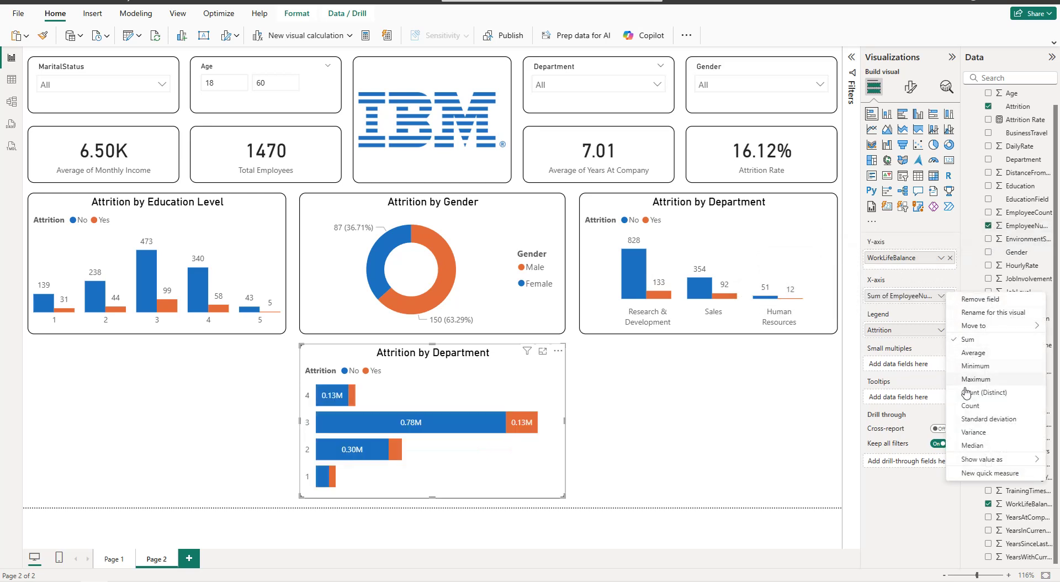
left_click(967, 406)
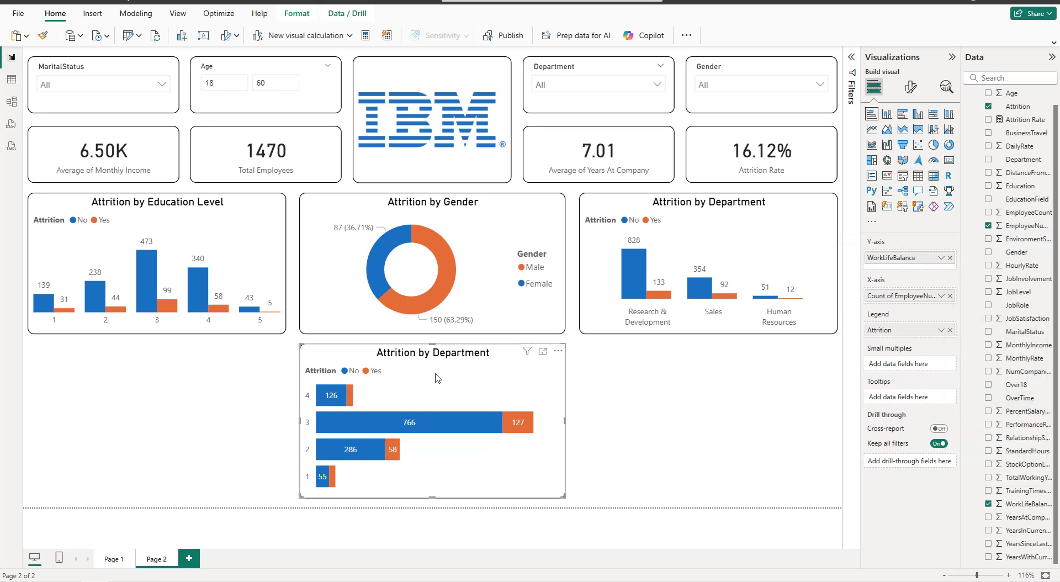
key("ctrl+c")
key("ctrl+v")
left_click_drag(437, 377, 720, 364)
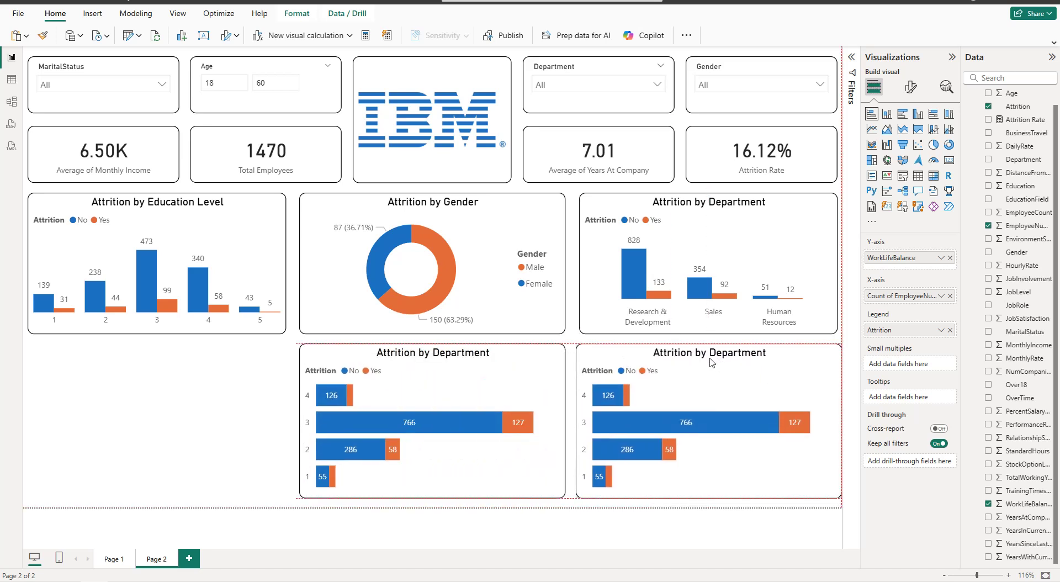
left_click_drag(709, 363, 704, 362)
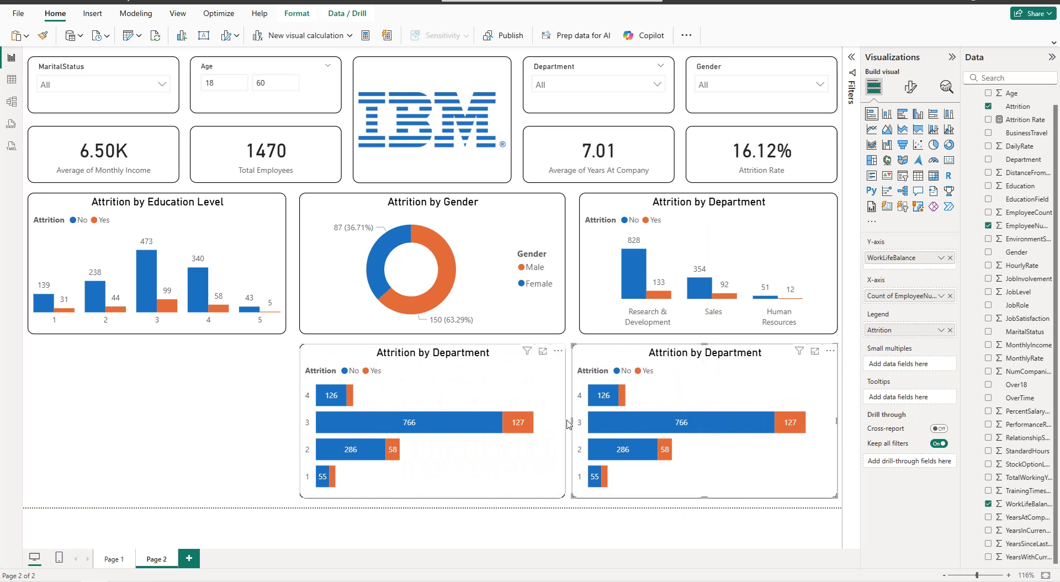
left_click_drag(573, 422, 580, 422)
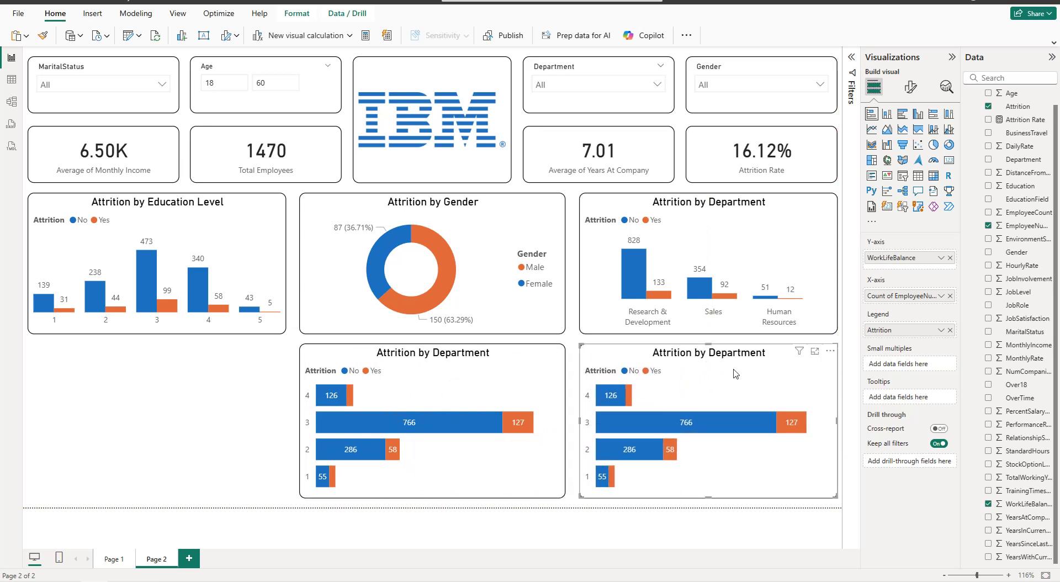
Step: Clear all fields from the duplicated bar chart and convert it to a scatter chart
left_click(950, 331)
left_click(951, 296)
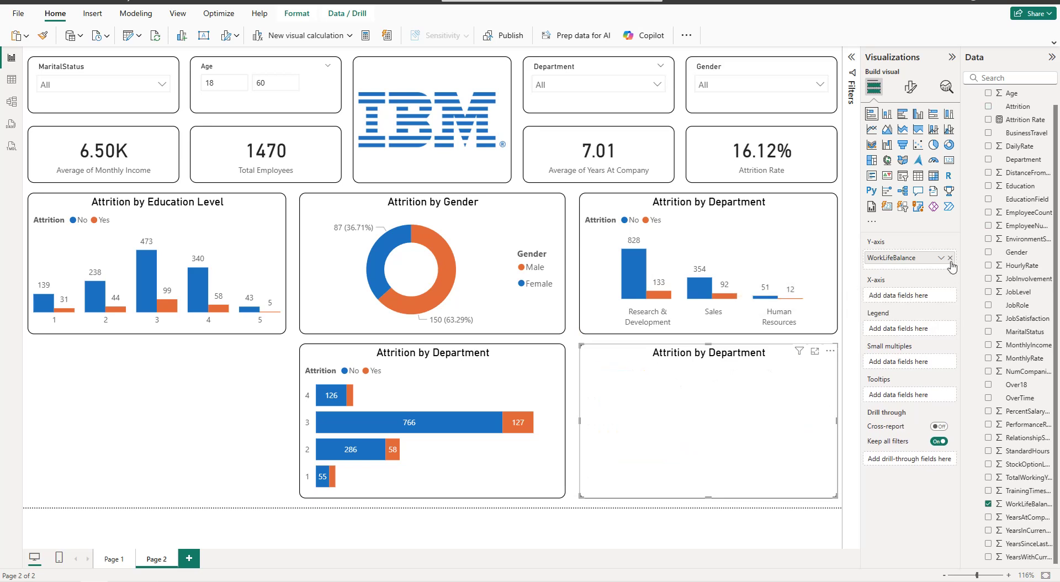
left_click(950, 258)
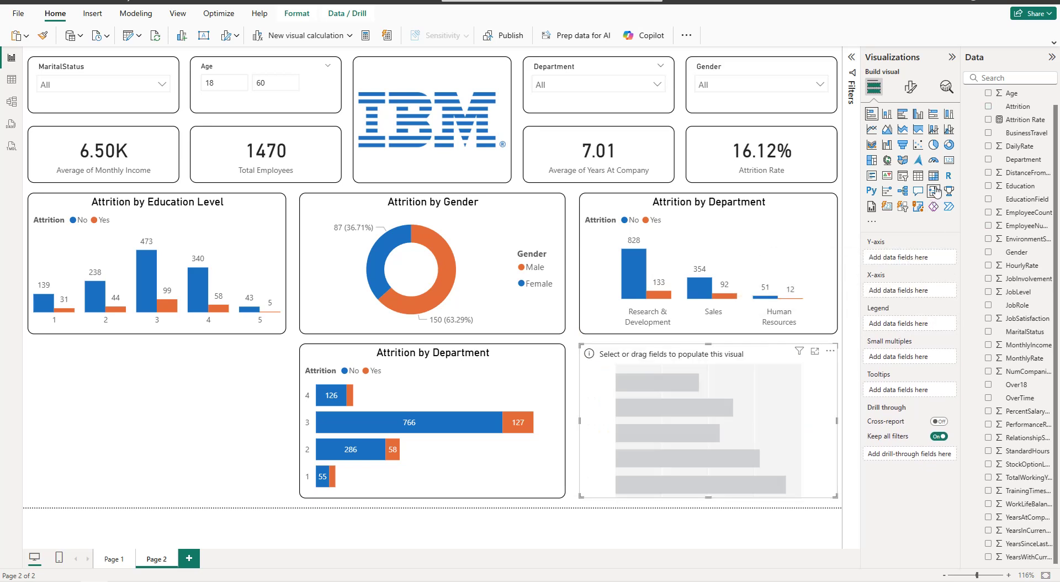
left_click(919, 145)
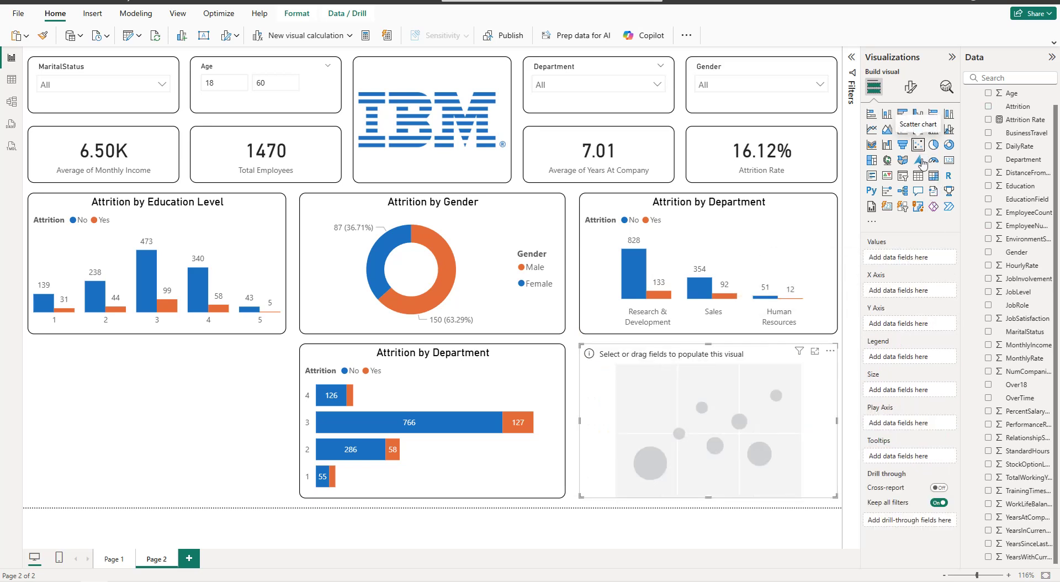
Step: Plot unsummarized Age on the scatter chart's X axis and unsummarized MonthlyIncome on its Y axis, with Attrition as legend
left_click_drag(1024, 99, 941, 297)
left_click(940, 292)
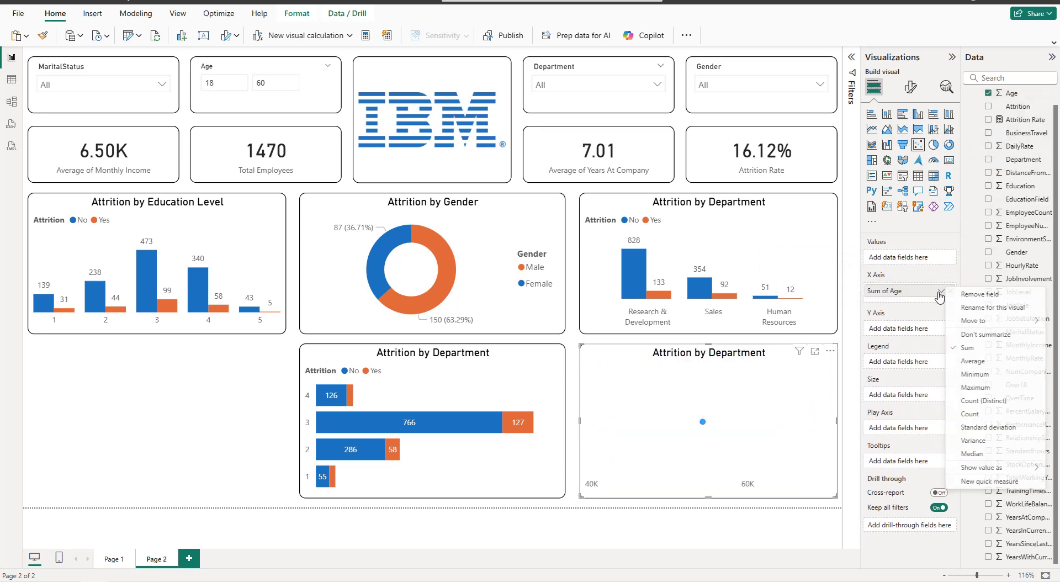
left_click(964, 333)
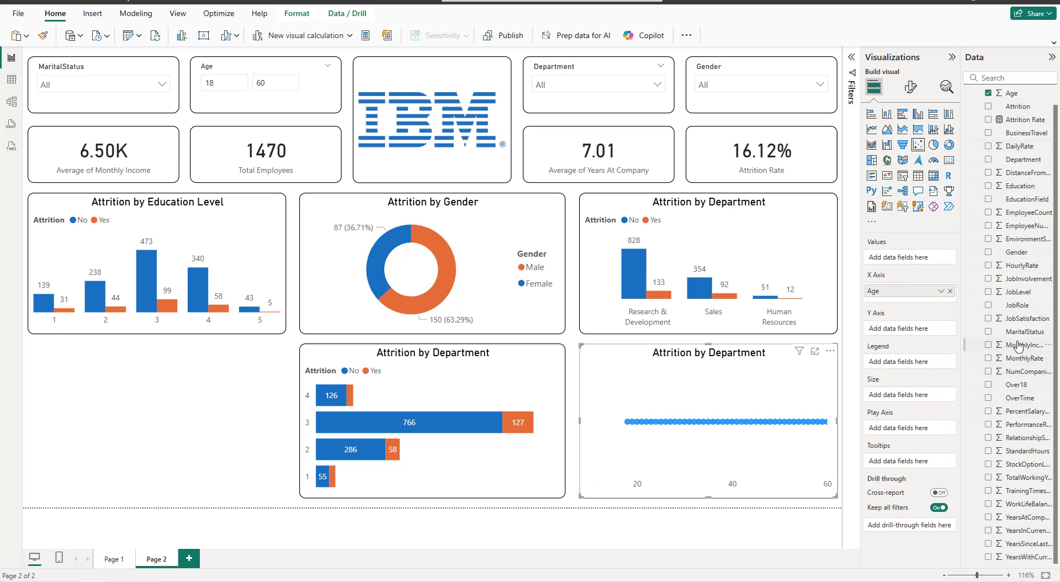
left_click_drag(1024, 346, 916, 329)
left_click(940, 329)
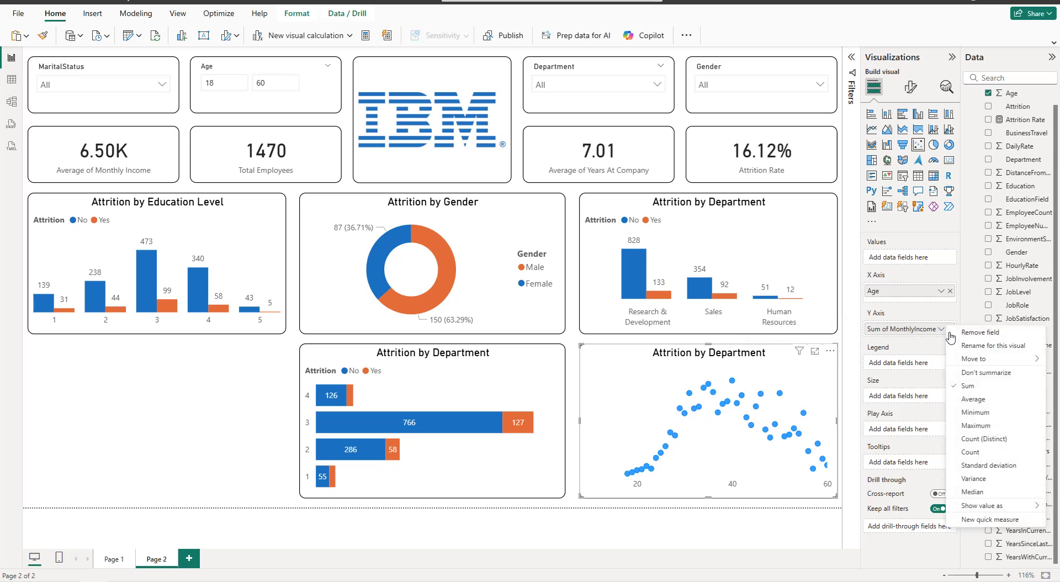
left_click(972, 372)
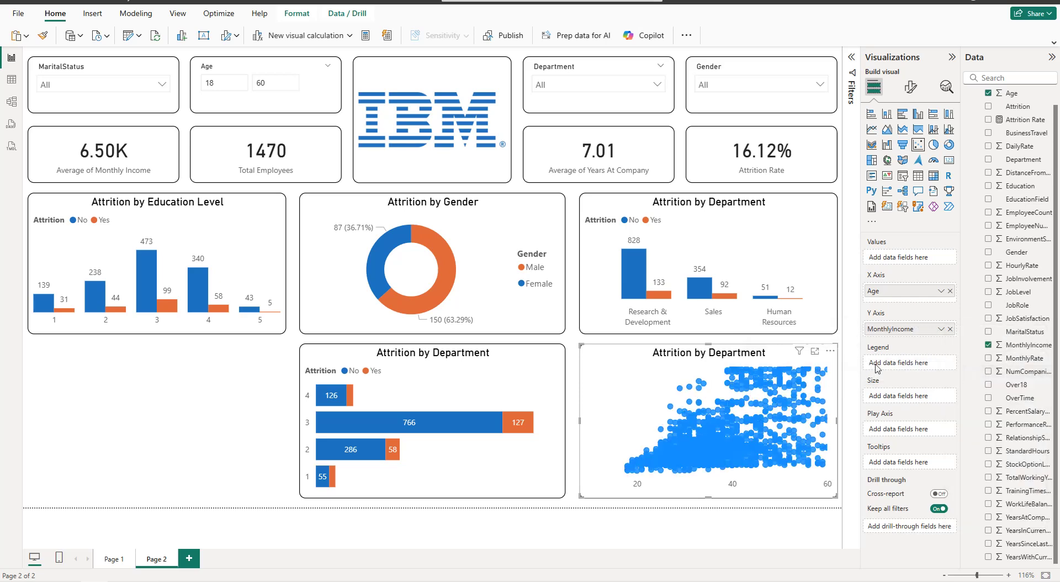
left_click_drag(1023, 116, 926, 369)
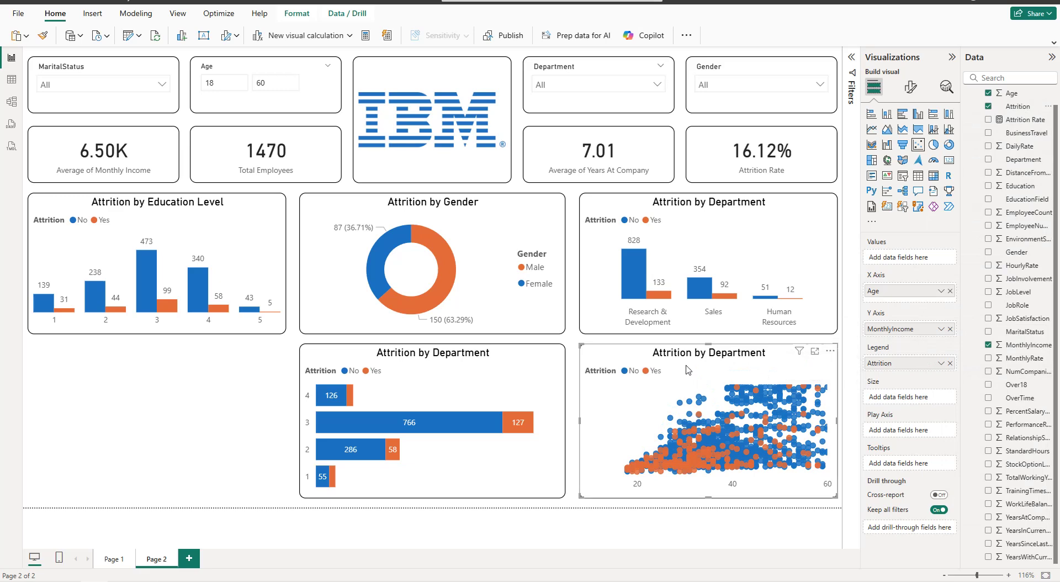
Step: Turn on the X-axis and Y-axis titles of the scatter chart
left_click(911, 87)
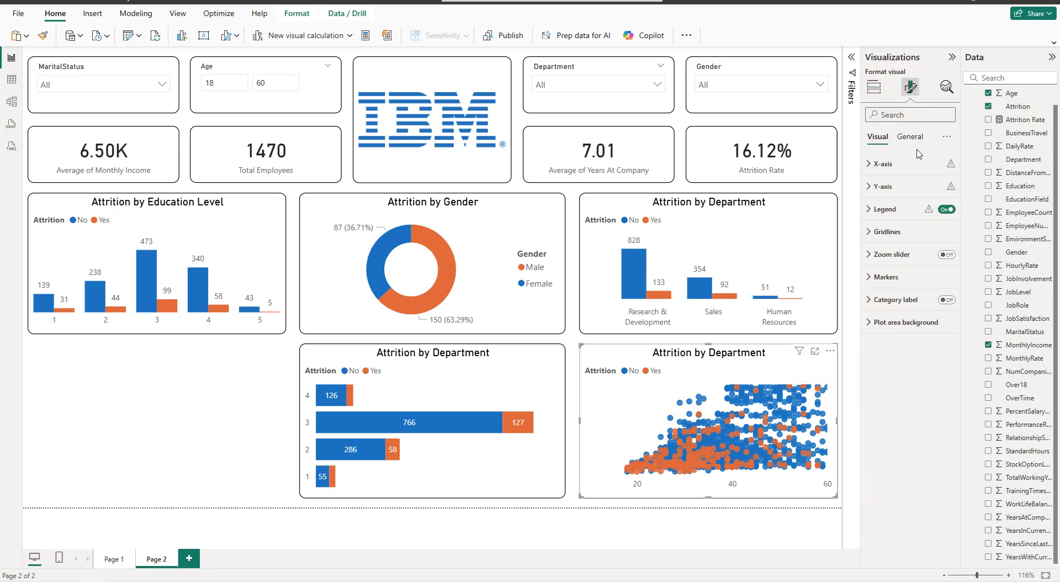
left_click(910, 165)
left_click(942, 369)
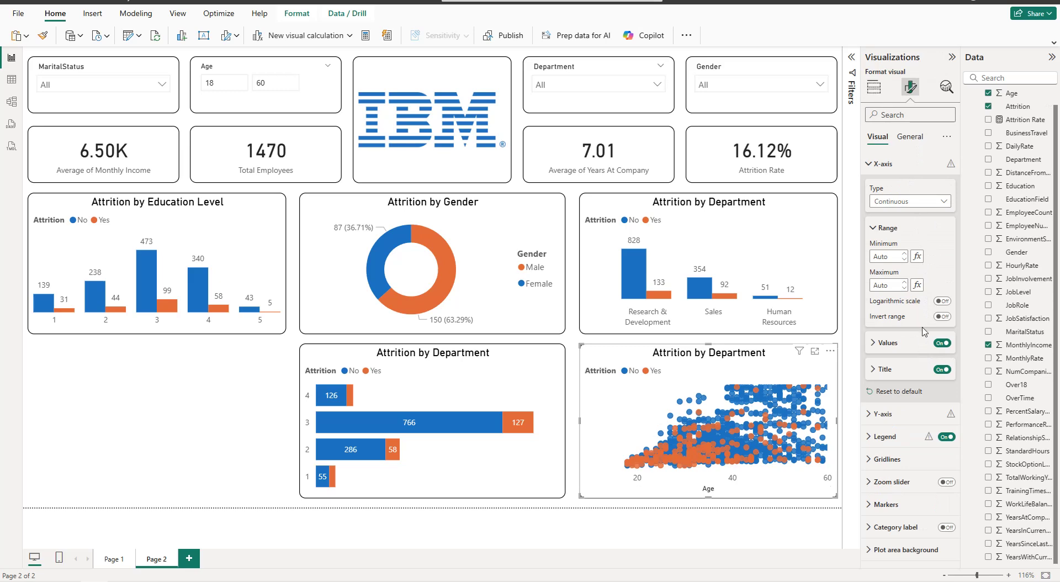
left_click(902, 163)
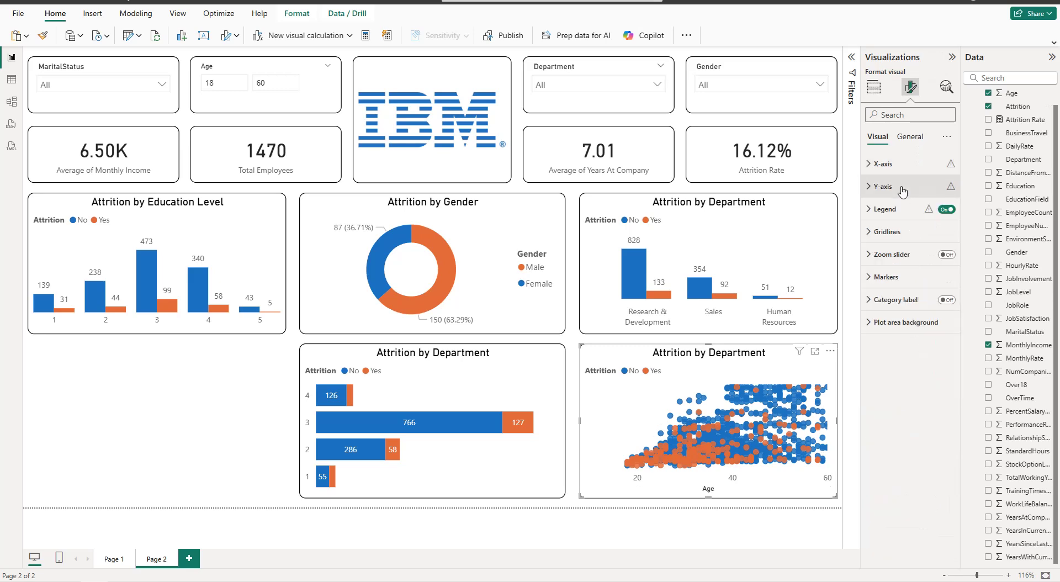
left_click(917, 186)
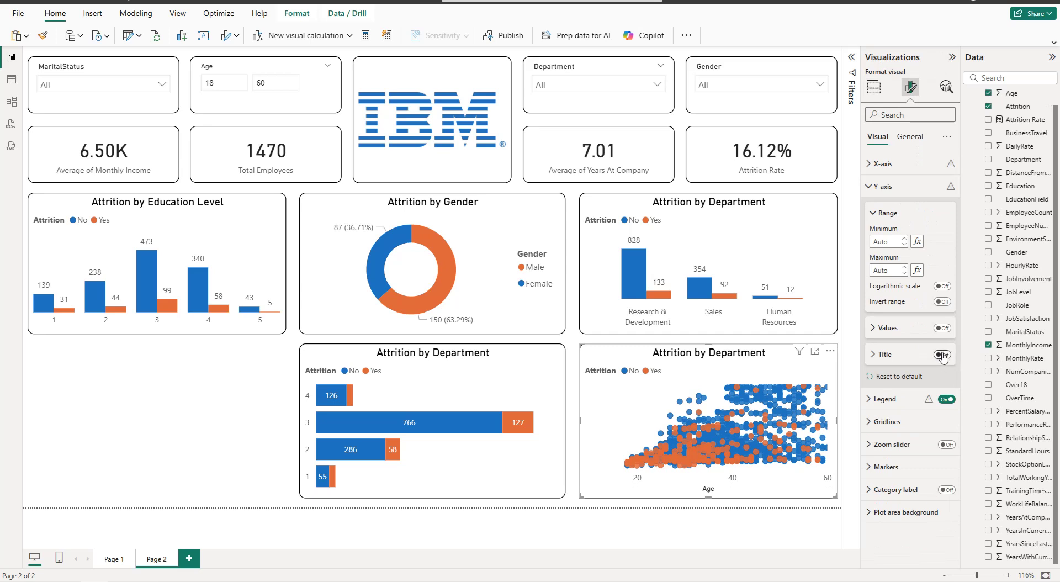
left_click(943, 355)
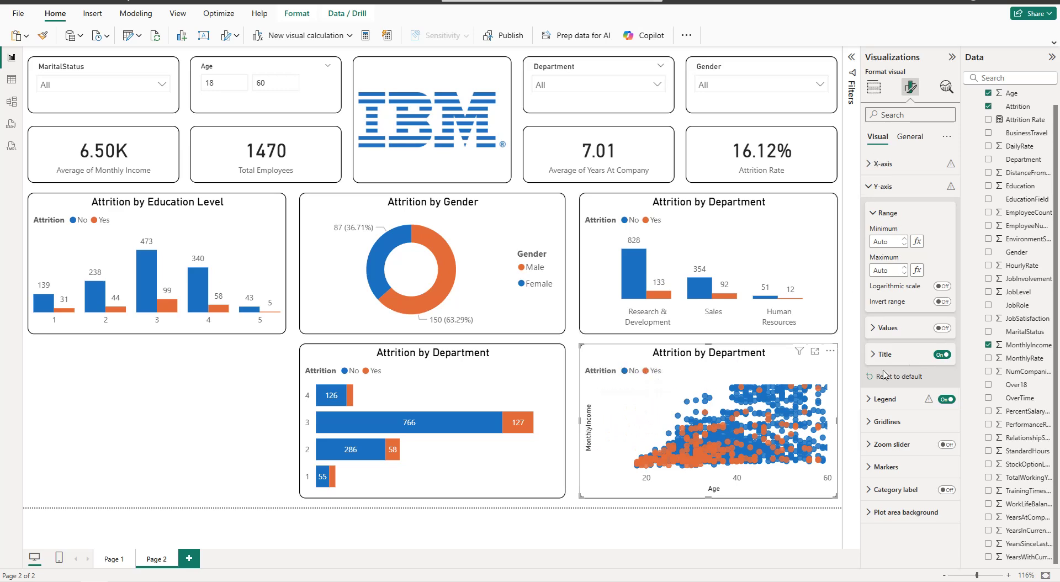
Step: Change the scatter chart's markers to diamonds with a size multiplier of -20
left_click(904, 465)
scroll(910, 449, "down", 2)
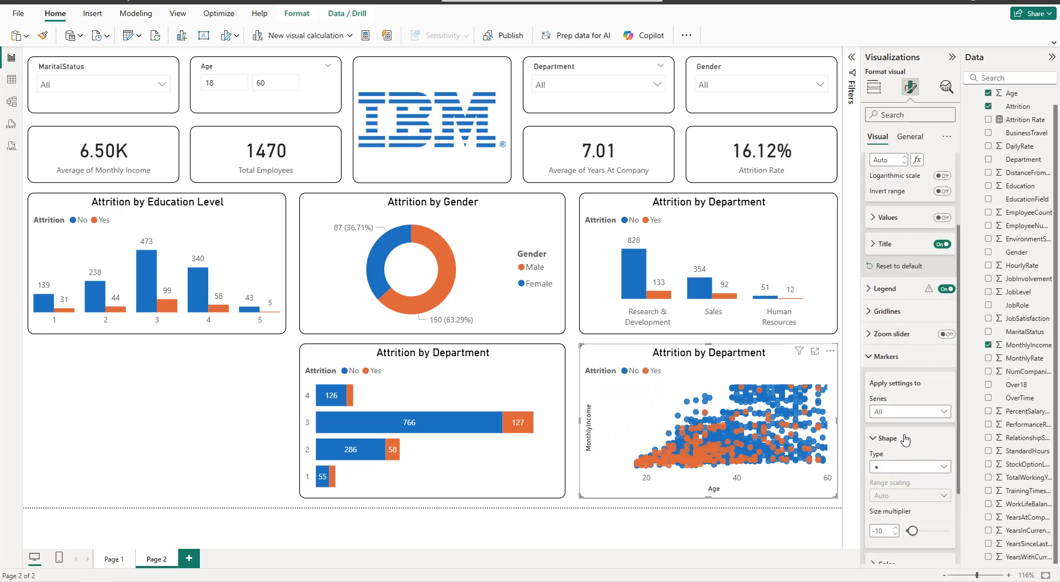
left_click(894, 467)
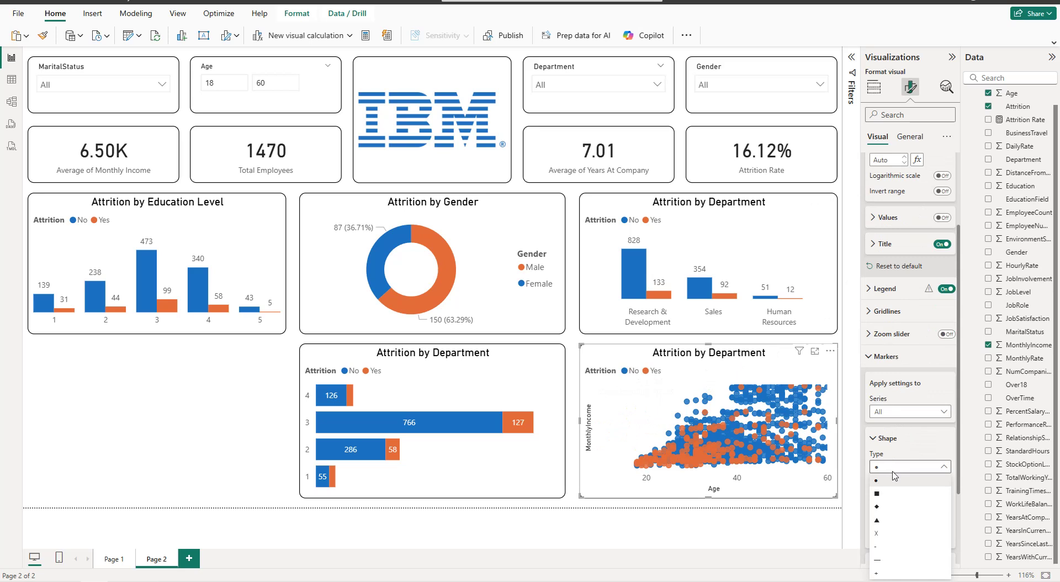
left_click(878, 506)
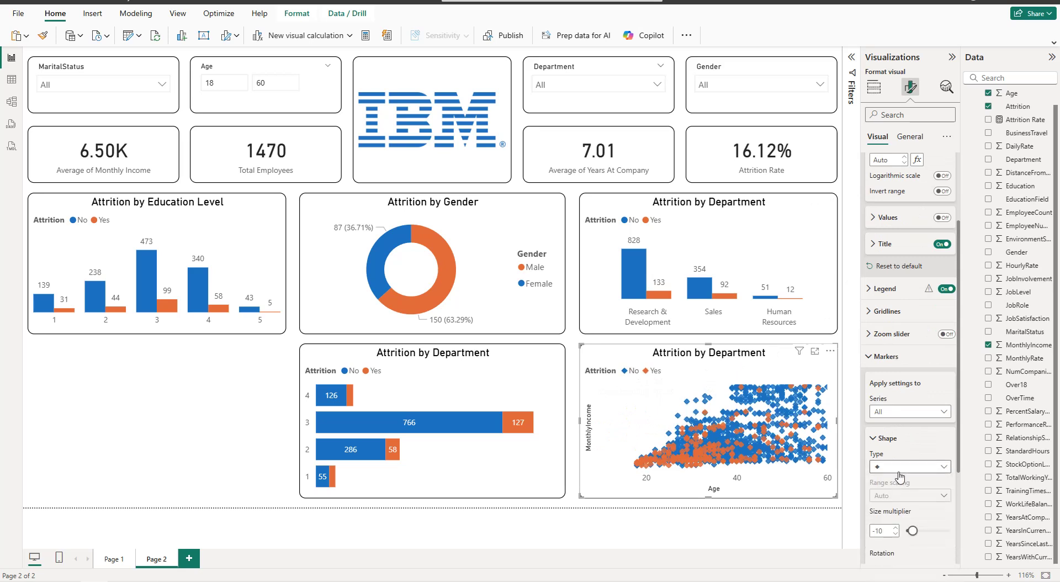
scroll(901, 477, "down", 1)
scroll(906, 470, "down", 1)
left_click_drag(913, 421, 899, 420)
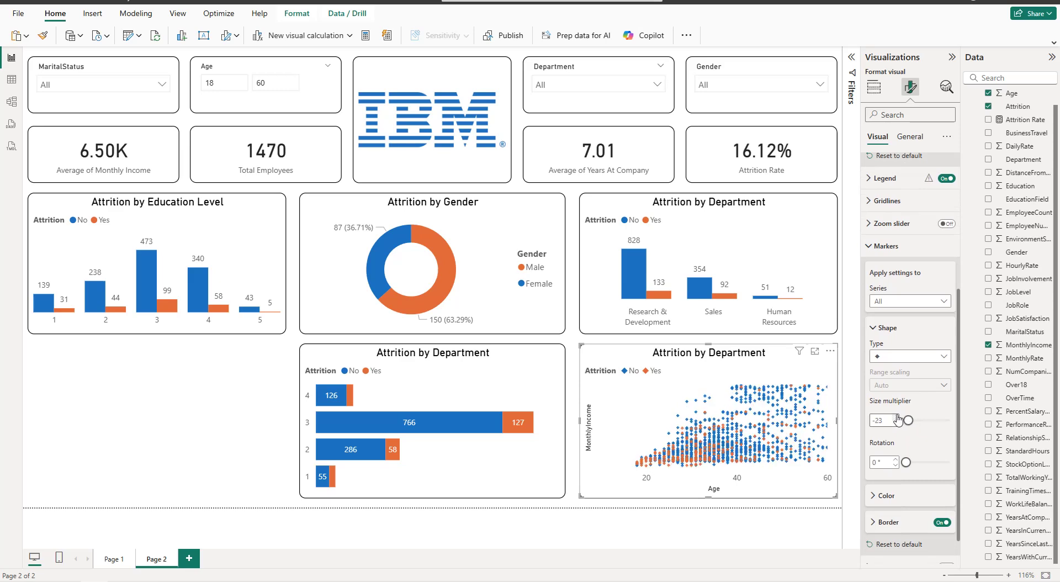
left_click(896, 424)
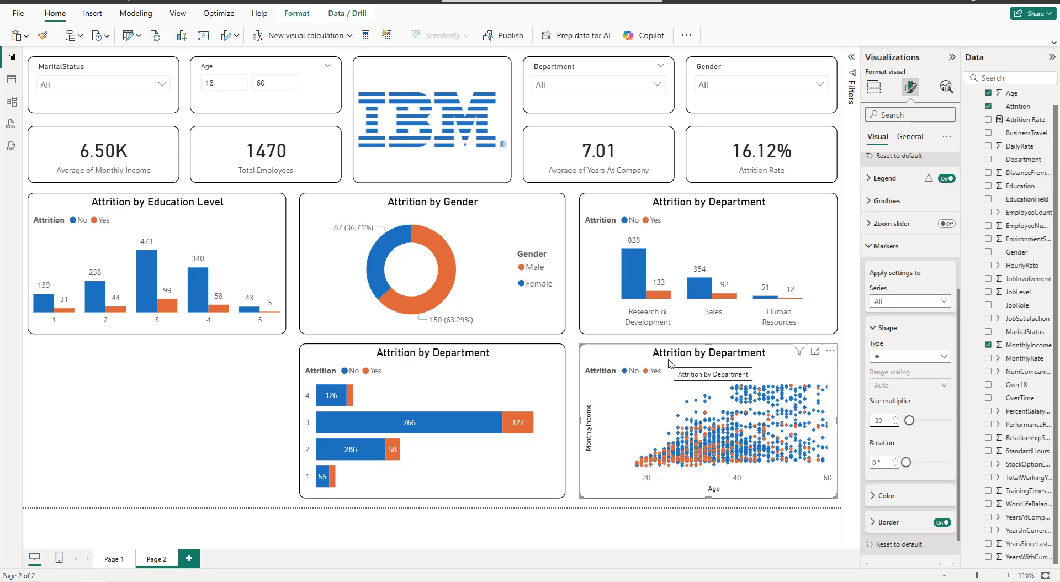
Step: Title the scatter chart "Age vs Monthly Income"
left_click(910, 137)
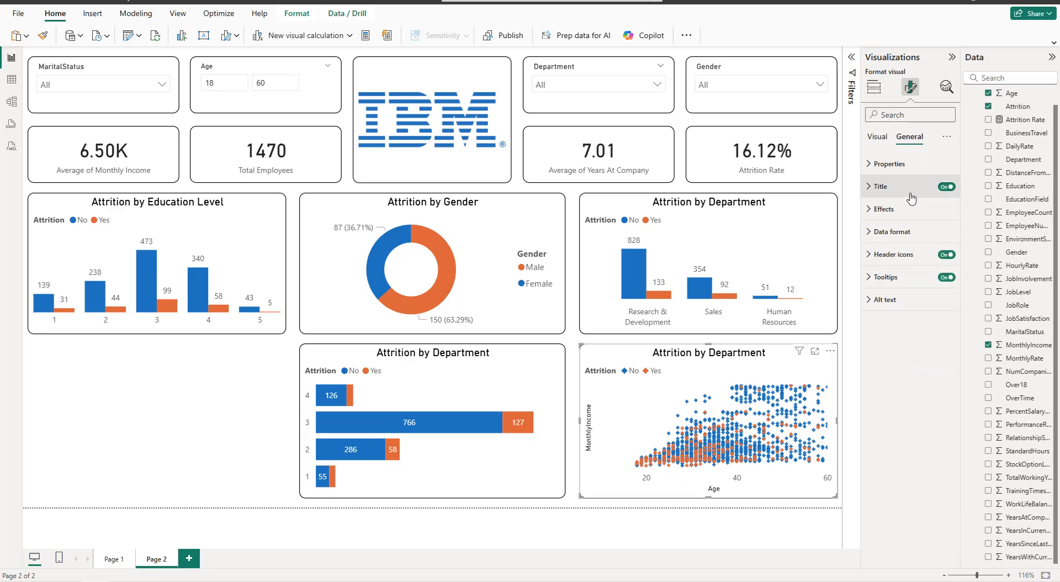
left_click(910, 192)
triple_click(893, 243)
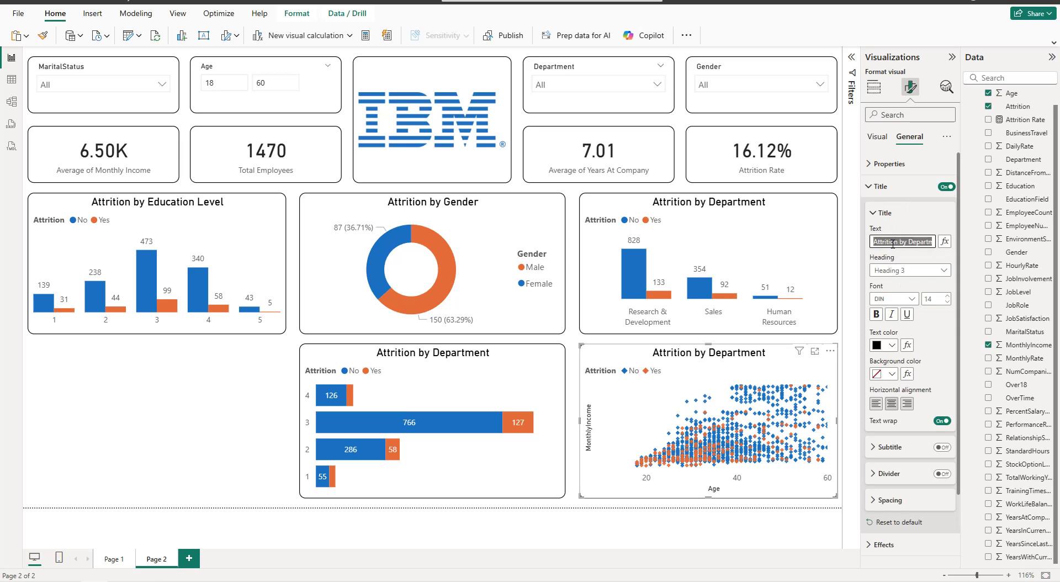
type("Age vs Mon")
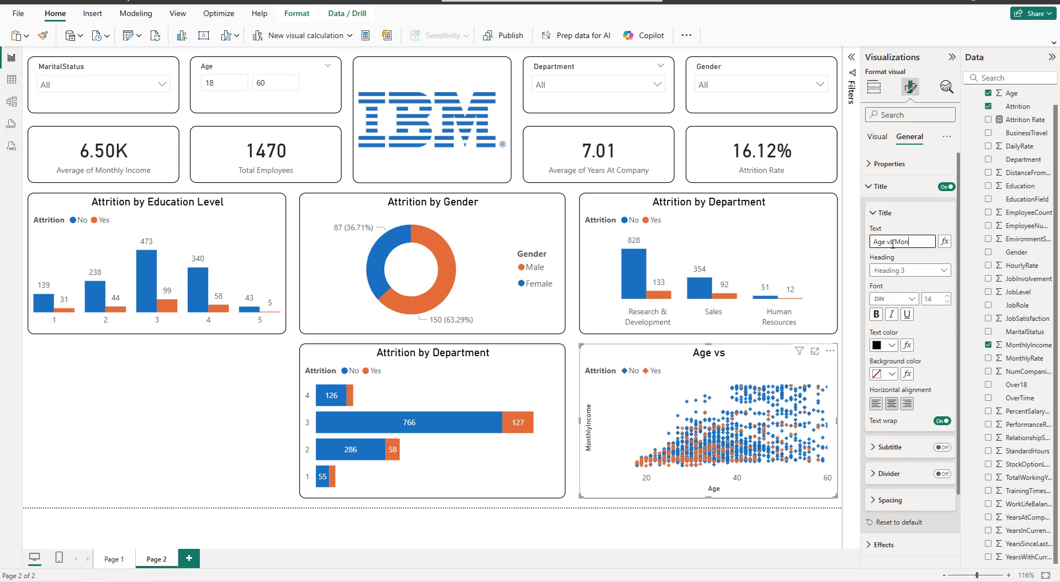
type("th")
type("ly Income")
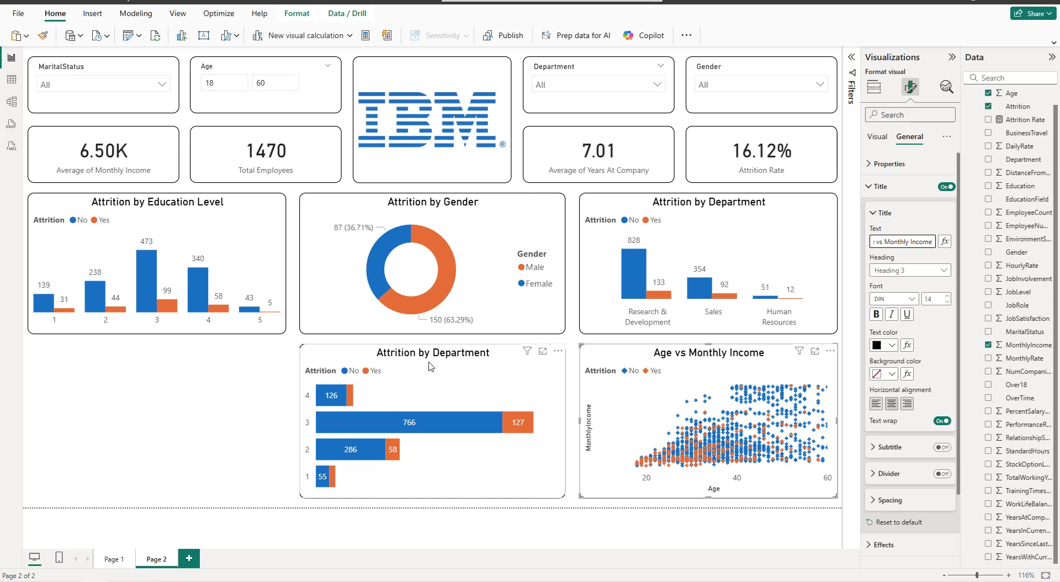
Step: Add a matrix in the empty lower-row space with JobRole as rows, JobSatisfaction as columns and Attrition Rate as values
left_click(262, 369)
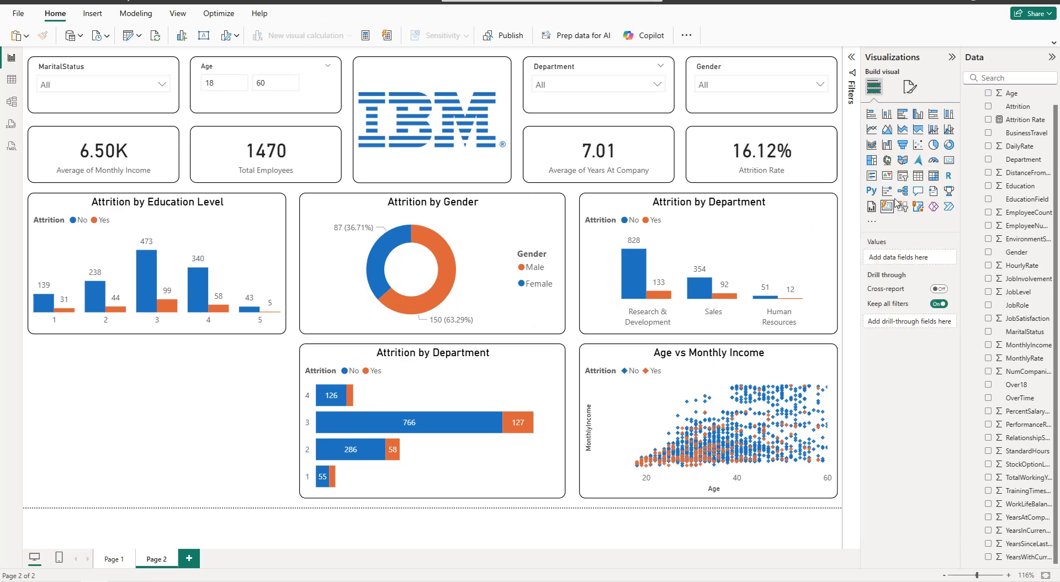
left_click(932, 176)
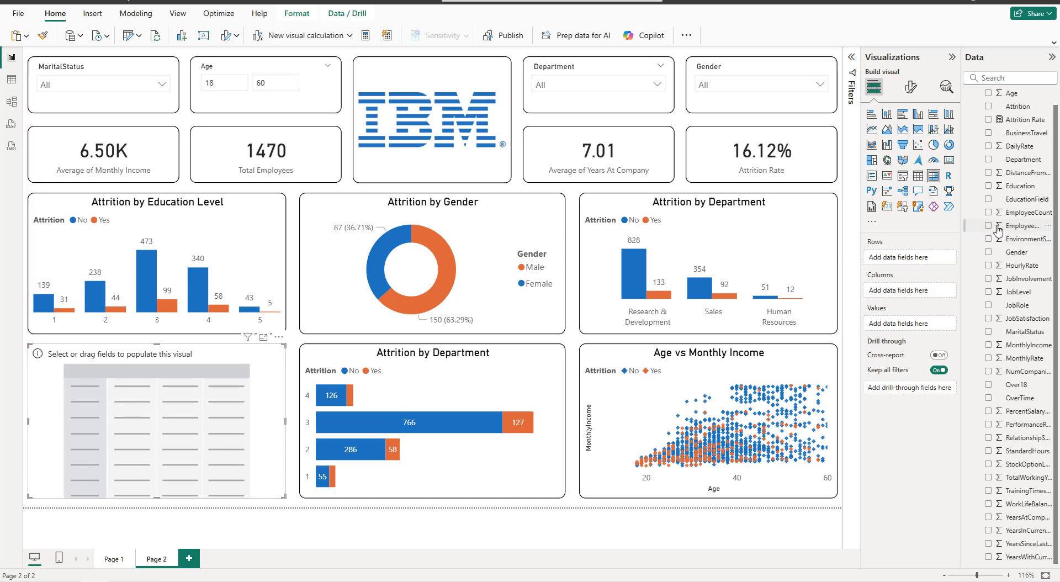
left_click(989, 319)
left_click_drag(908, 325, 912, 293)
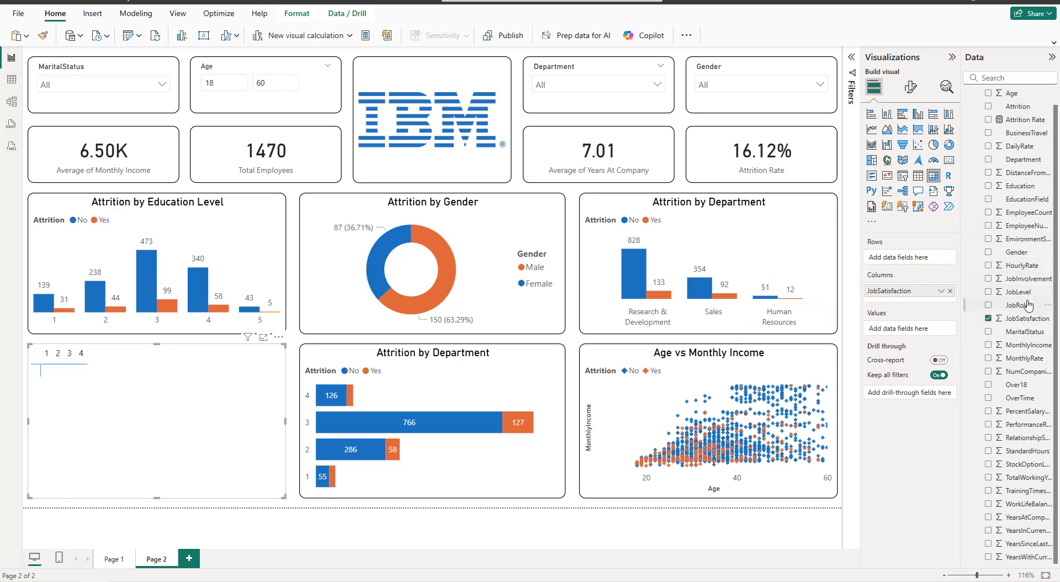
left_click_drag(1027, 309, 927, 259)
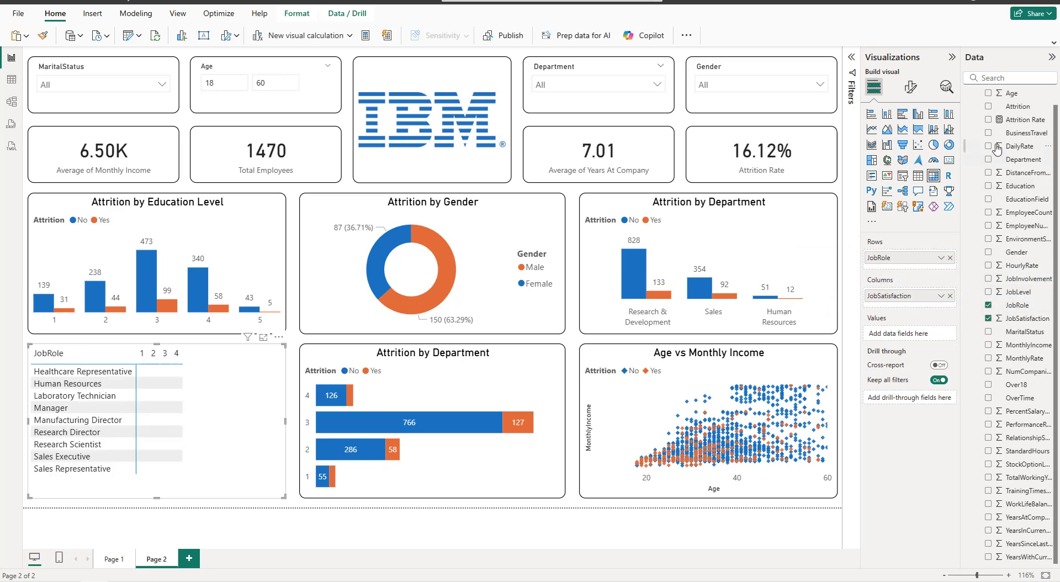
left_click(988, 121)
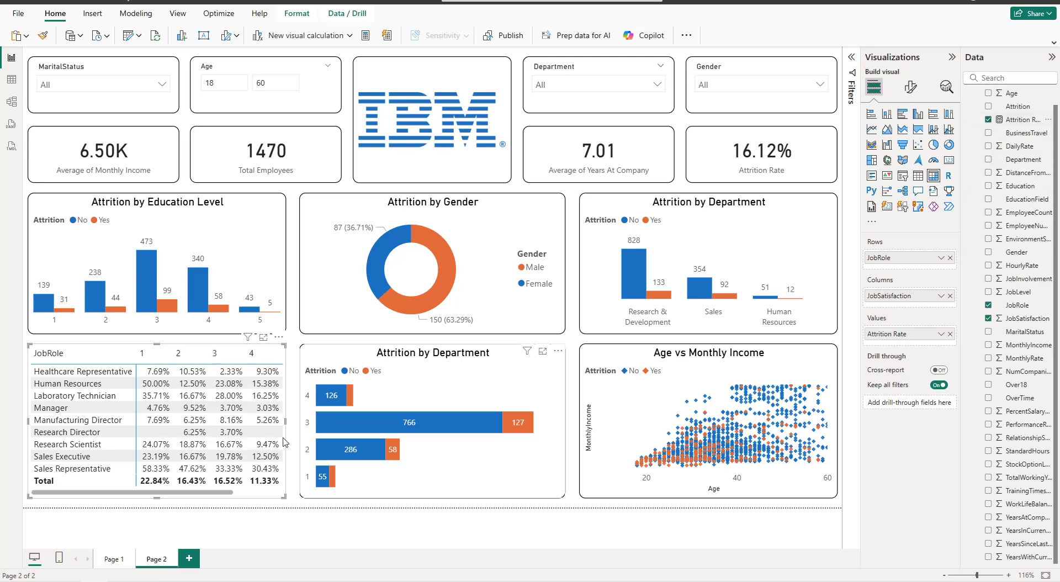
Step: Set the matrix values' font size to 8 and turn off its column and row subtotals
left_click(912, 88)
left_click(936, 232)
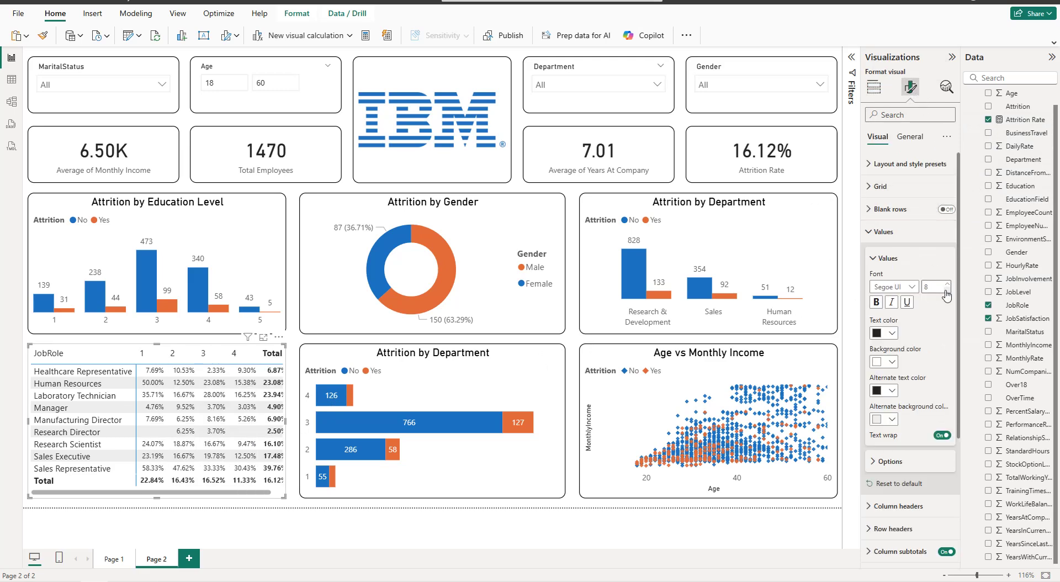
scroll(946, 298, "down", 3)
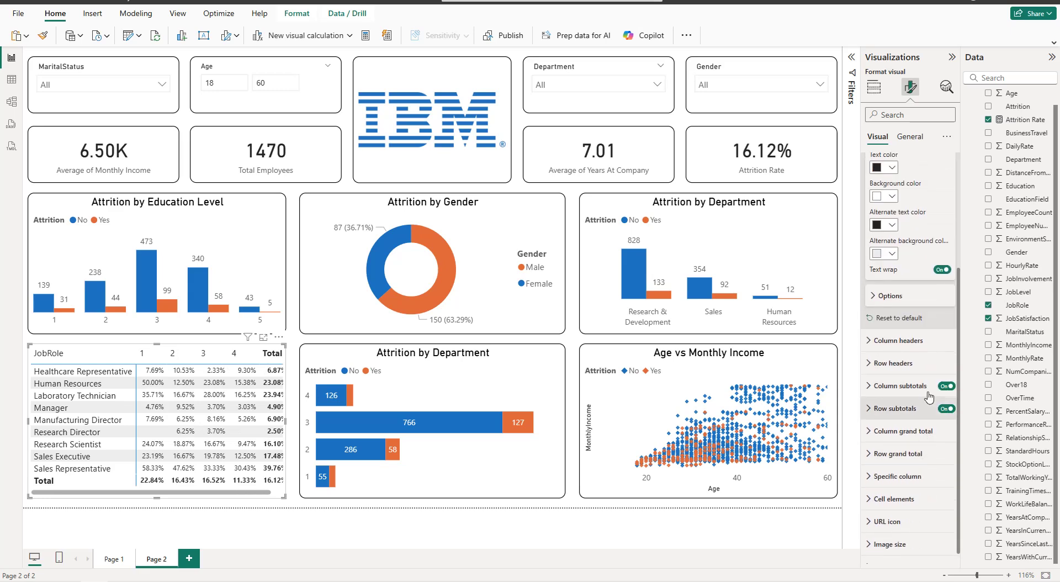
left_click(947, 386)
left_click(946, 409)
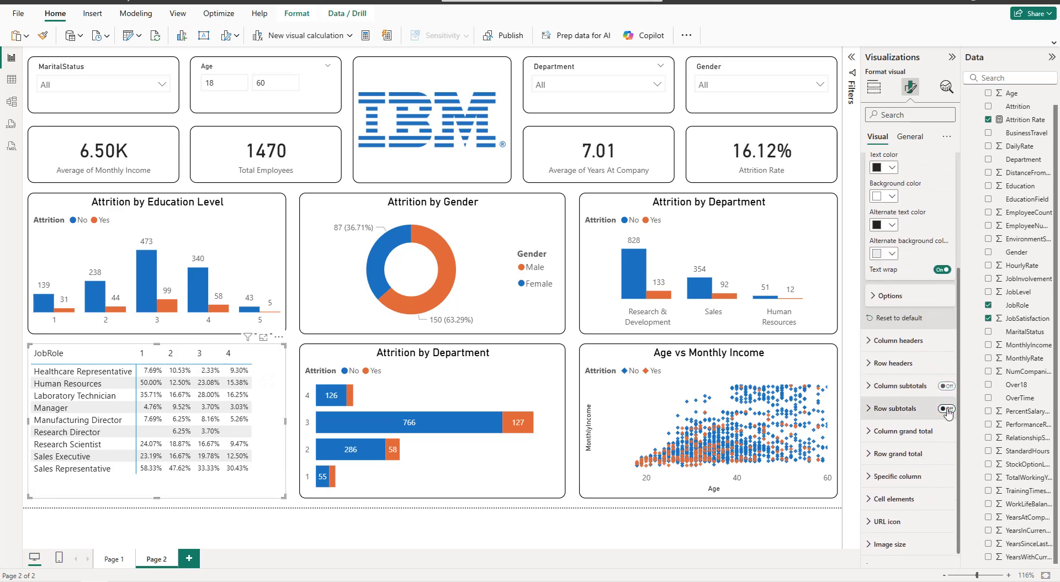
Step: Set the matrix values' font size to 10
scroll(948, 413, "up", 3)
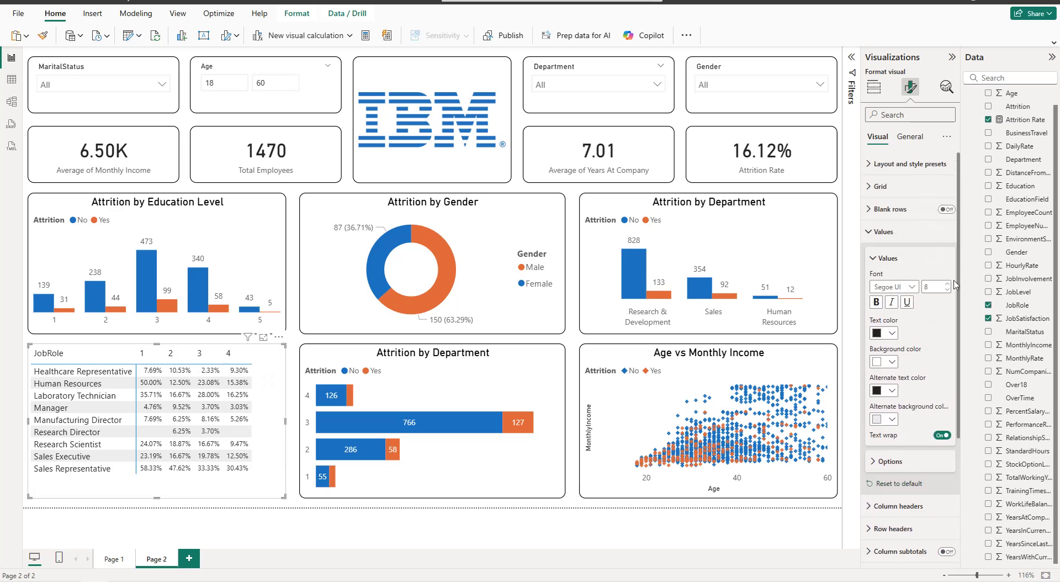
left_click(948, 283)
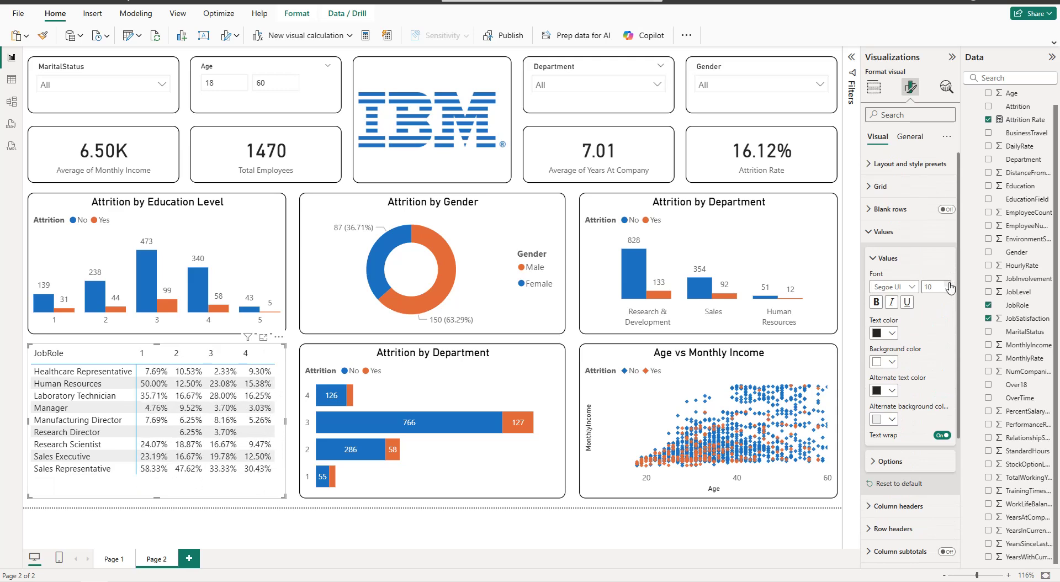
Step: Change the stacked bar chart's title to "Attrition by Work Life Balance"
left_click(494, 360)
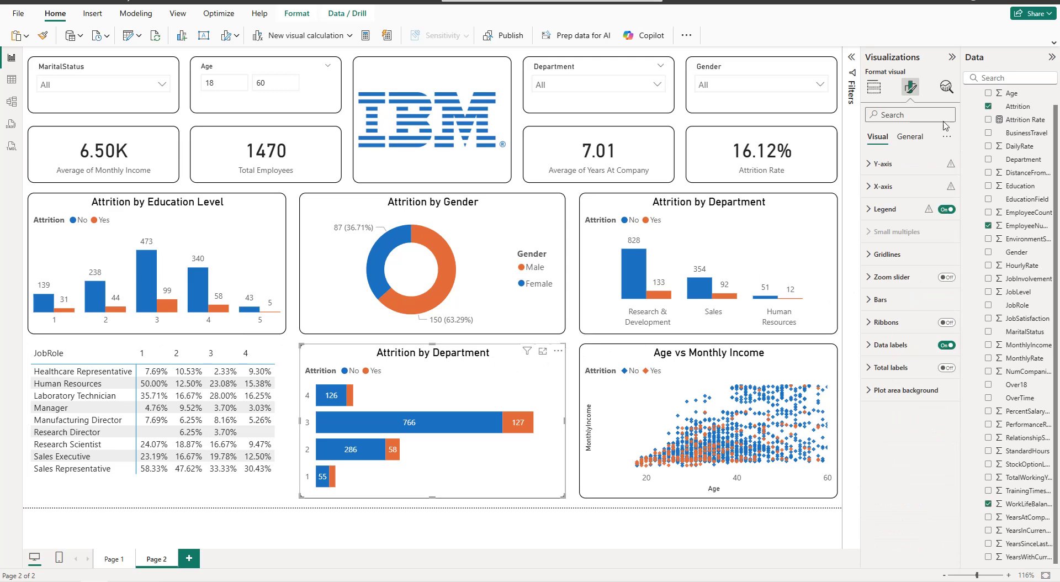
left_click(909, 137)
left_click(908, 187)
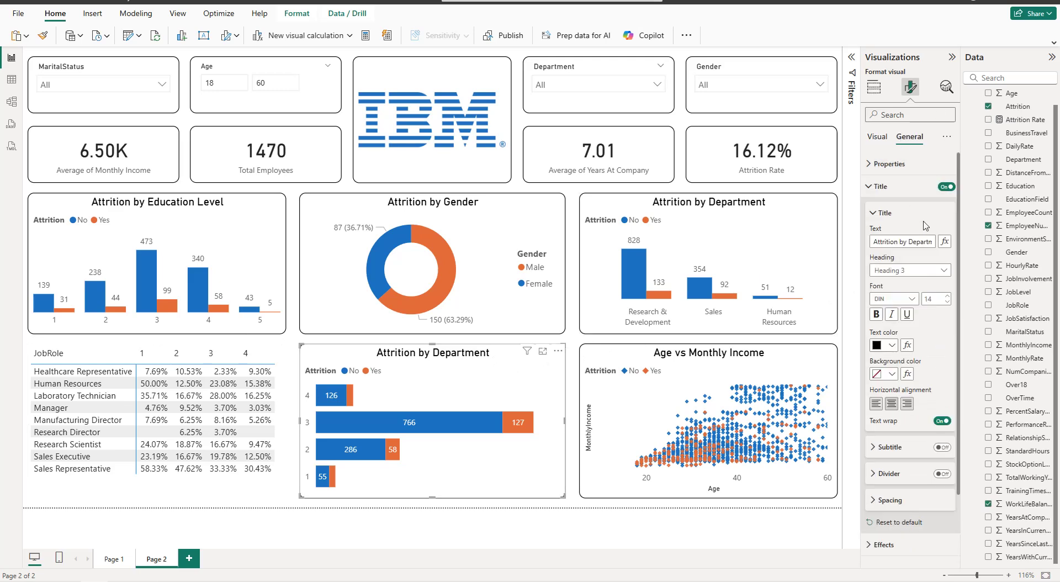
double_click(932, 242)
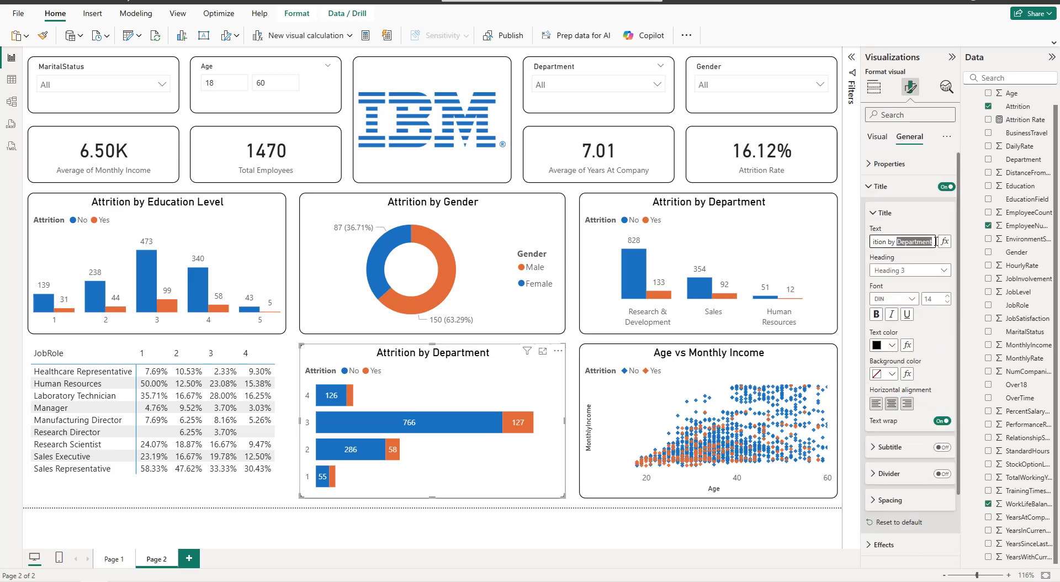
type("Work ")
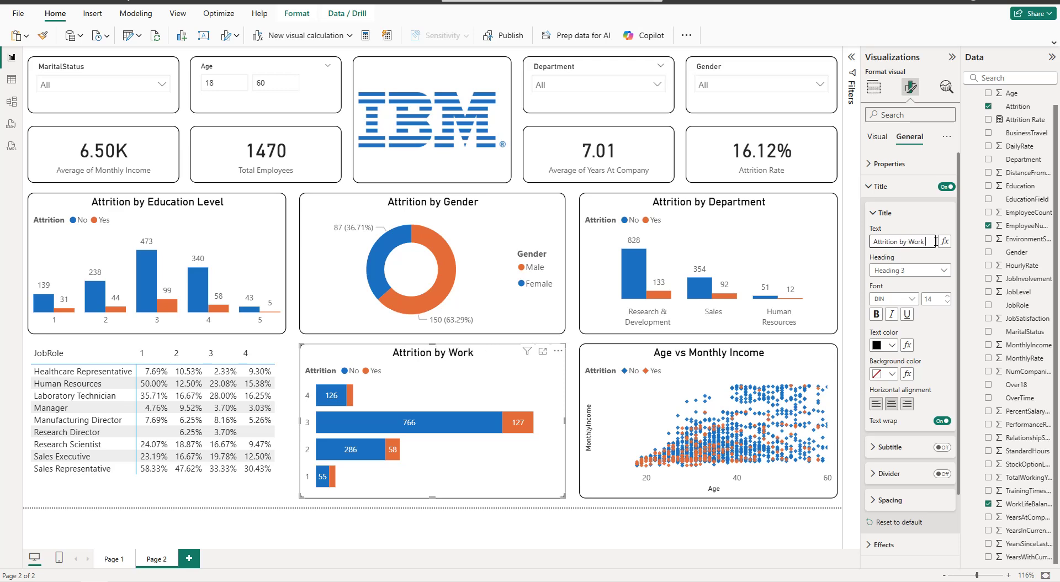
type("Li")
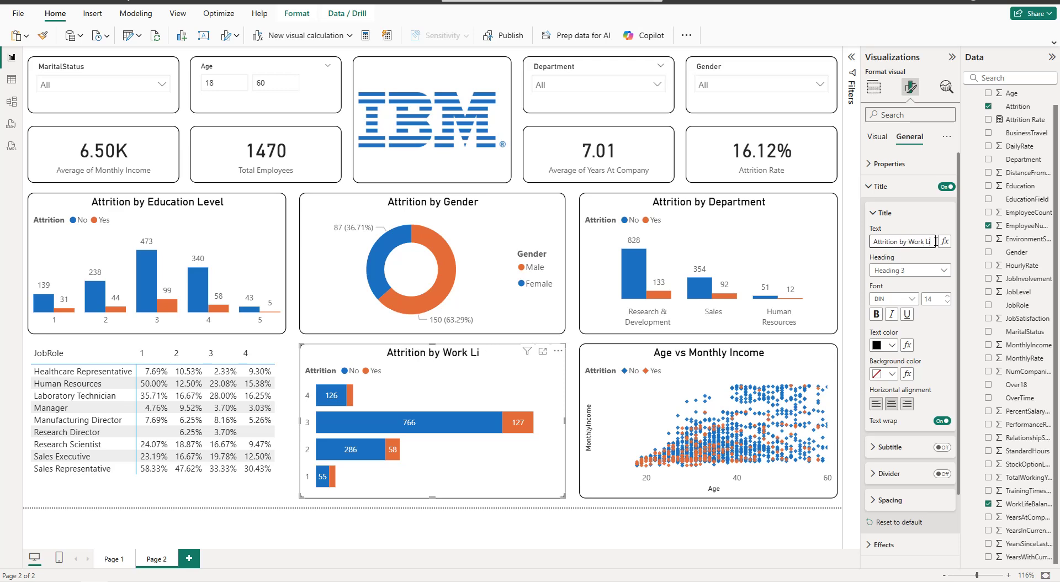
type("fe Balcance")
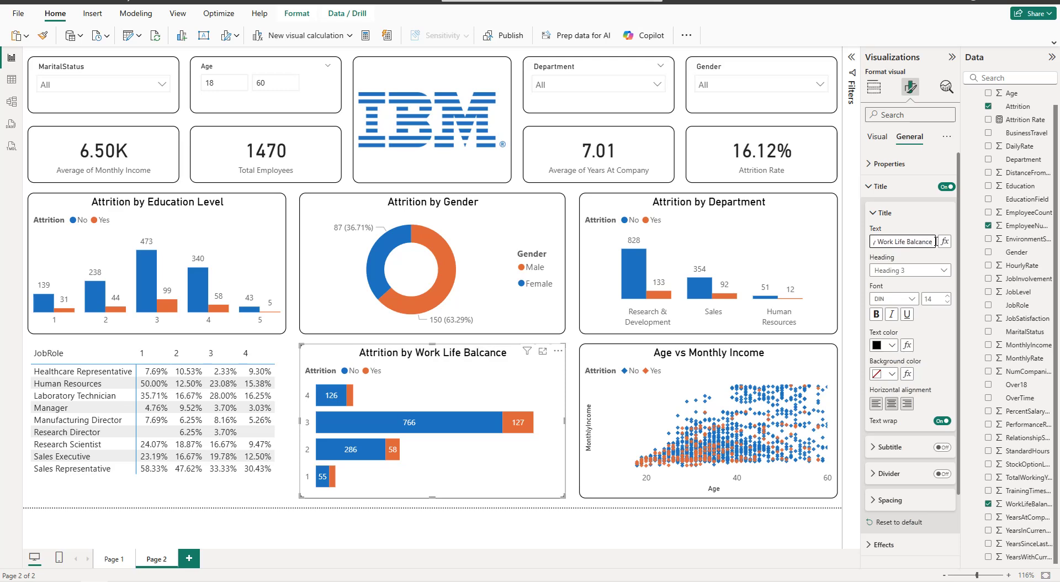
key("BackSpace")
key("BackSpace")
key("BackSpace")
key("BackSpace")
key("BackSpace")
type("ance")
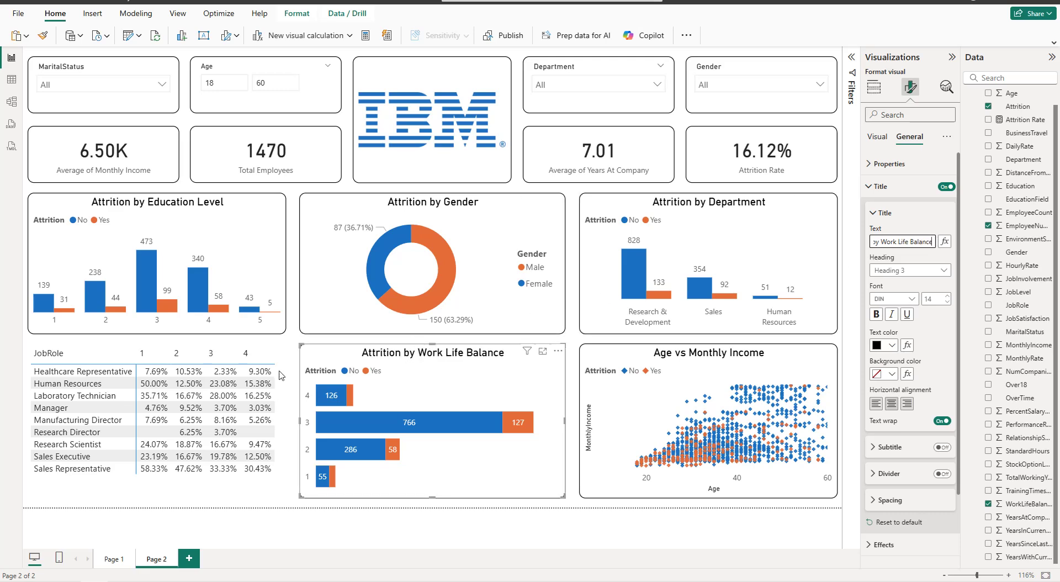
Step: Turn on the matrix's title, set it to "Job Satisfaction - Job Role - Attrition" and center it
left_click(107, 348)
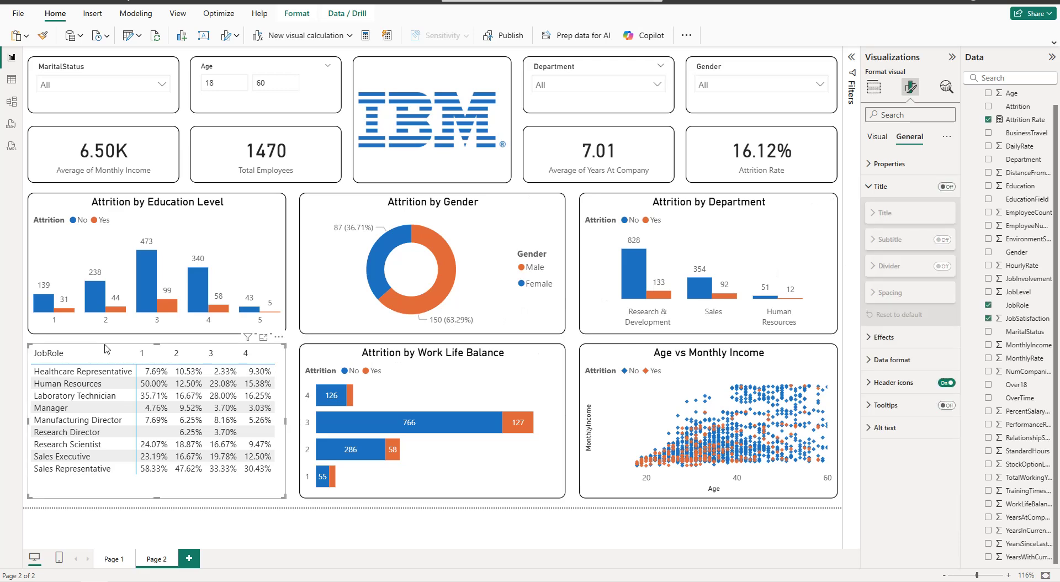
left_click(947, 187)
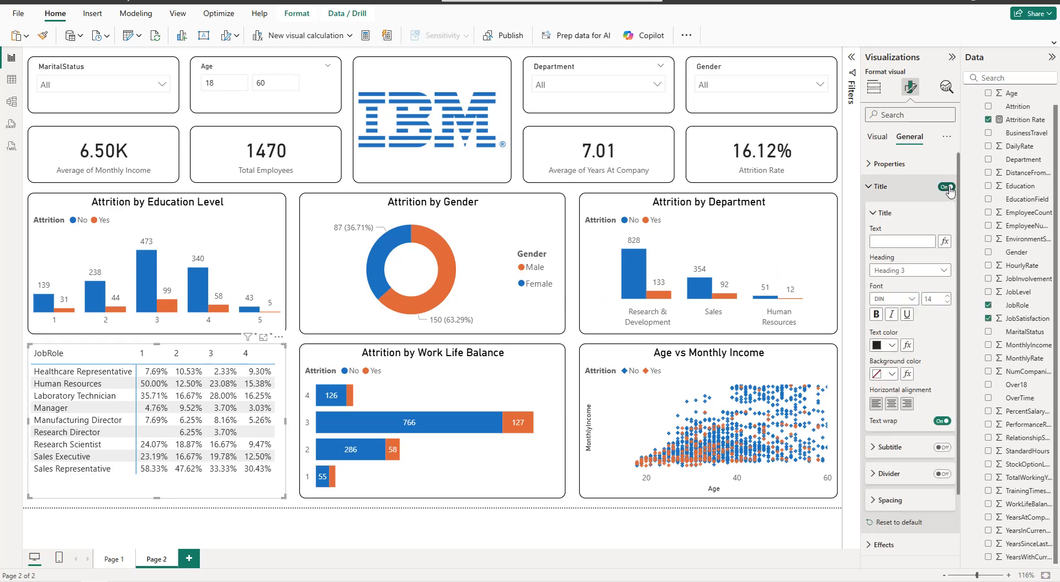
left_click(908, 239)
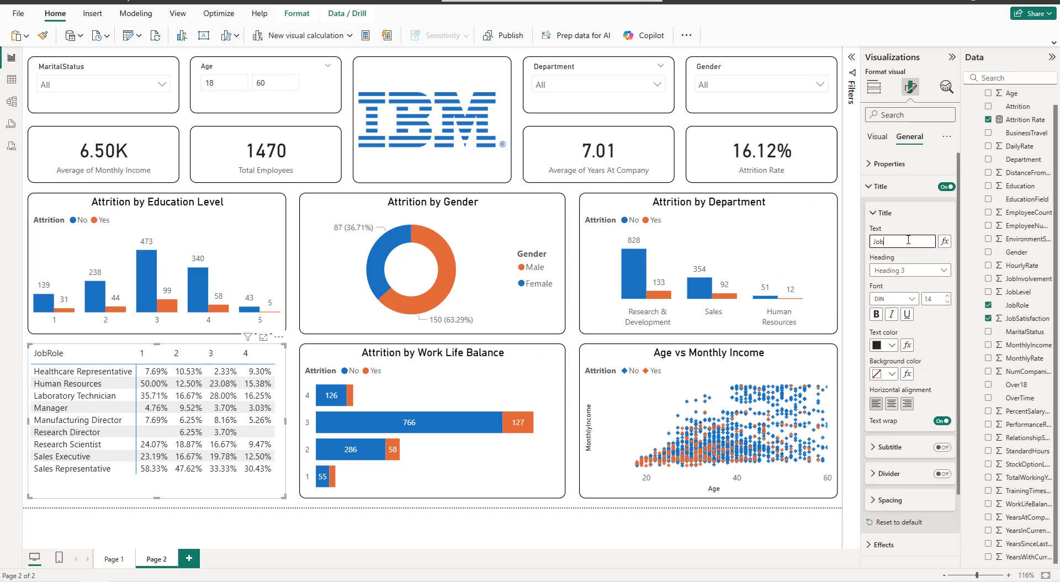
type("Job Satisfaction - Job")
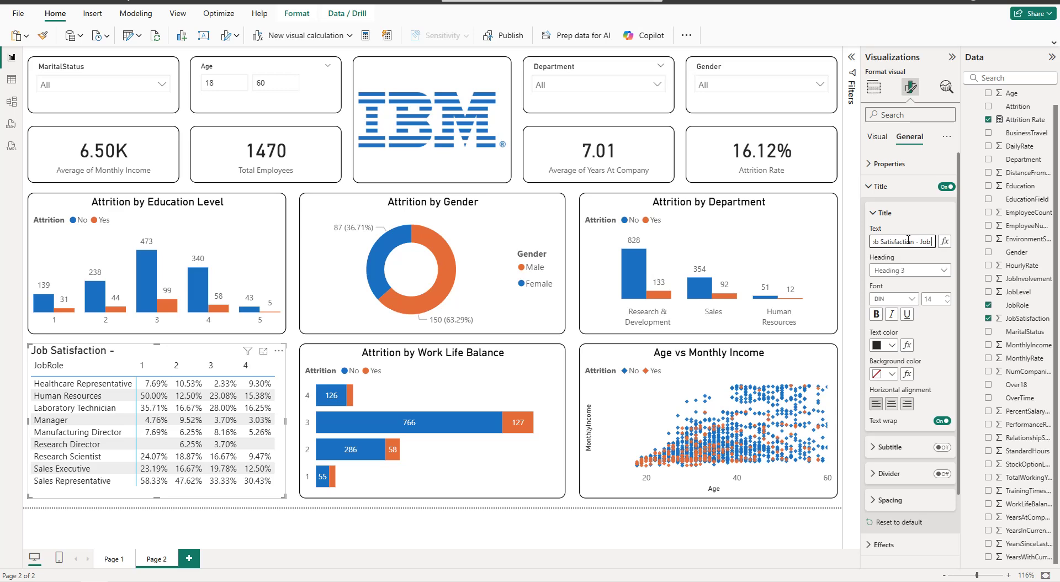
type(" Role - Attrition")
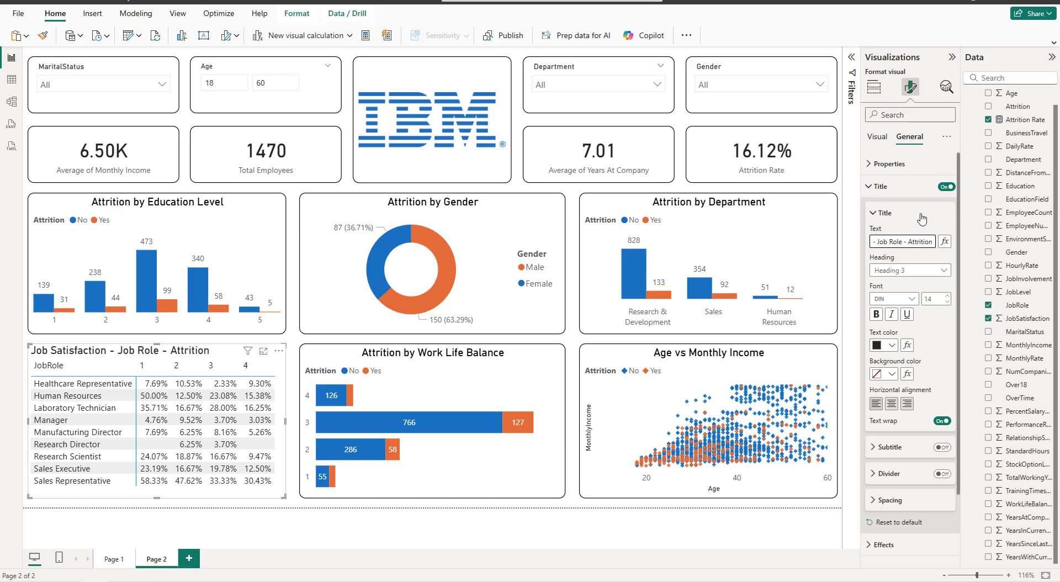
left_click(893, 406)
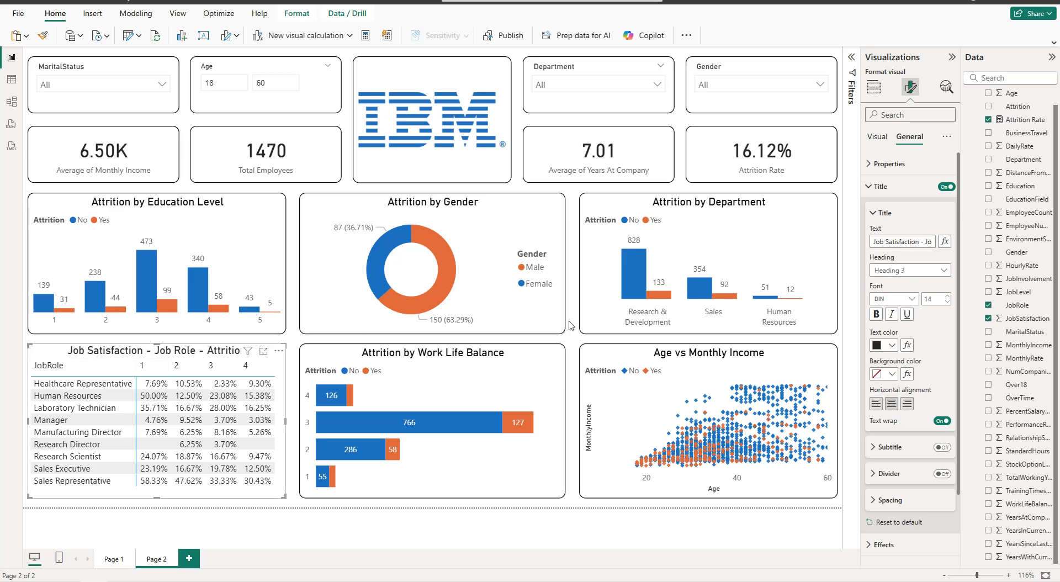
Step: Apply a gradient background color to the matrix's Attrition Rate cells, from blue #118DFF at the lowest value to orange at the highest
left_click(889, 189)
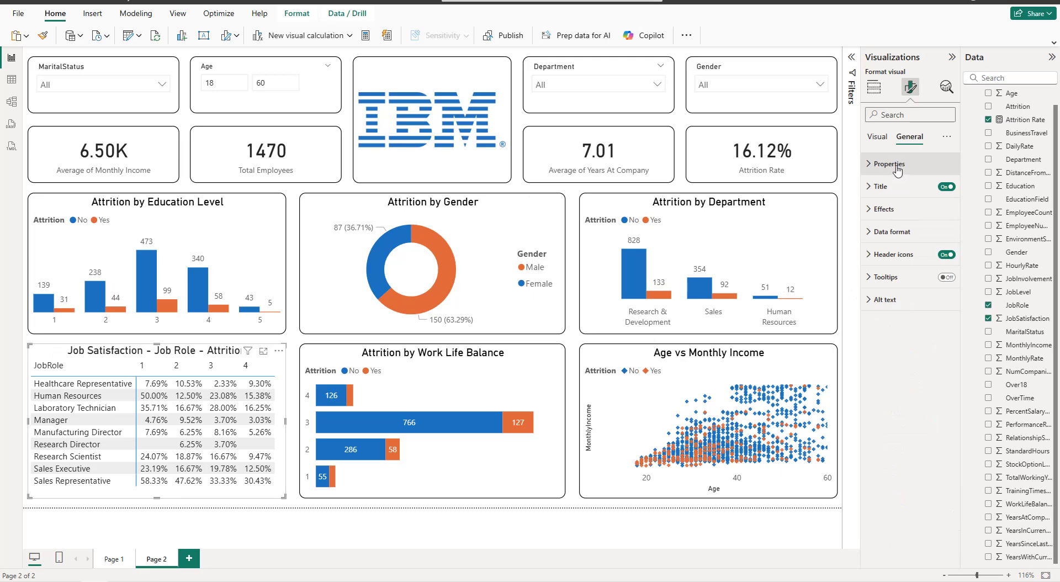
left_click(881, 138)
left_click(883, 232)
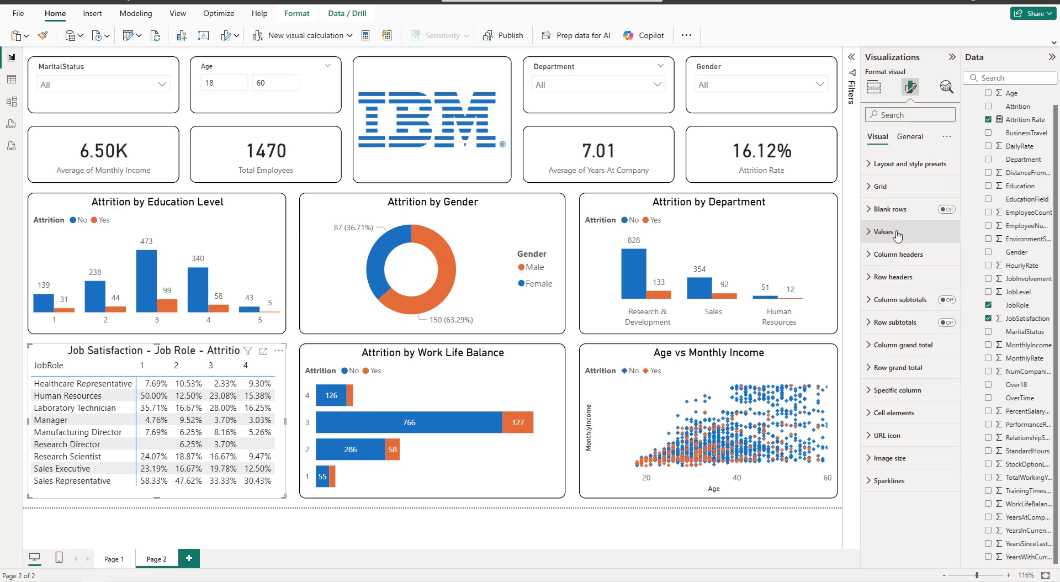
left_click(905, 414)
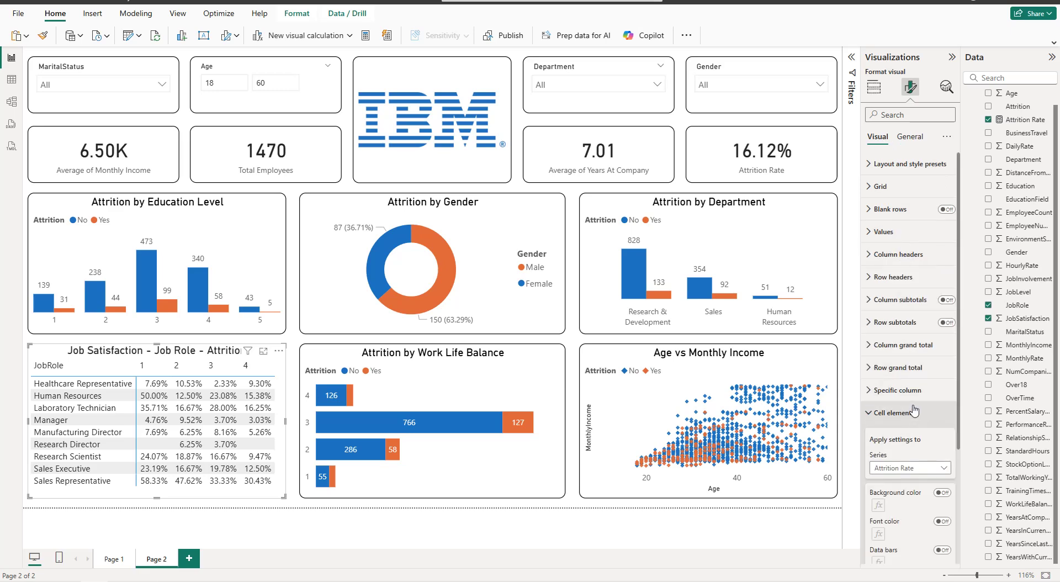
scroll(917, 407, "down", 1)
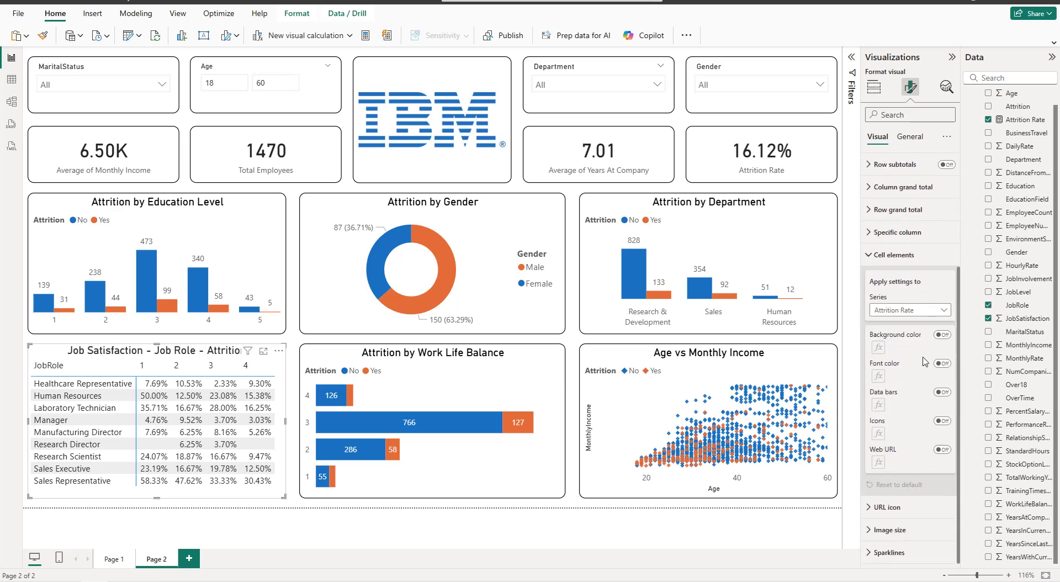
left_click(942, 336)
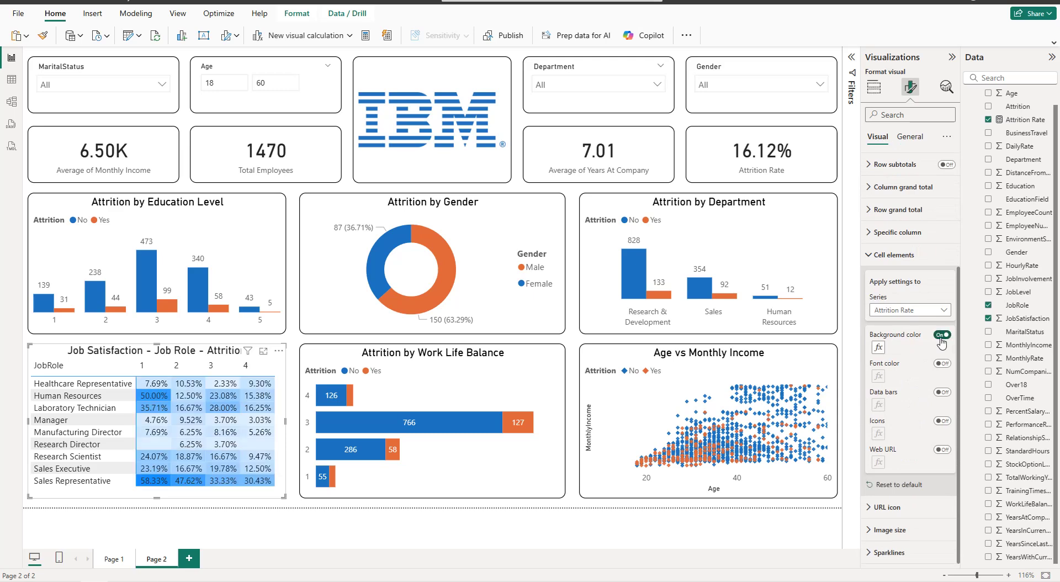
left_click(877, 348)
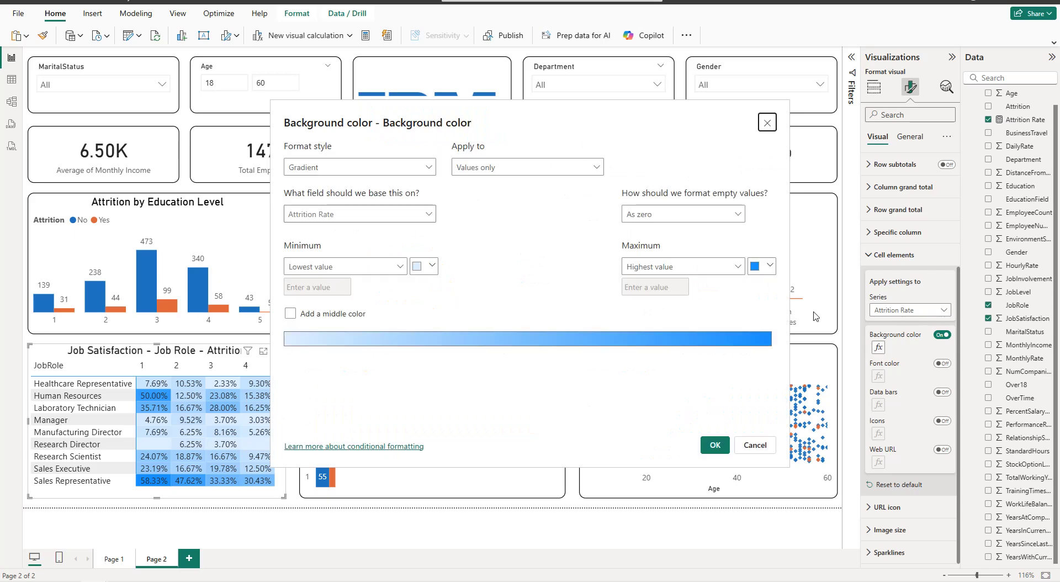
left_click(767, 266)
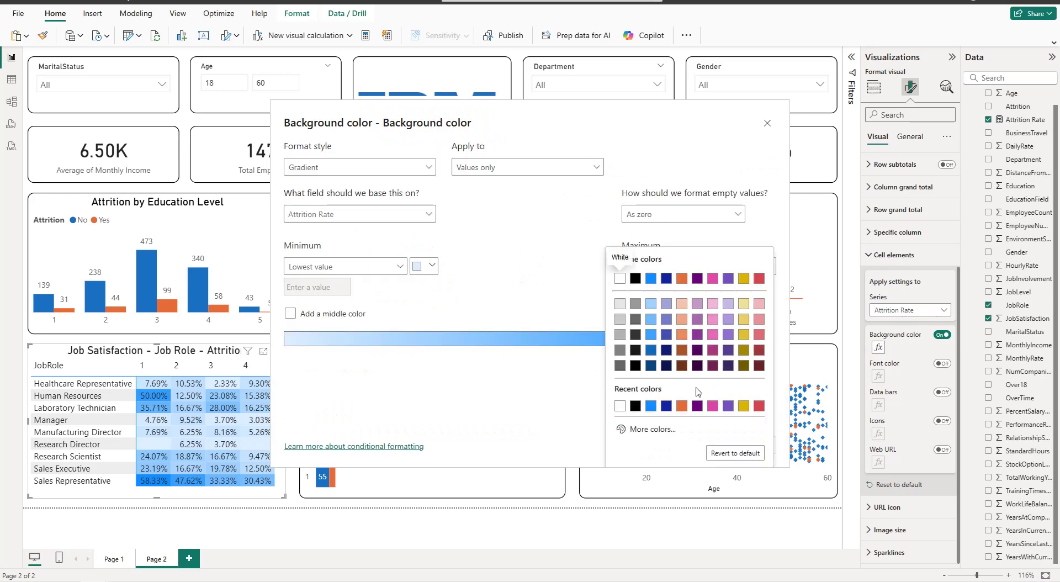
left_click(682, 406)
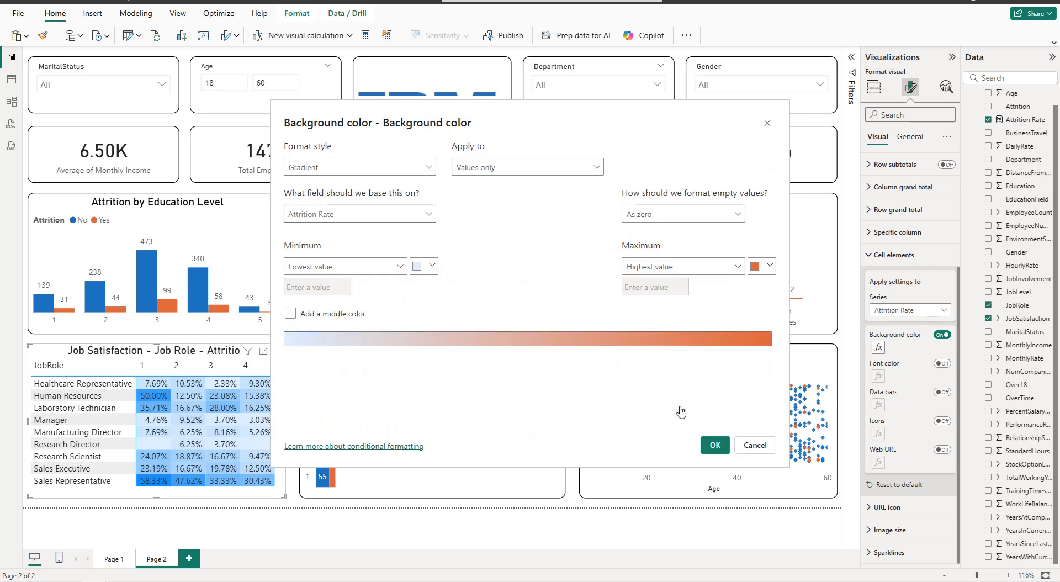
left_click(418, 272)
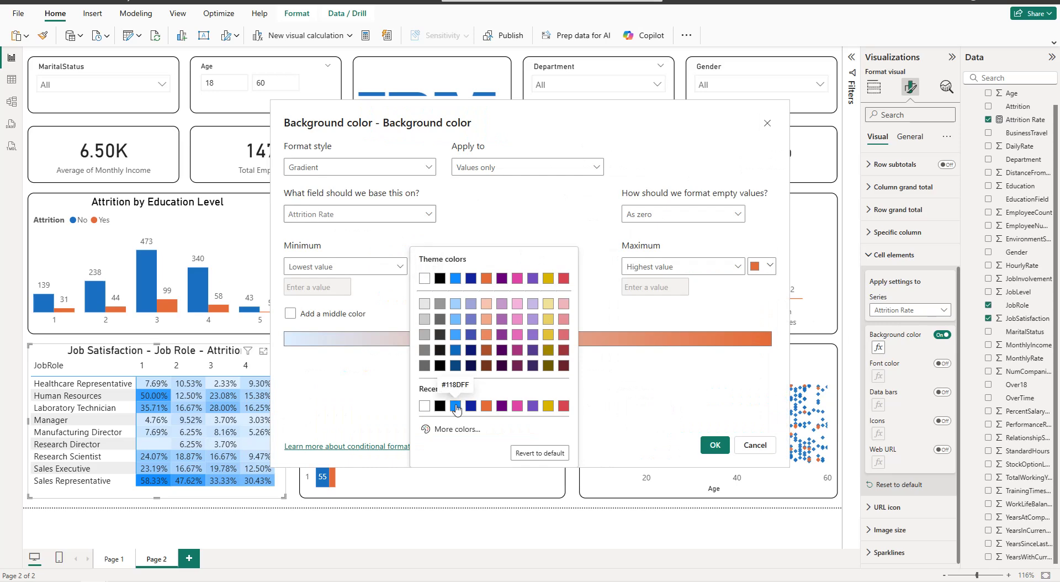
left_click(455, 406)
left_click(715, 445)
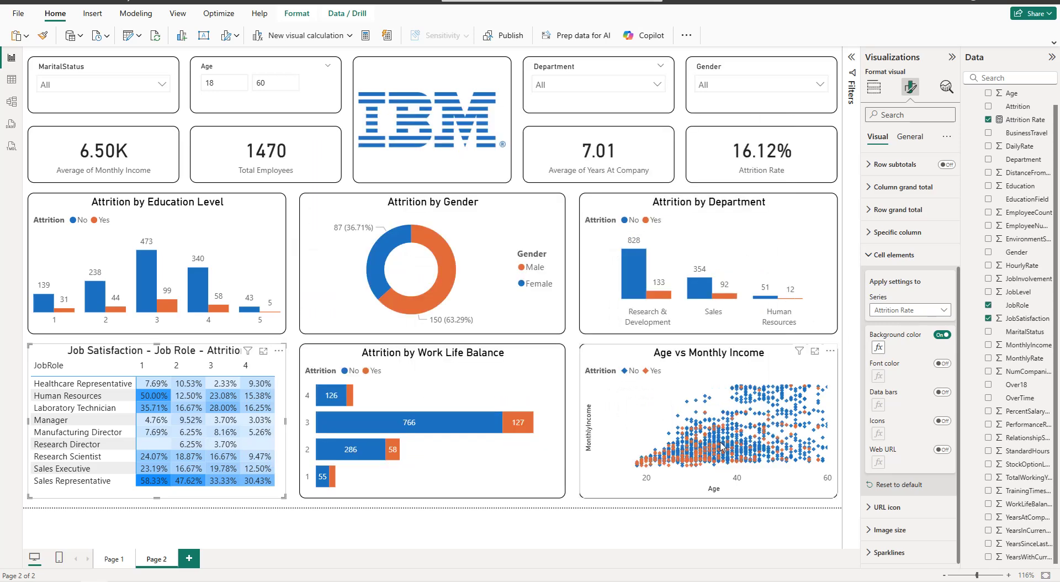
left_click(893, 255)
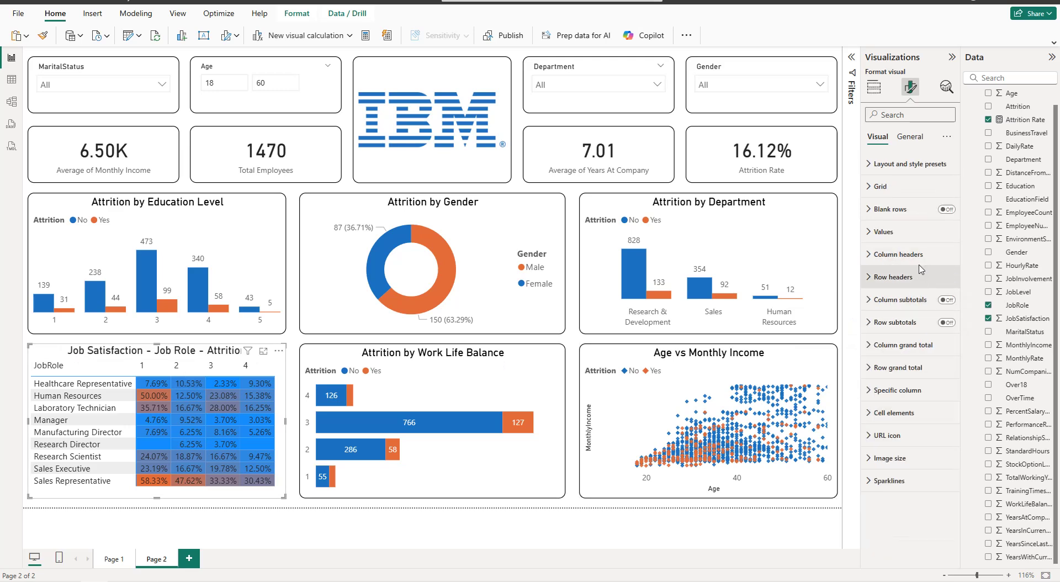
Step: Center the matrix's column headers, their titles and the row header text
left_click(906, 254)
left_click(891, 416)
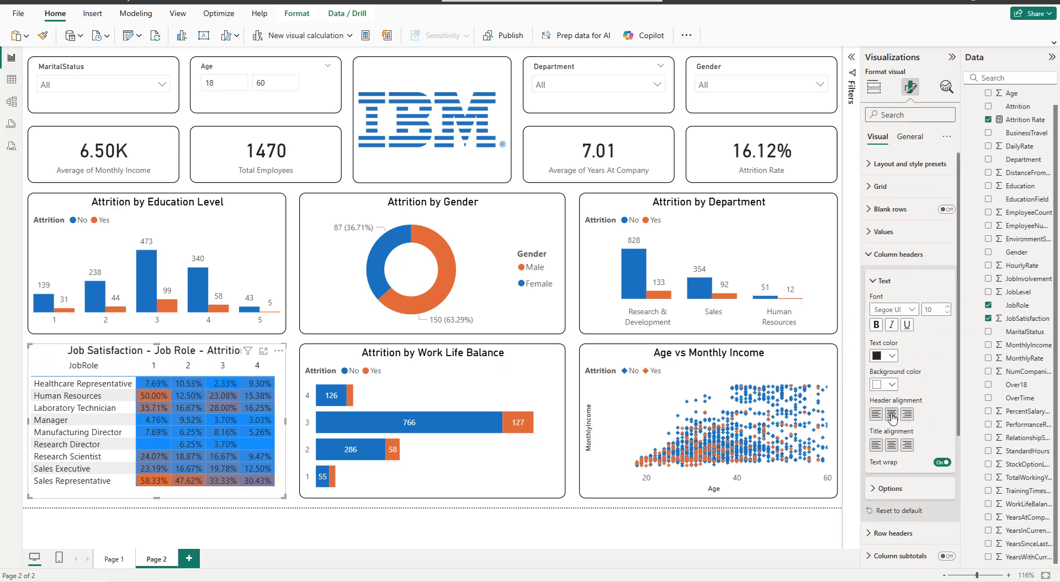
left_click(893, 446)
left_click(897, 255)
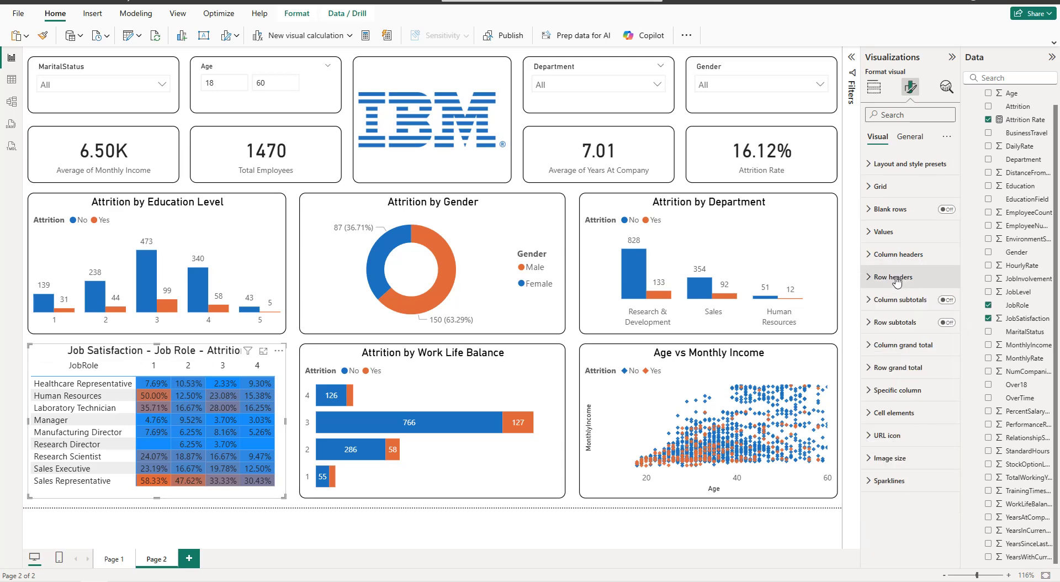
left_click(894, 277)
left_click(897, 454)
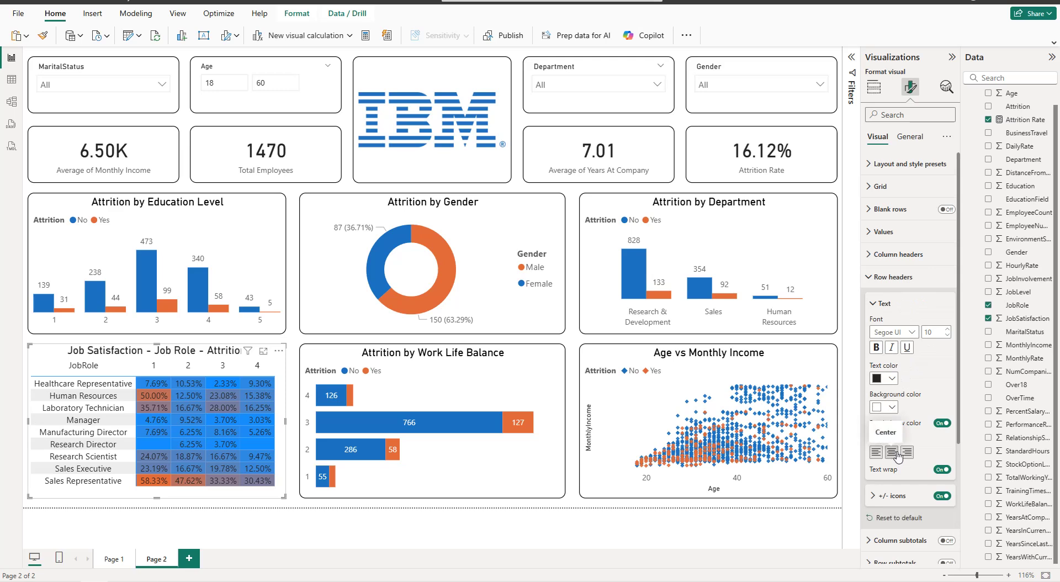
Step: Give the matrix a black visual border with rounded corners of 10 px
left_click(840, 193)
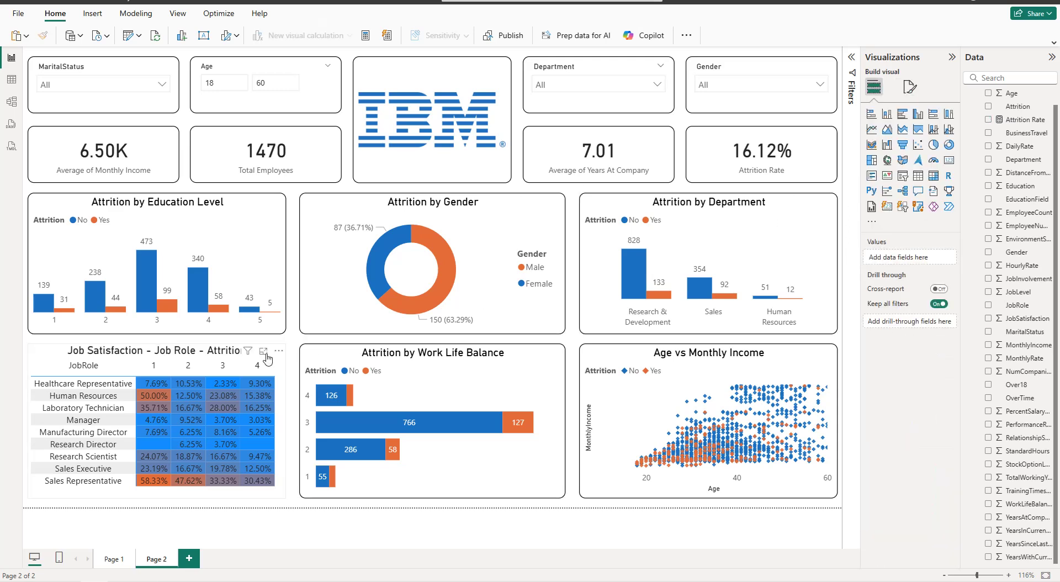
left_click(31, 356)
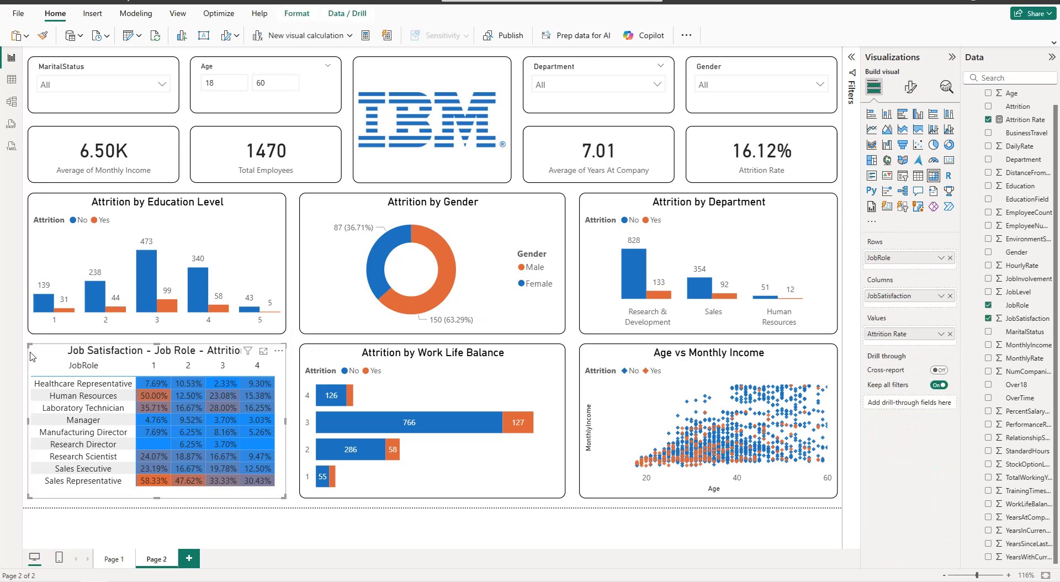
left_click(912, 87)
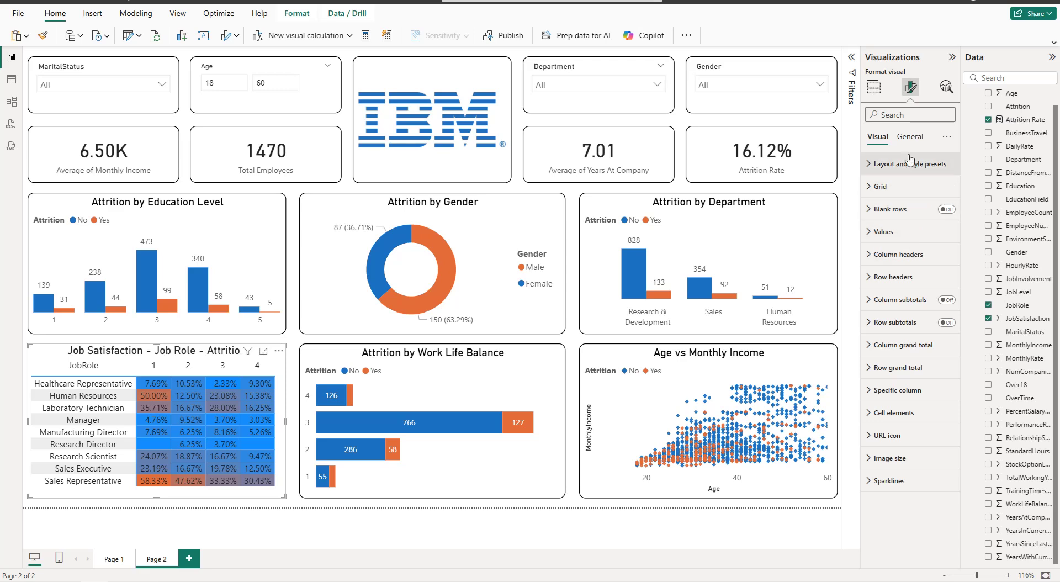
left_click(909, 137)
left_click(921, 217)
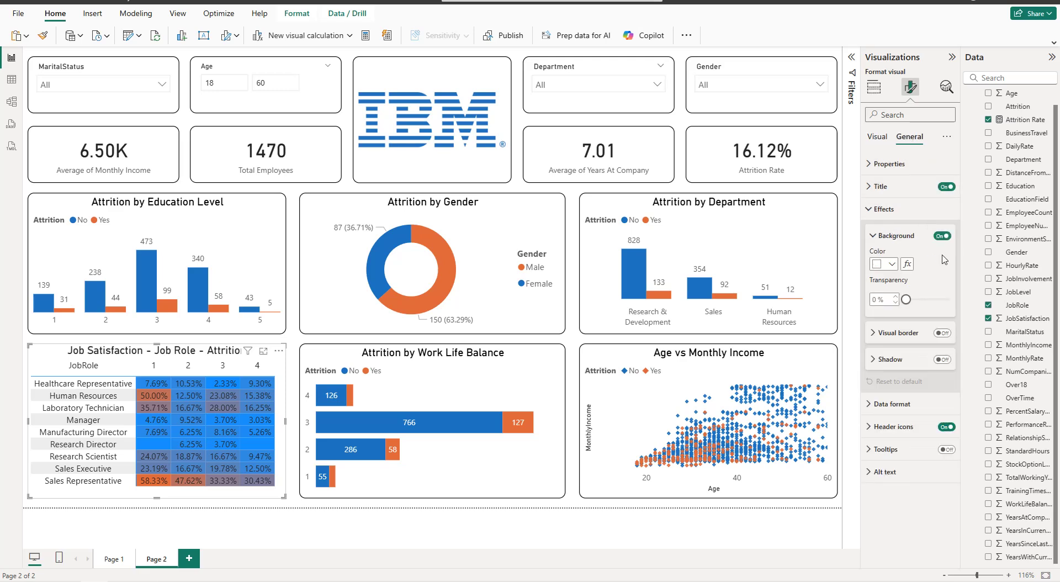
left_click(898, 333)
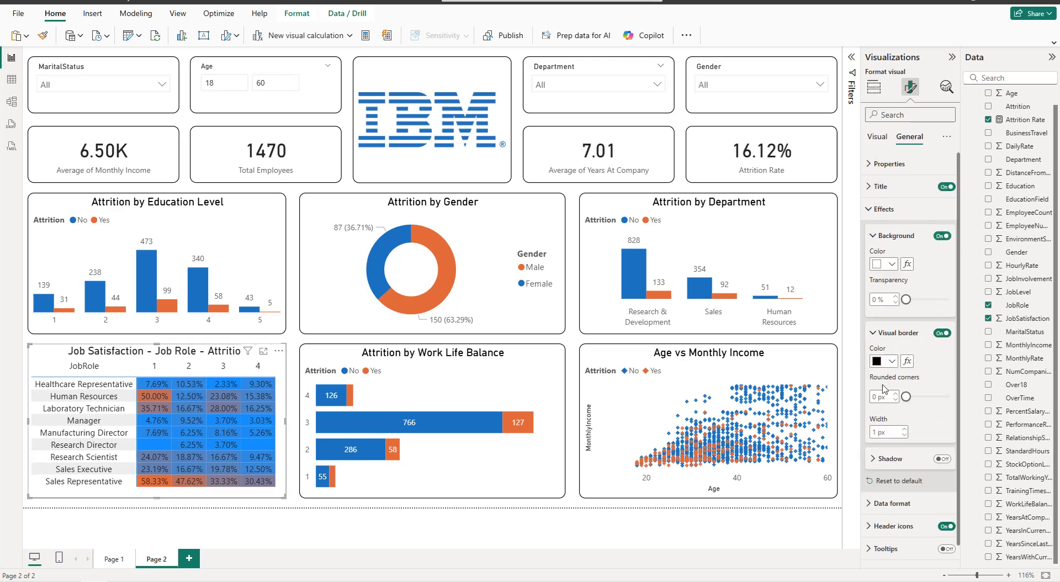
type("10")
left_click(787, 528)
Step: Collapse the Visualizations and Data panes to enlarge the report canvas
left_click(952, 58)
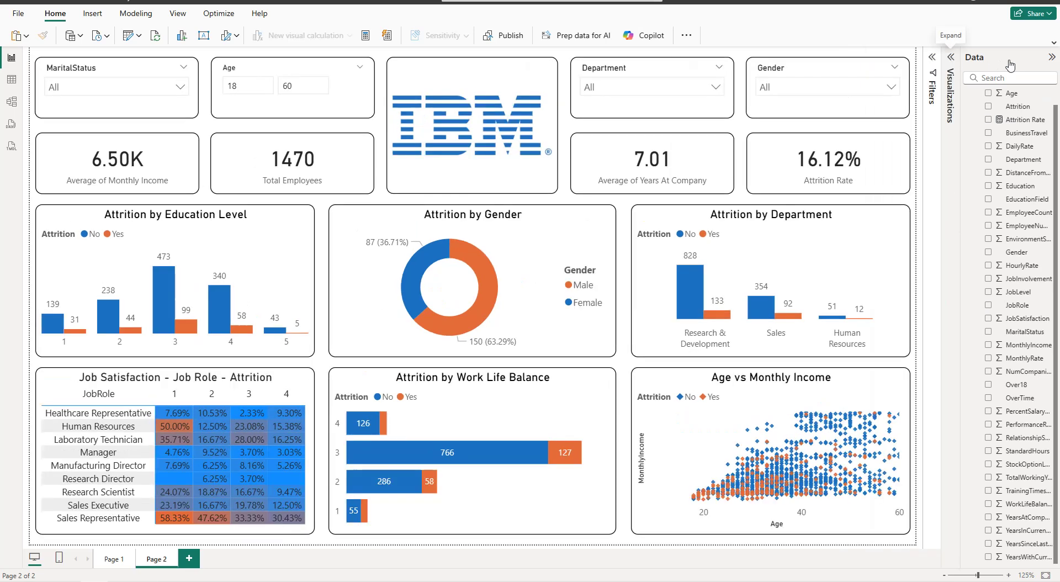
left_click(1052, 56)
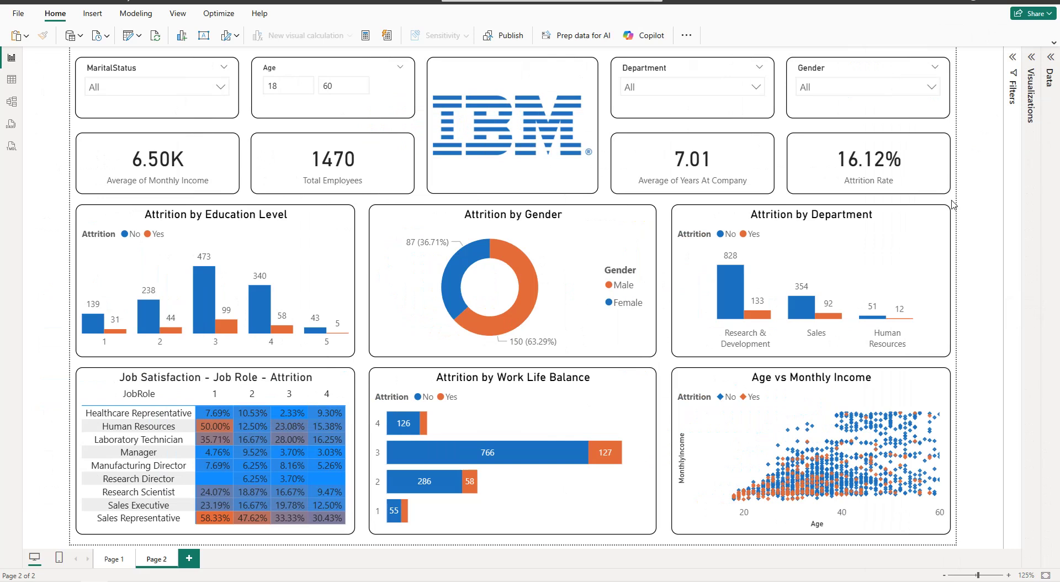